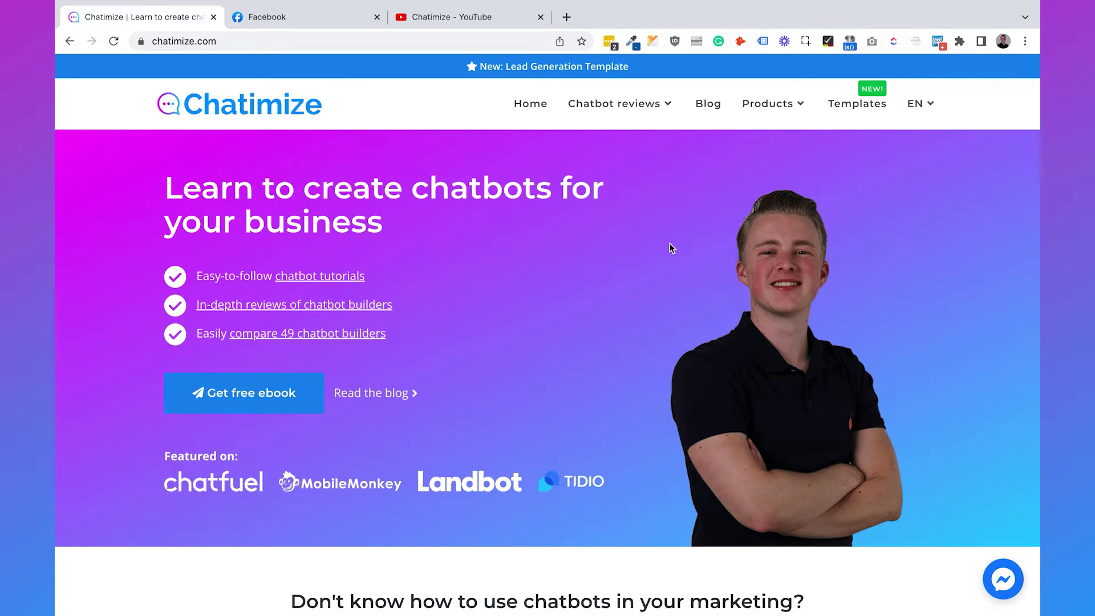
- Open chatimize.com/mc/ and start a free ManyChat sign-up with Instagram as the channel
left_click(449, 40)
type("chatimize.")
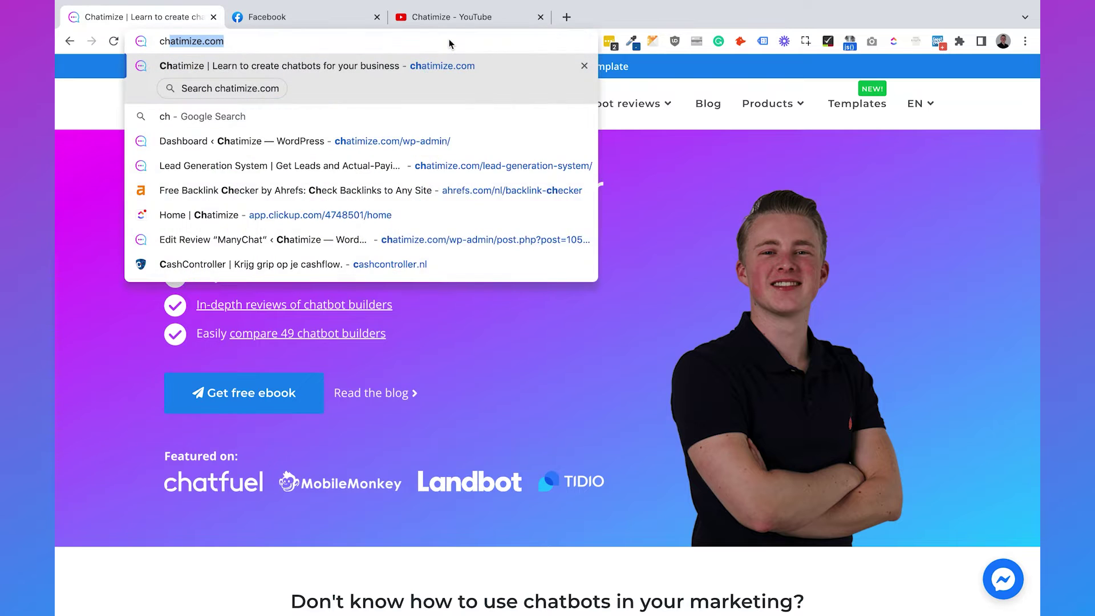
type("com/mc/")
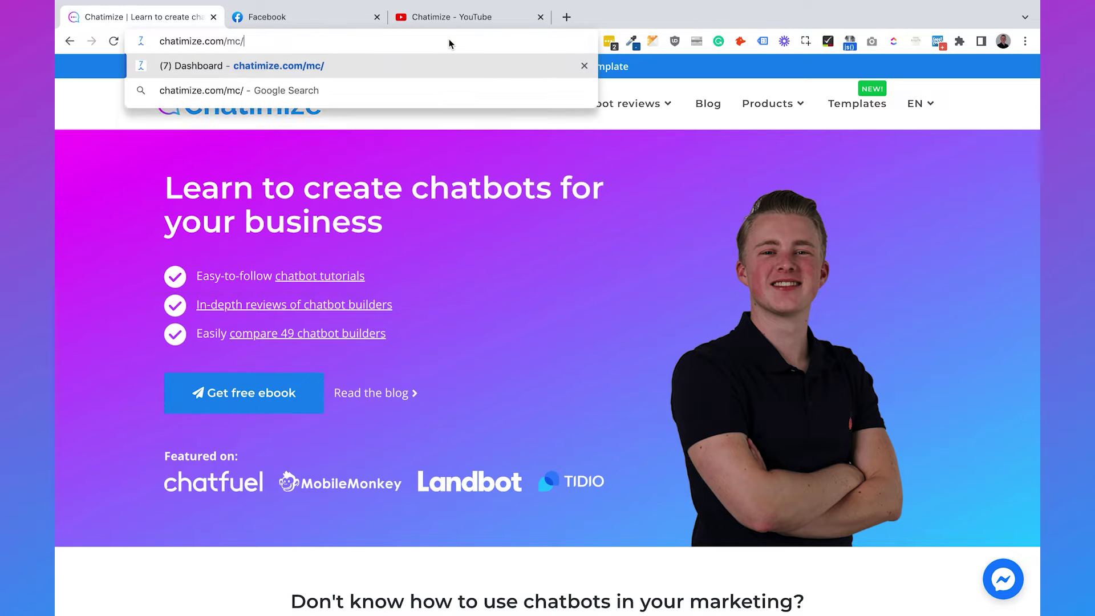
key("Return")
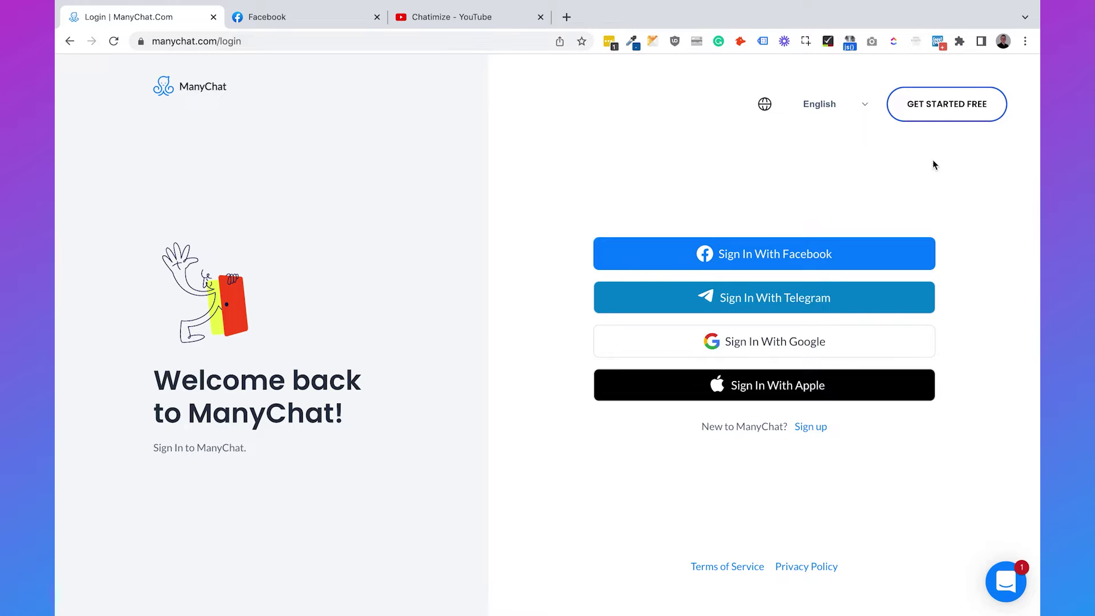
left_click(948, 112)
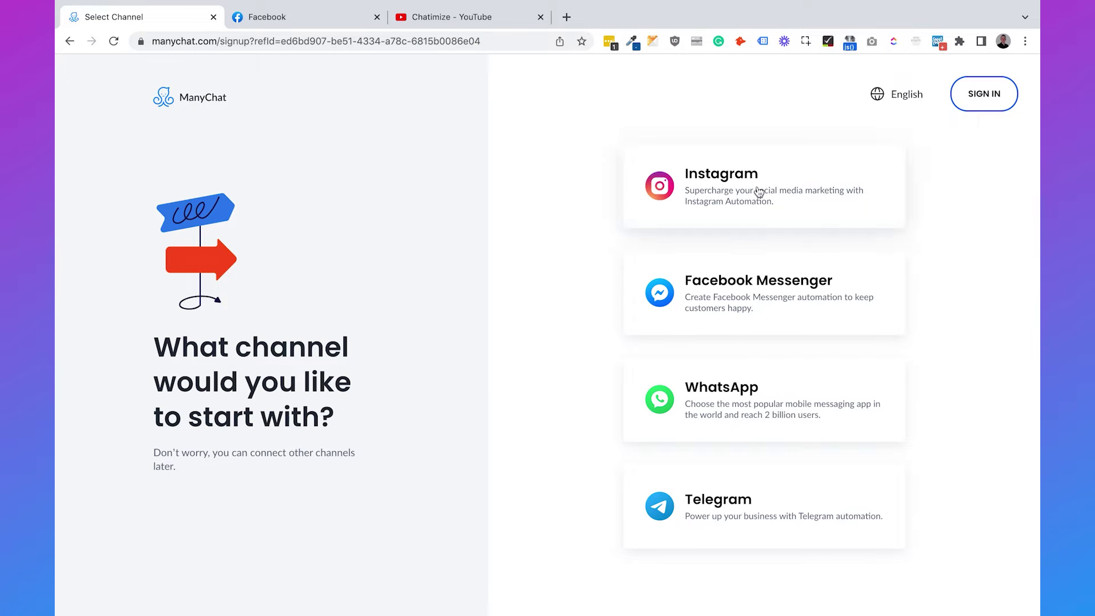
left_click(759, 192)
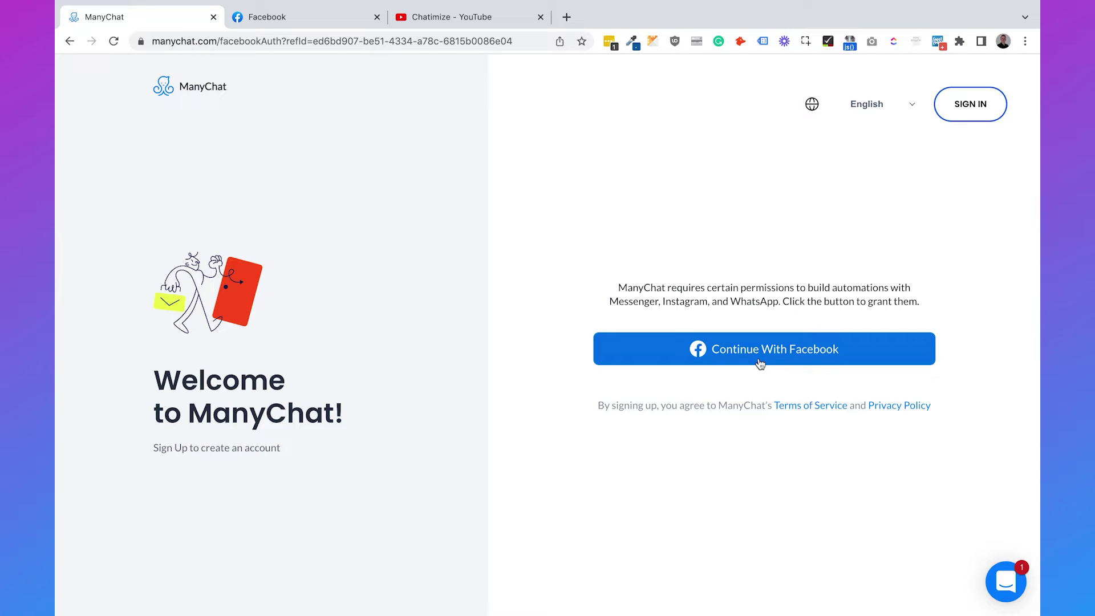
- Switch to Facebook, search for "chatimize demo" and open the Chatimize Demo page
left_click(300, 20)
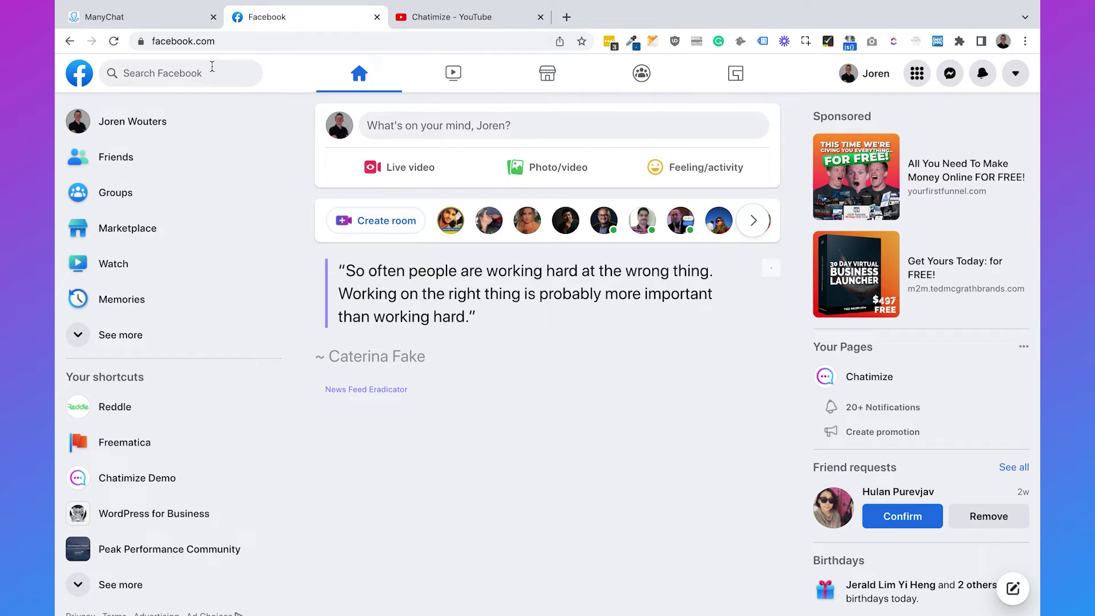
left_click(209, 67)
type("chatimiz")
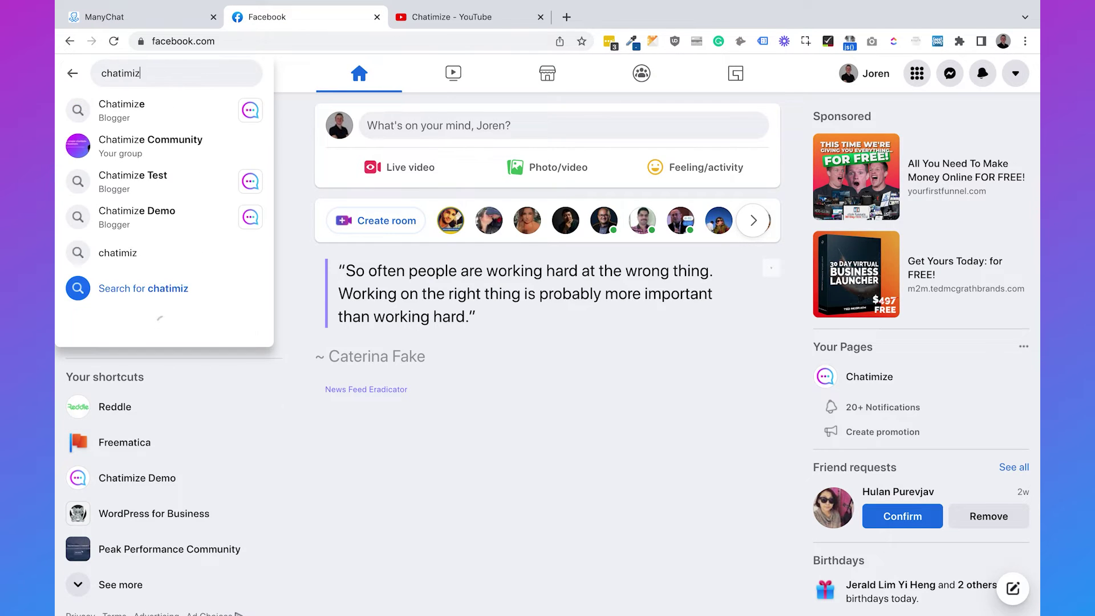
type("e demo")
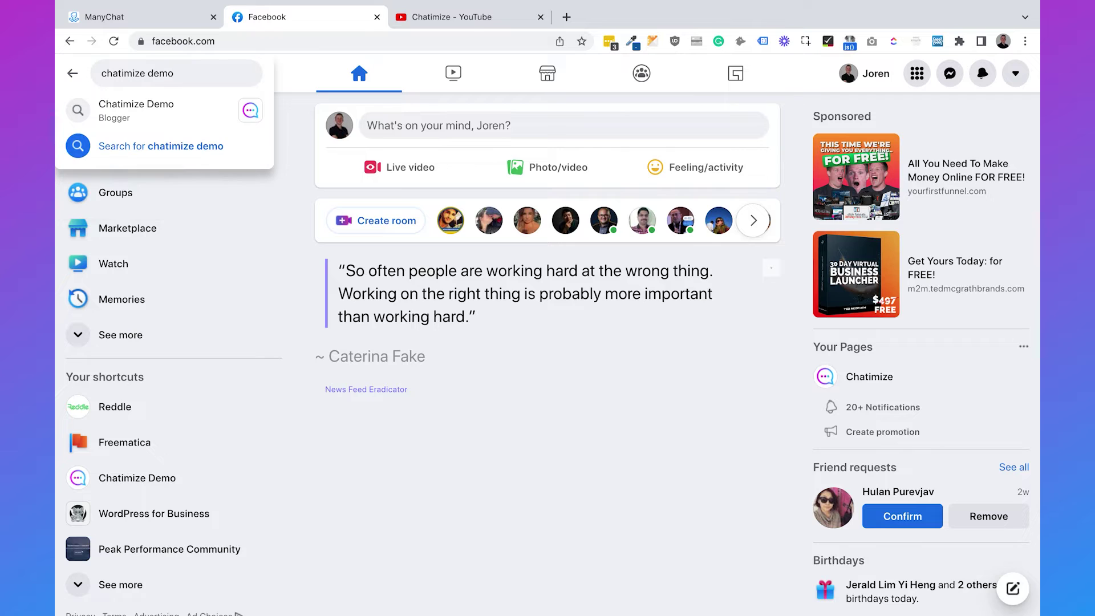
left_click(203, 113)
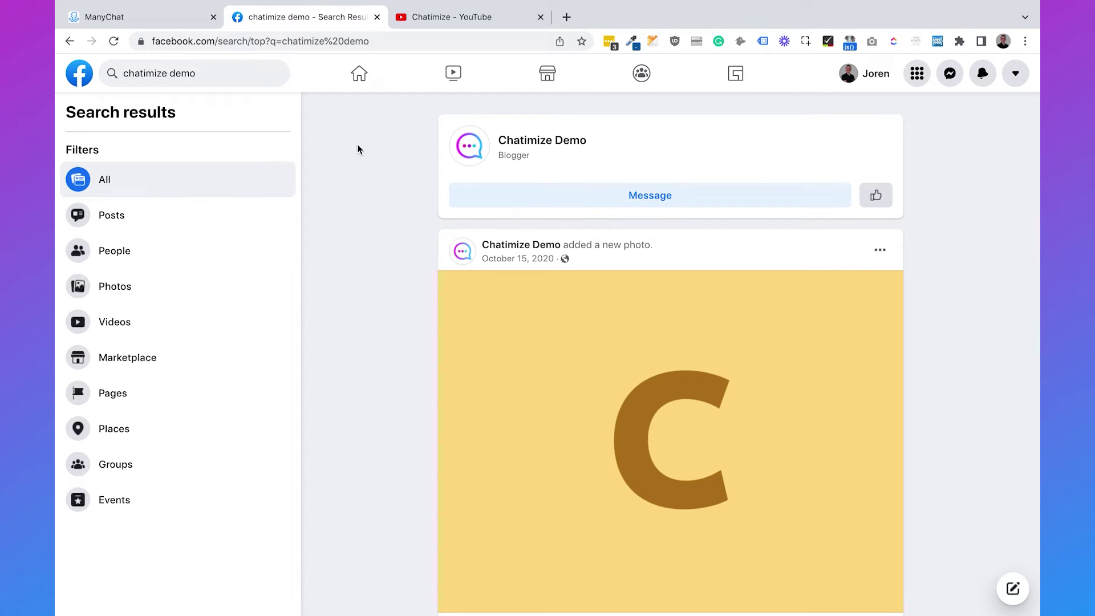
left_click(558, 143)
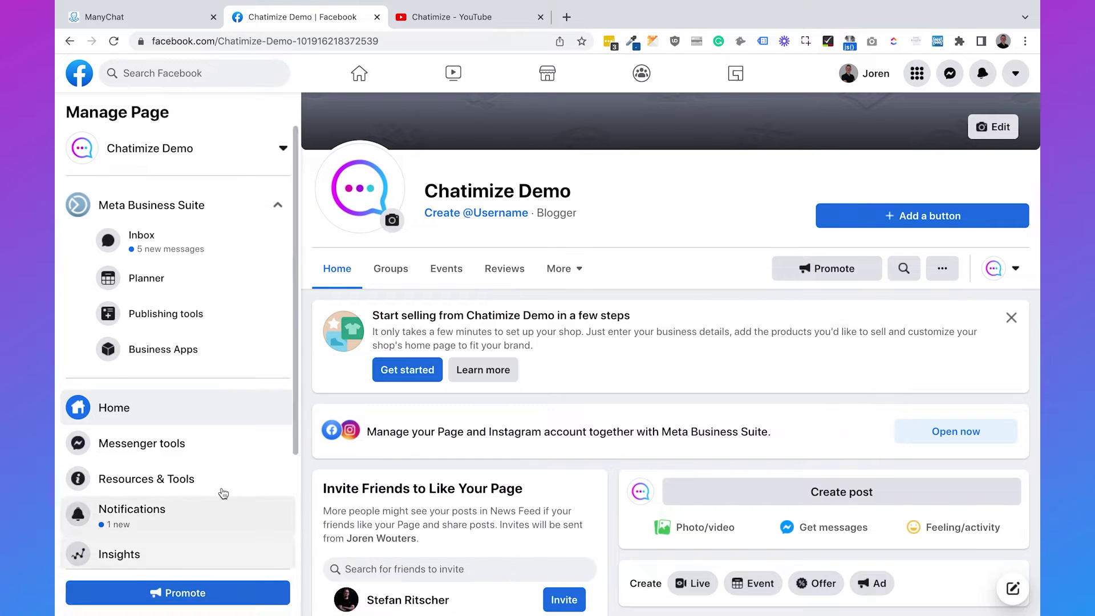
- Open the Chatimize Demo page's settings and check its connected Instagram account
scroll(227, 496, "down", 3)
left_click(169, 549)
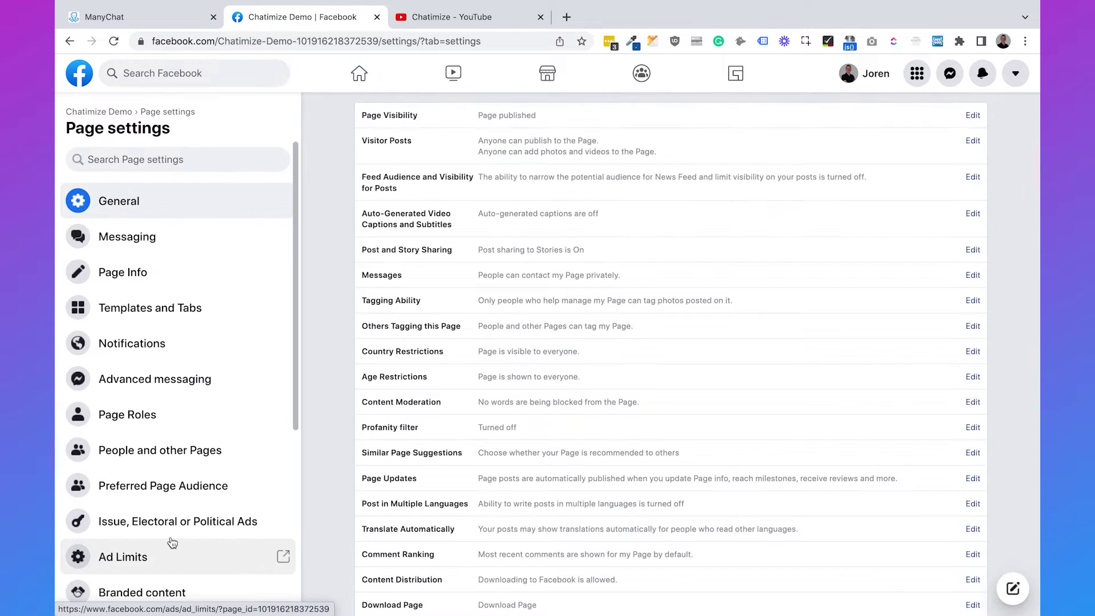
scroll(183, 376, "down", 5)
left_click(163, 370)
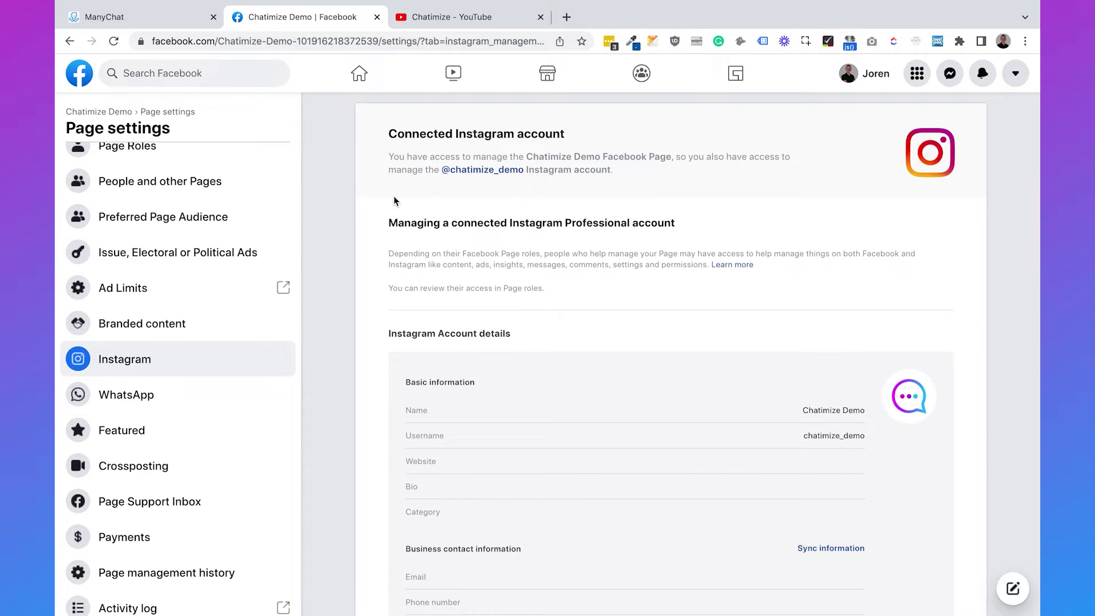
- Switch back to ManyChat and sign in to the existing account with Facebook
left_click(169, 21)
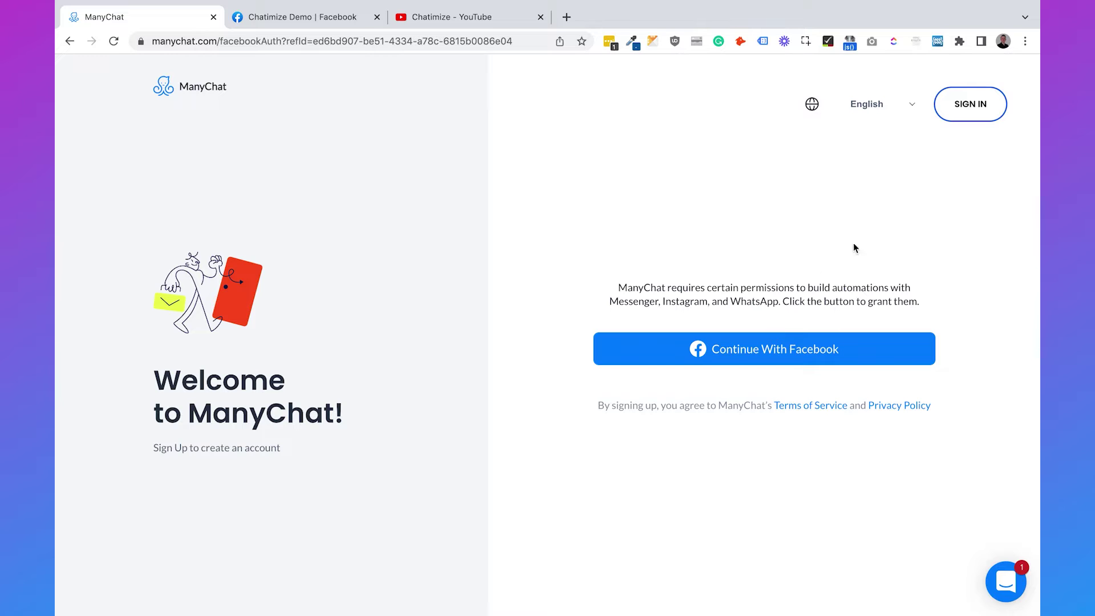
left_click(981, 103)
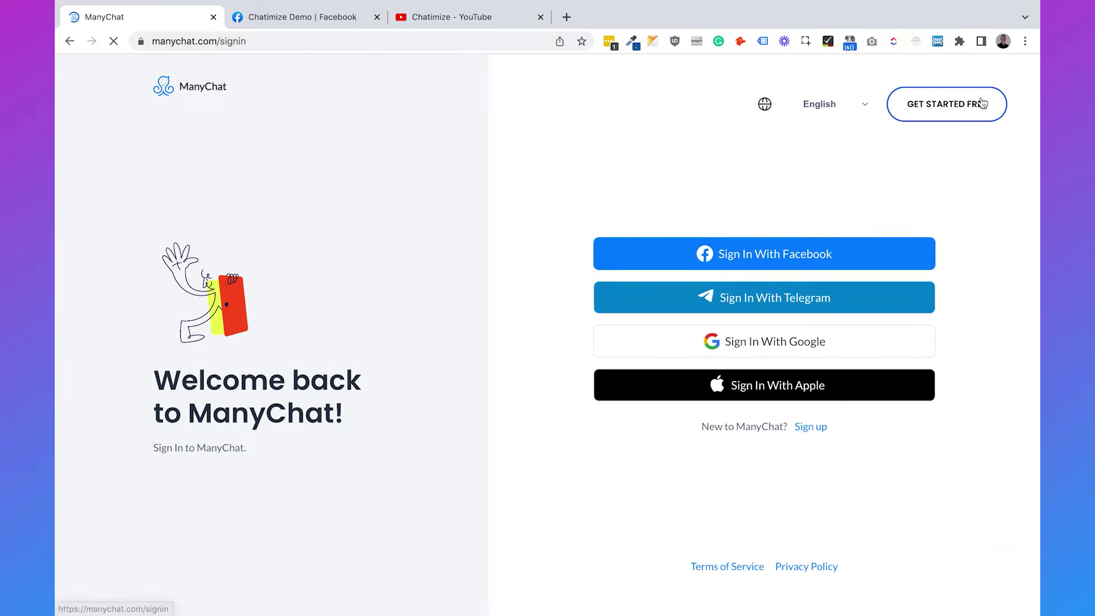
left_click(806, 254)
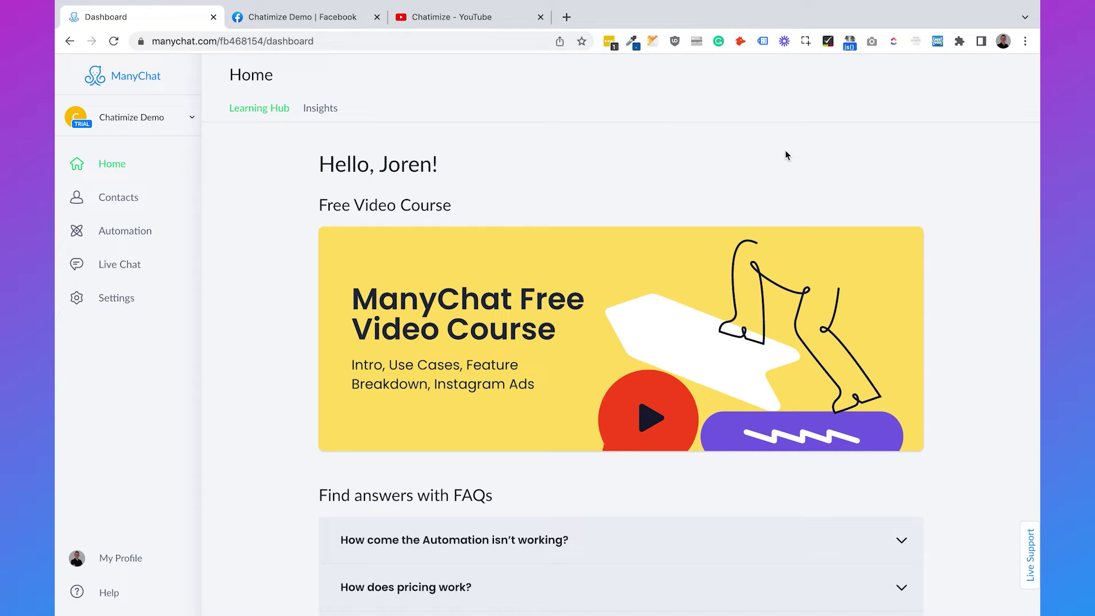
- Create a new automation flow from scratch and rename it as "Greeting message"
left_click(150, 234)
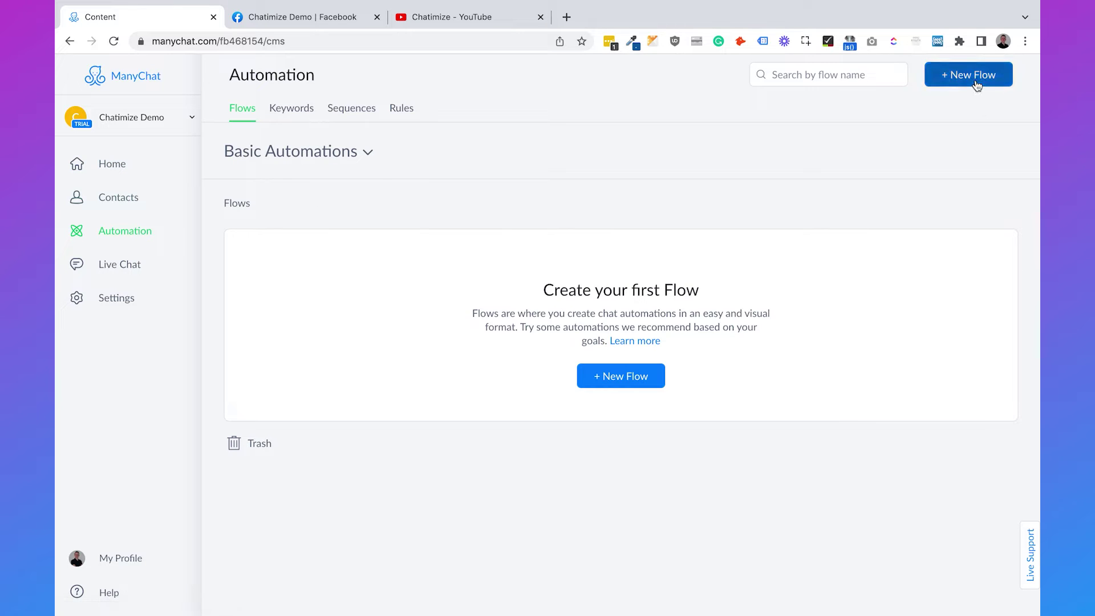
left_click(976, 83)
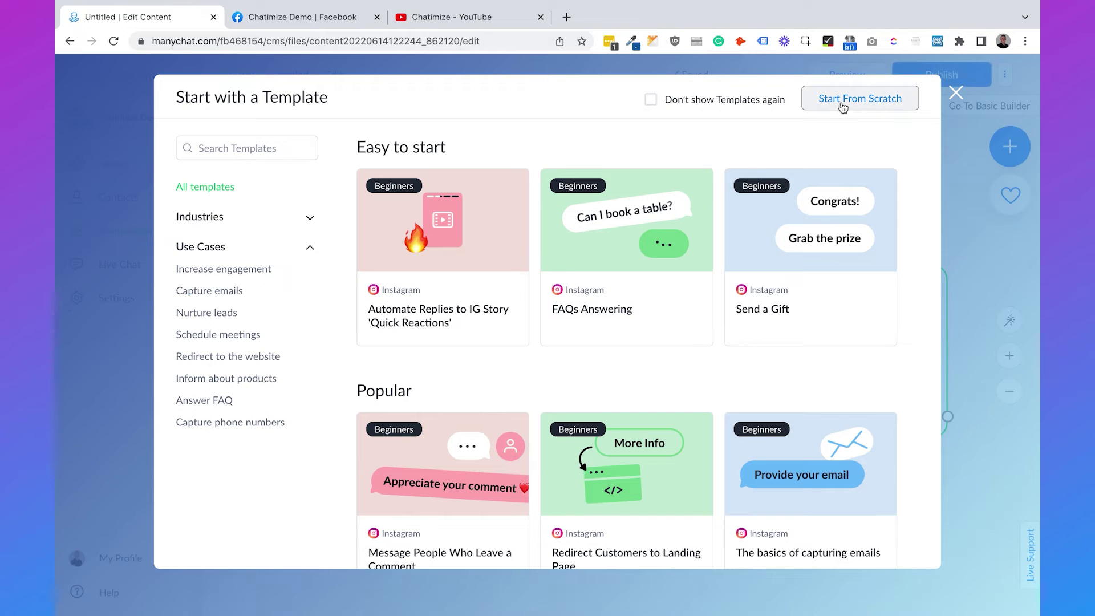
left_click(843, 107)
double_click(514, 147)
type("Greeting message")
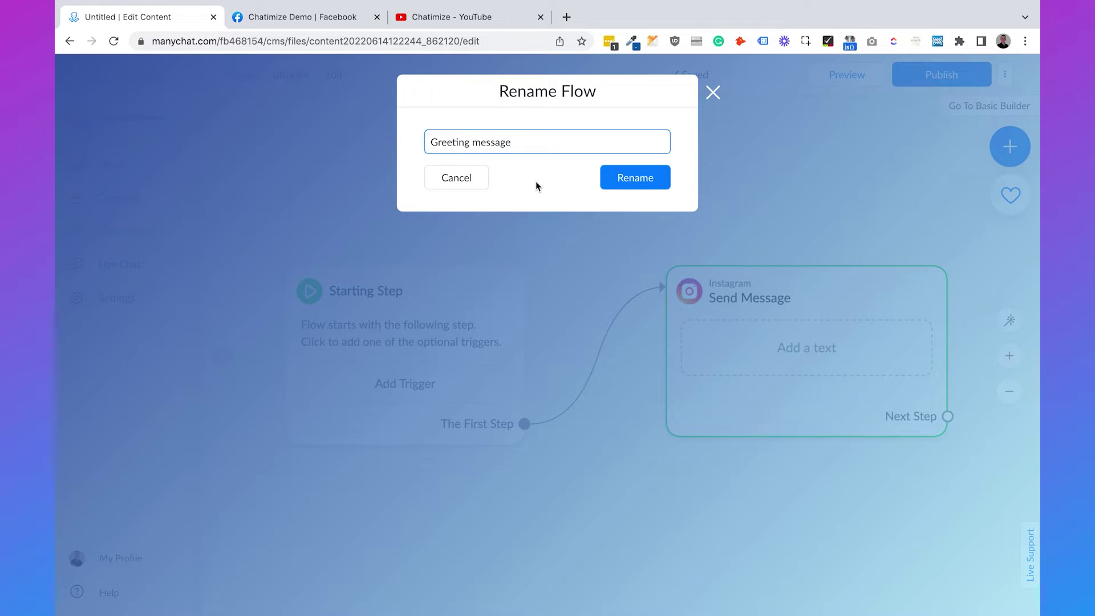
left_click(635, 178)
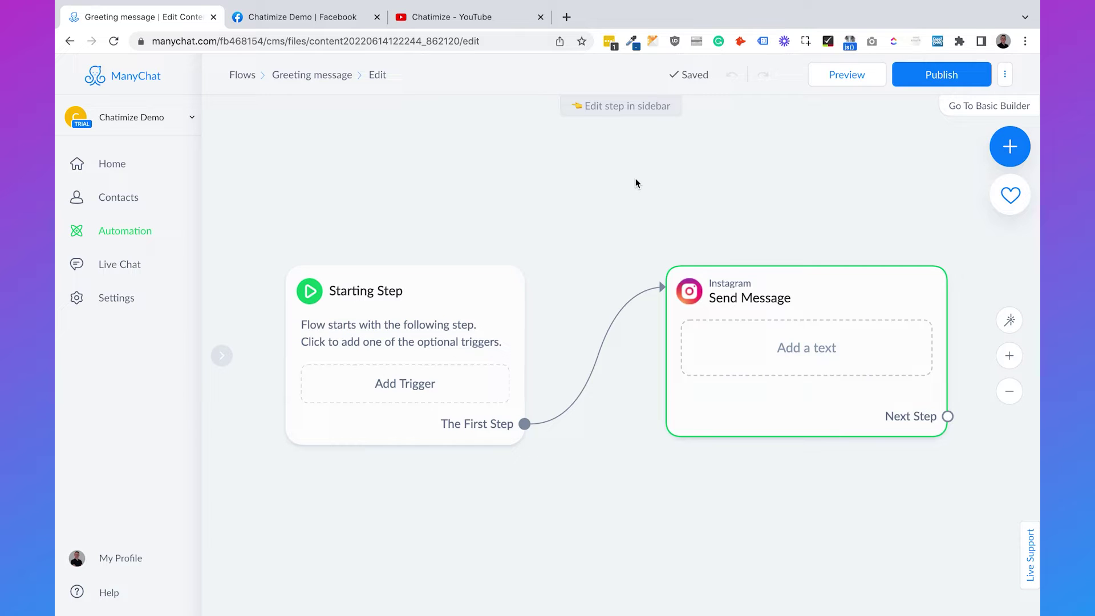
- Add an Instagram Keyword trigger to the Starting Step, using the "message contains" condition
left_click(386, 332)
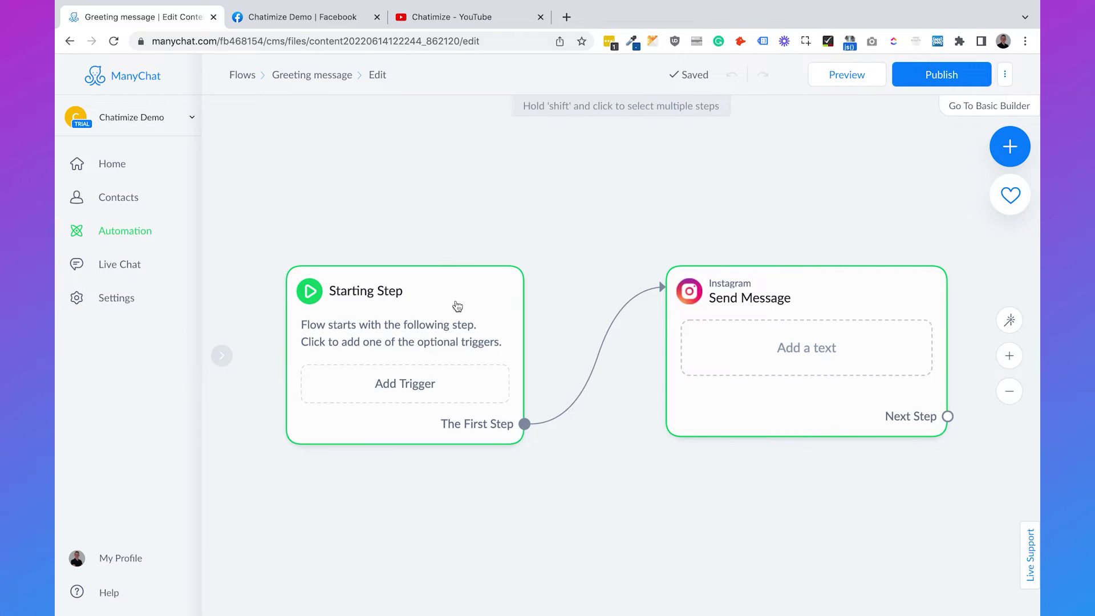
left_click(553, 231)
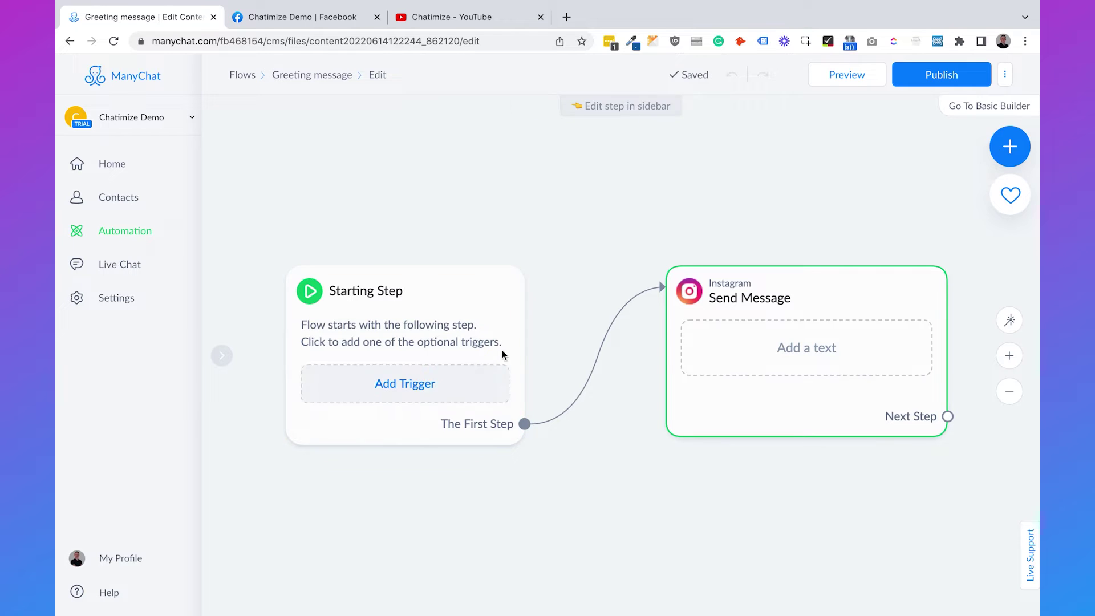
left_click(423, 390)
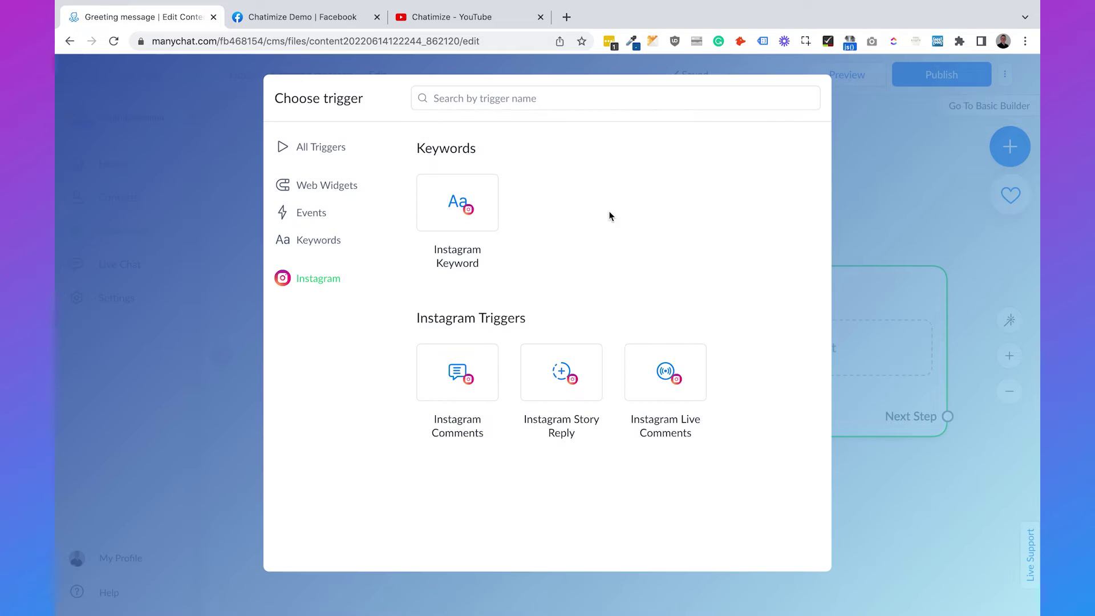
left_click(469, 207)
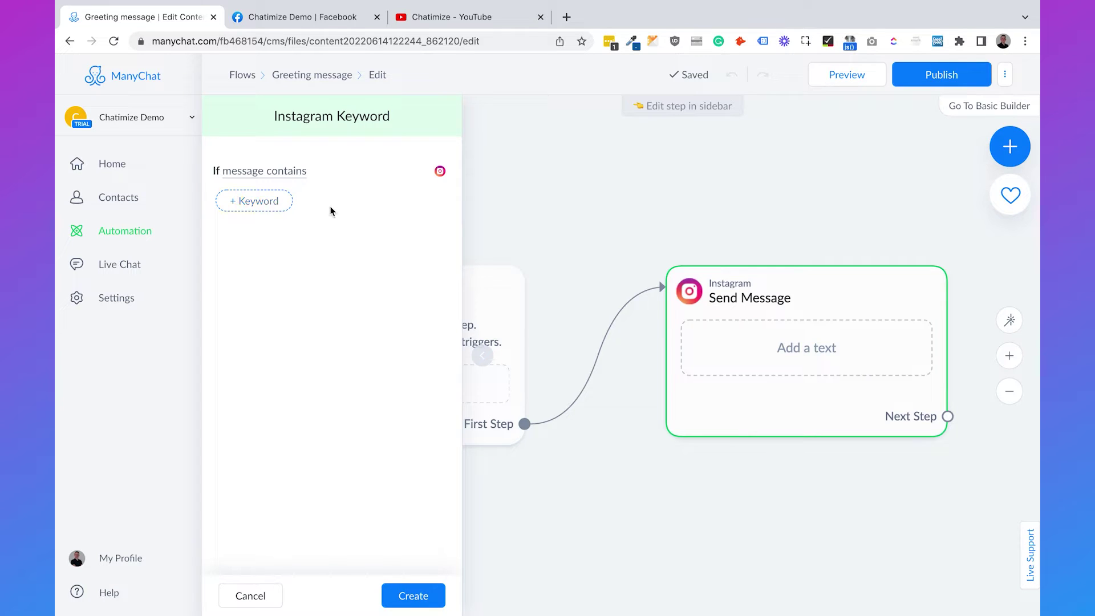
left_click(296, 174)
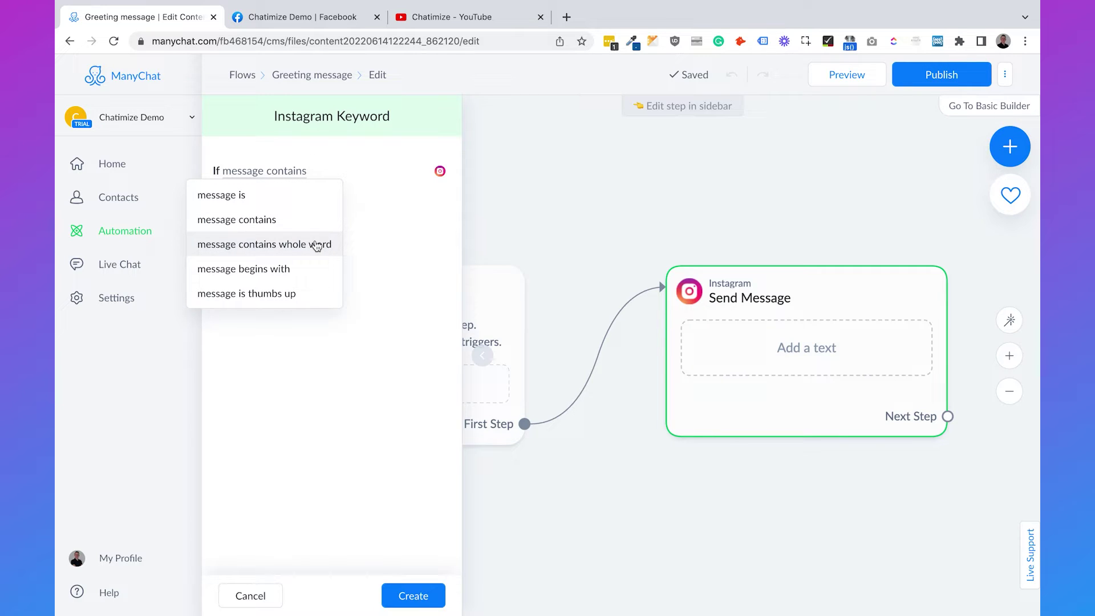
left_click(303, 227)
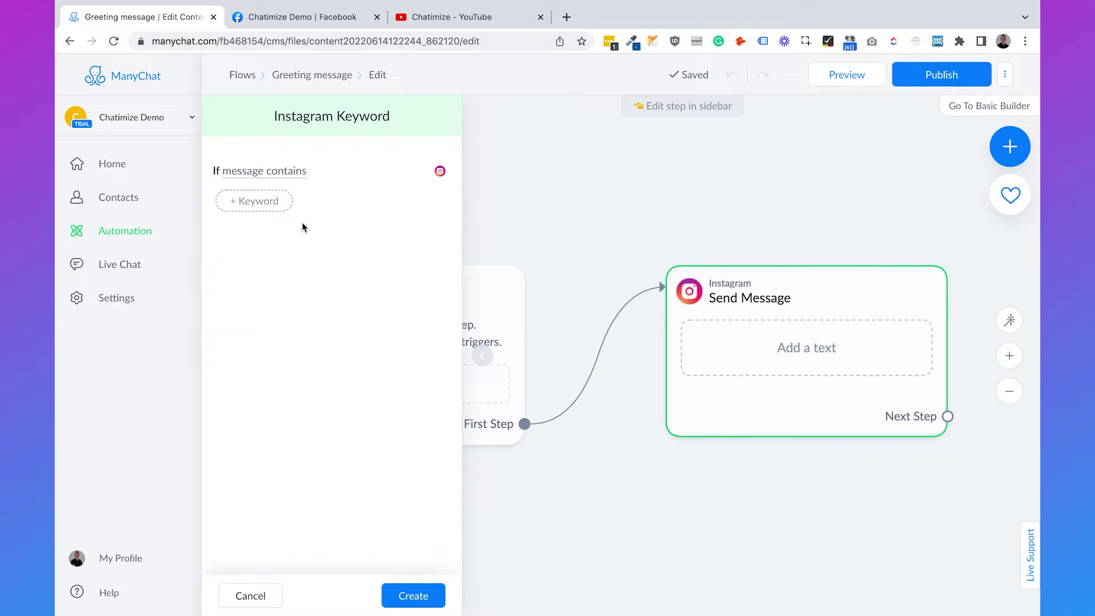
- Enter the keywords "hey", "hi" and "hello" for the Instagram Keyword trigger and create it
left_click(267, 205)
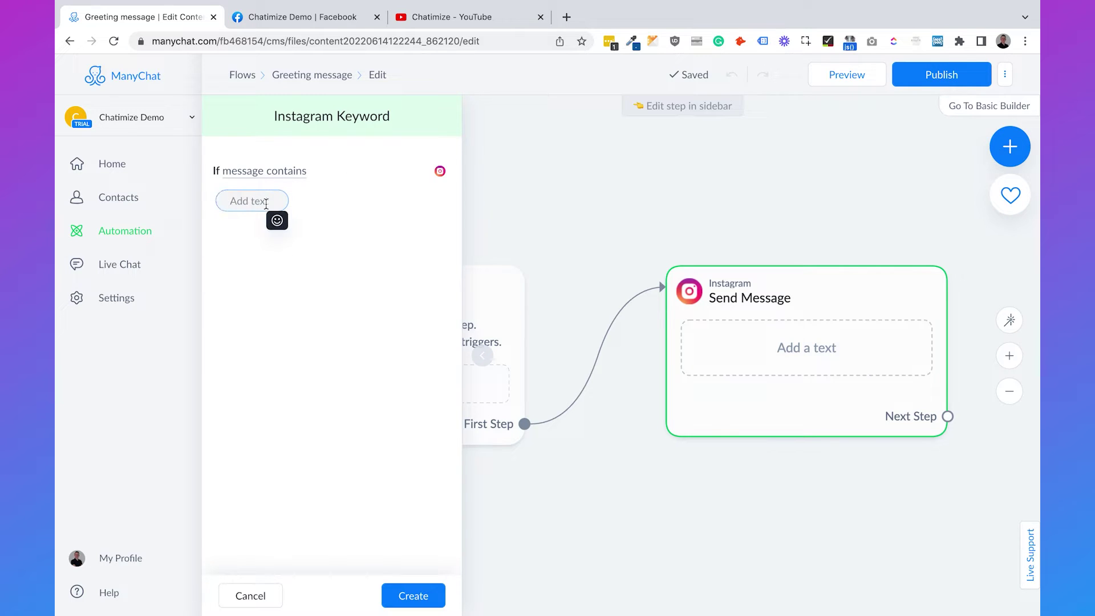
type("hey")
key("Return")
type("hi")
key("Return")
type("hello")
key("Return")
left_click(397, 308)
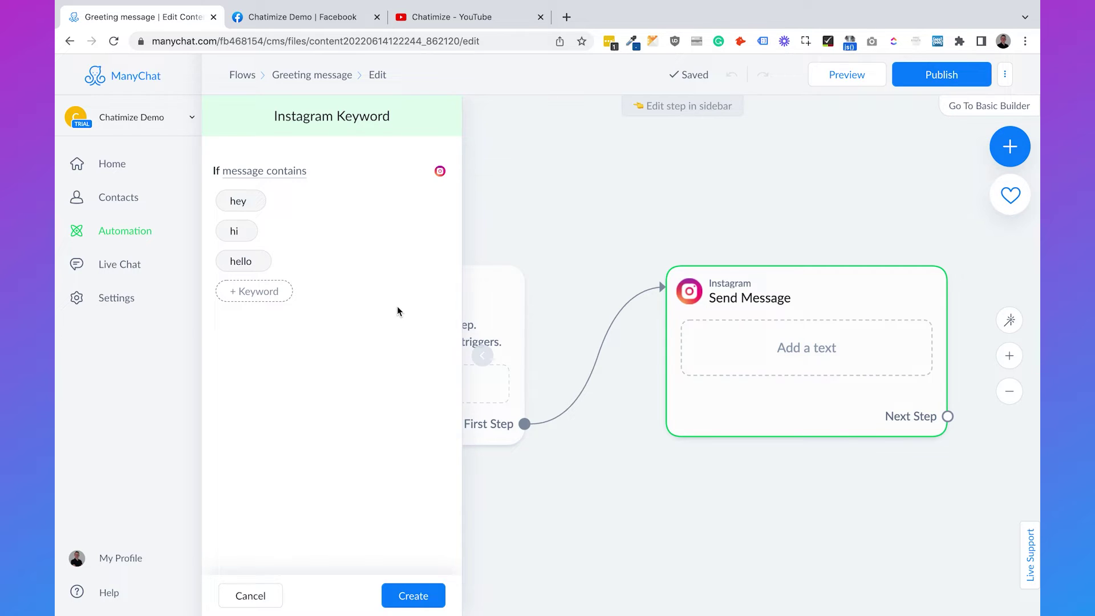
left_click(406, 595)
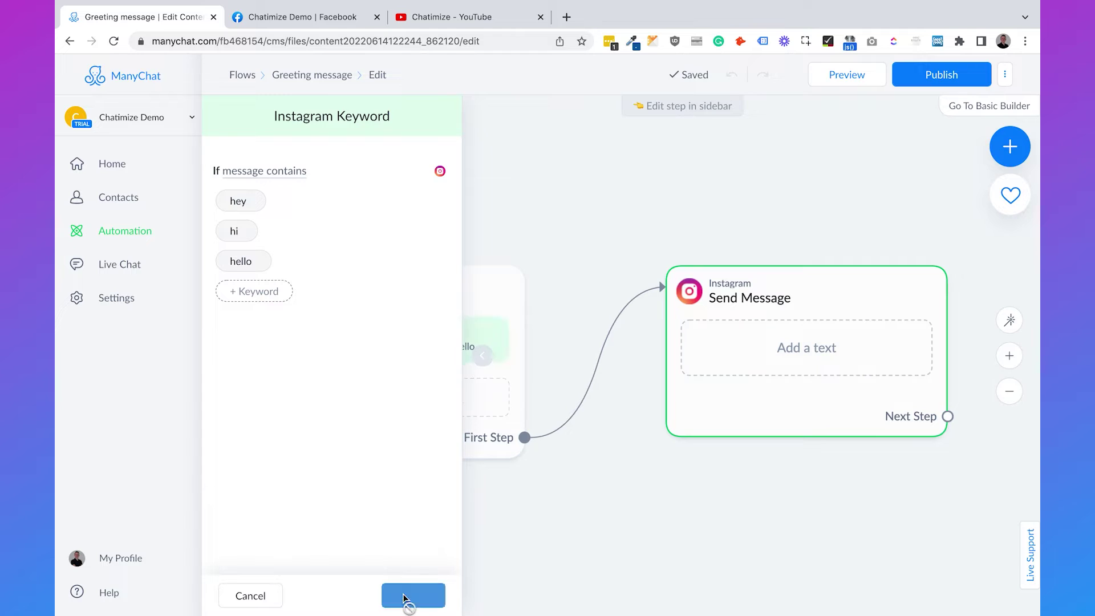
left_click(800, 482)
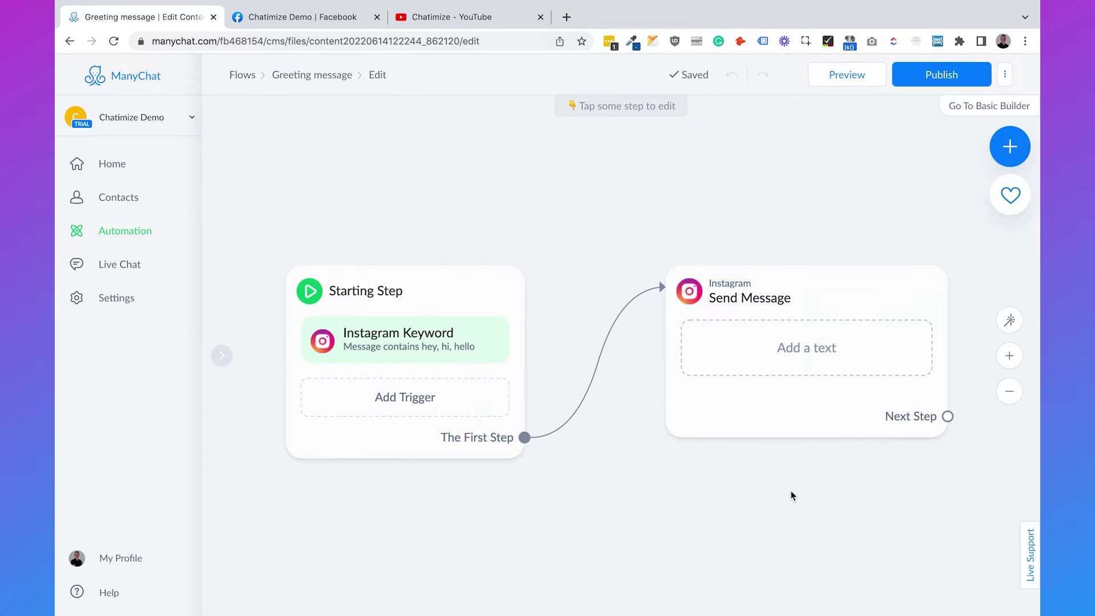
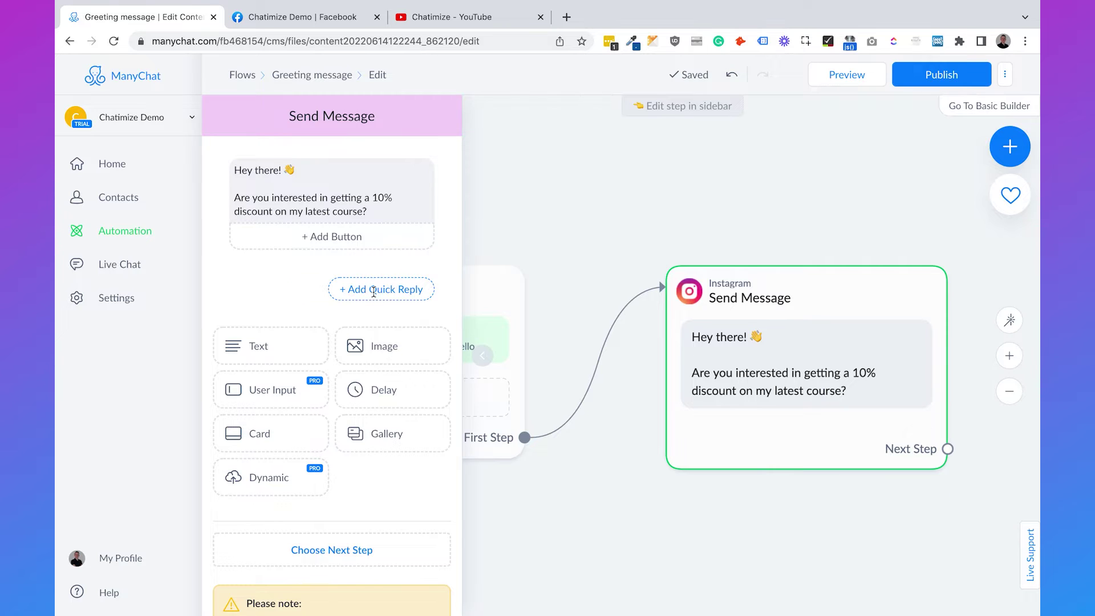
- Add a quick reply to the Send Message step, labelled with a lock emoji and "Unlock Discount"
left_click(374, 292)
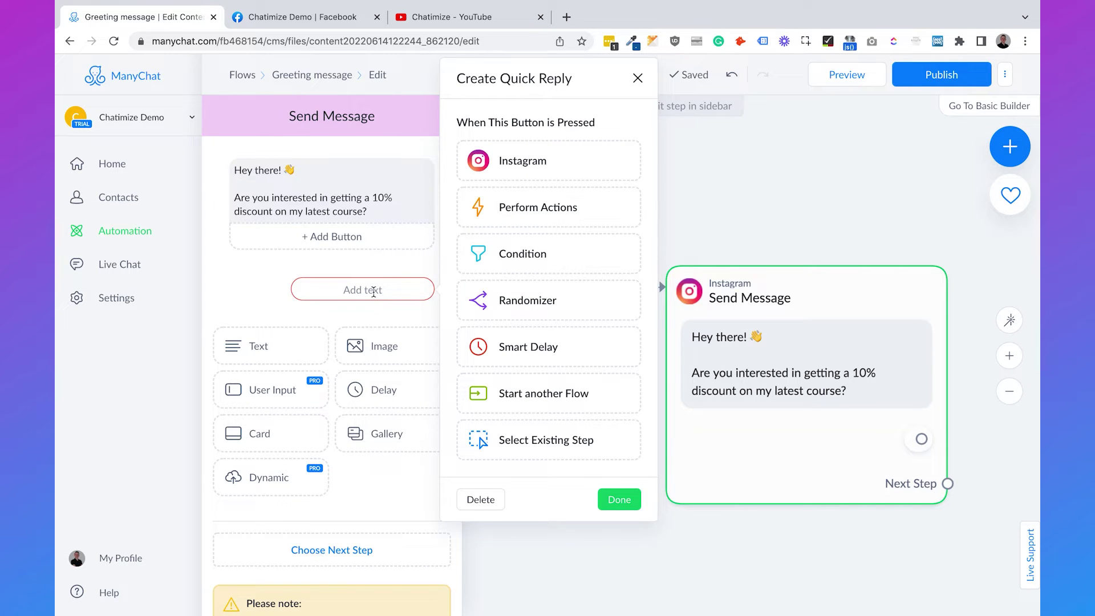
left_click(364, 312)
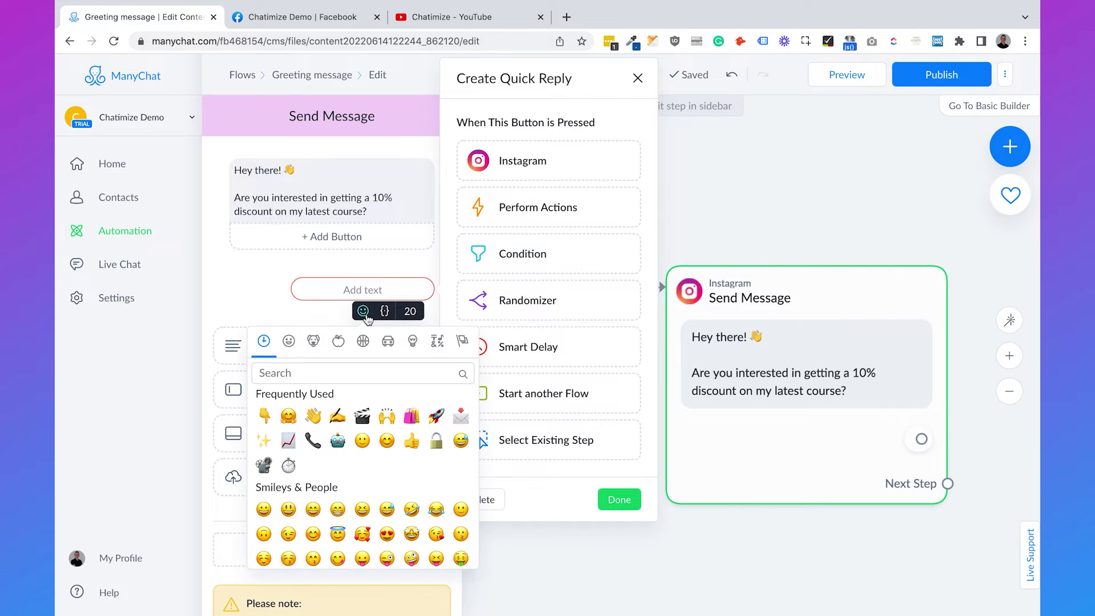
left_click(436, 440)
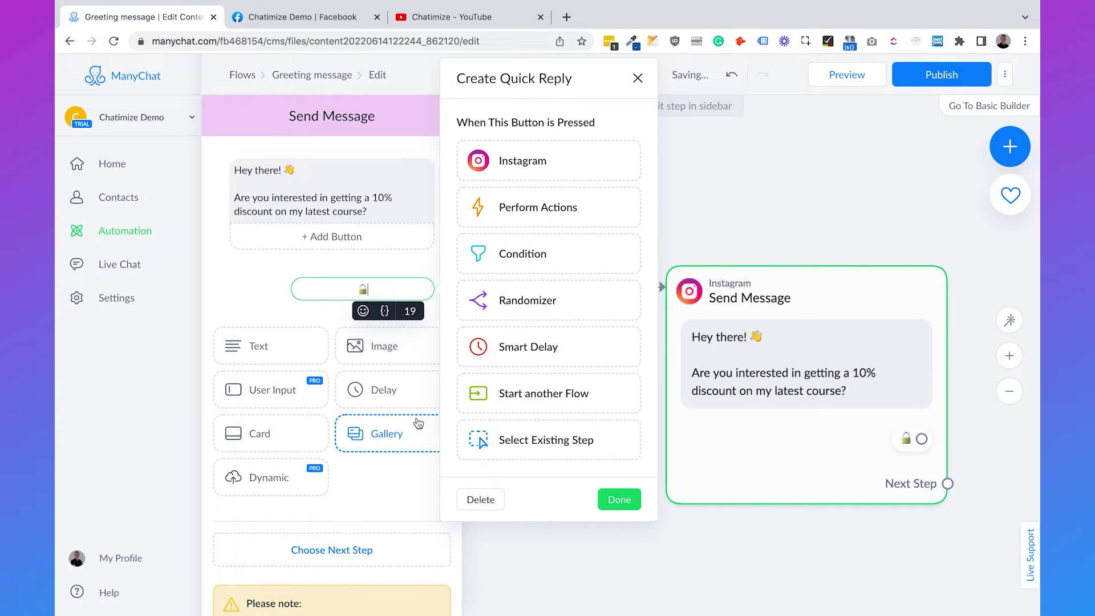
type("Unlock ")
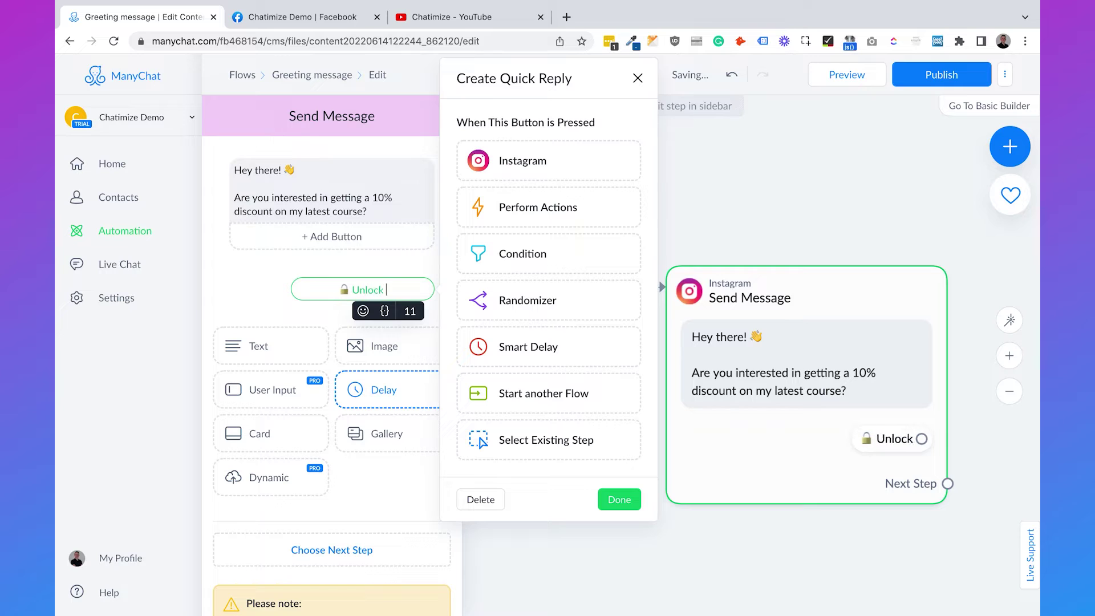
type("Discount")
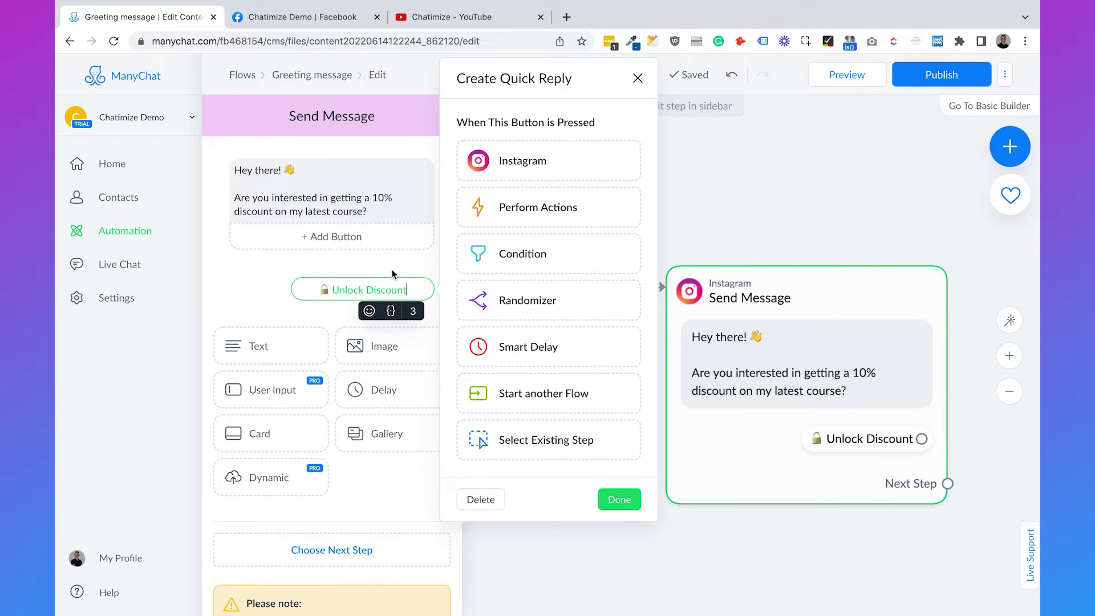
- Finish the "Unlock Discount" quick reply and connect it to a new Instagram message step
left_click(613, 505)
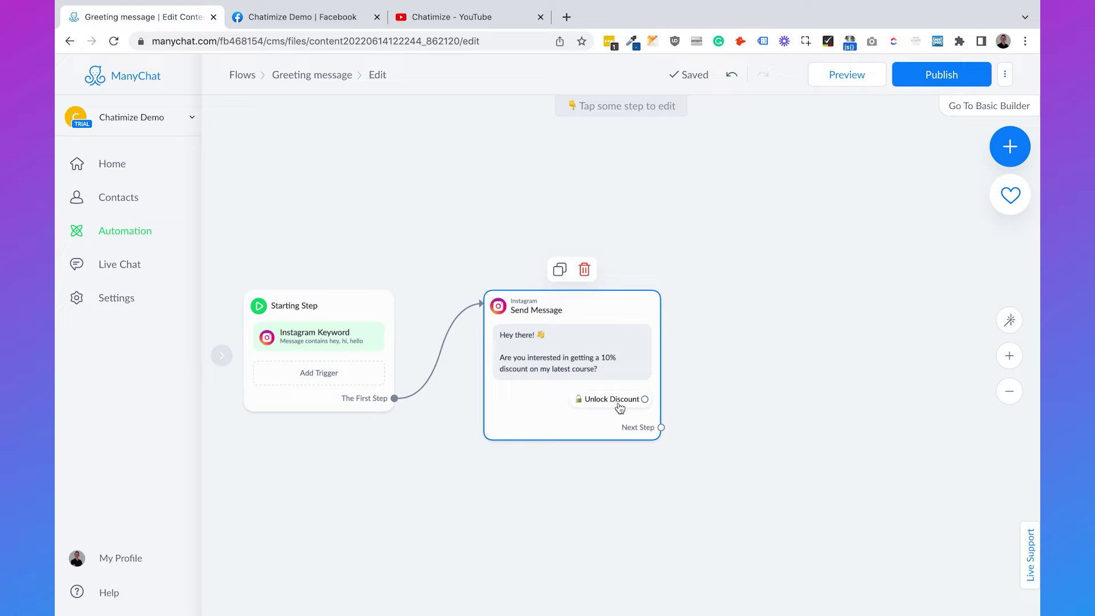
left_click_drag(644, 399, 724, 298)
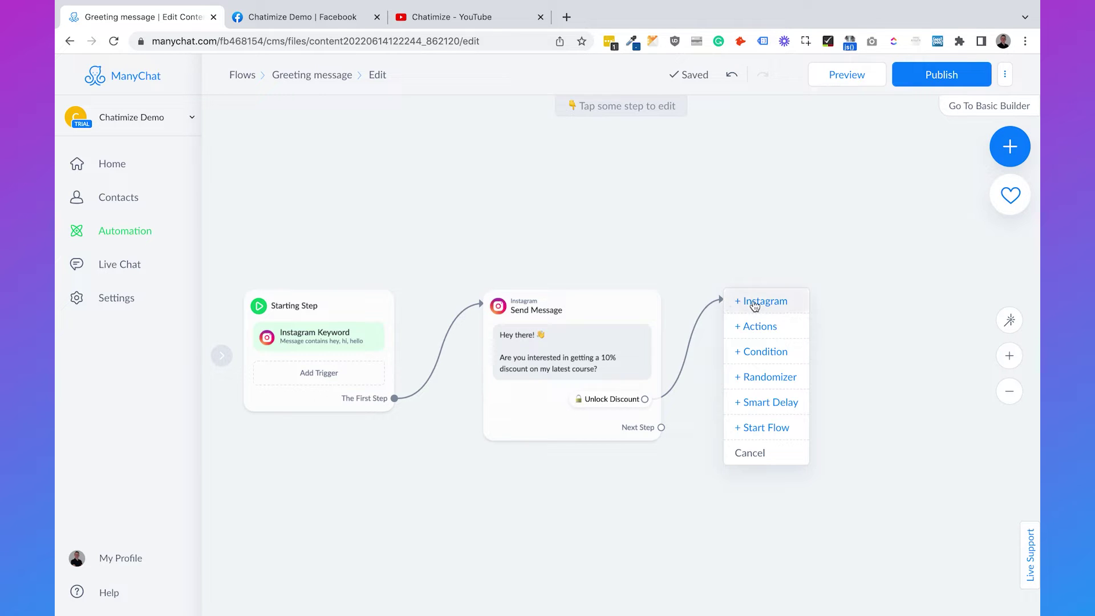
left_click(755, 306)
- Write "Awesome!" and, in a separate paragraph, "Here is your 10% discount on my course: DISCOUNT10" in the Send Message #1 text
left_click(305, 177)
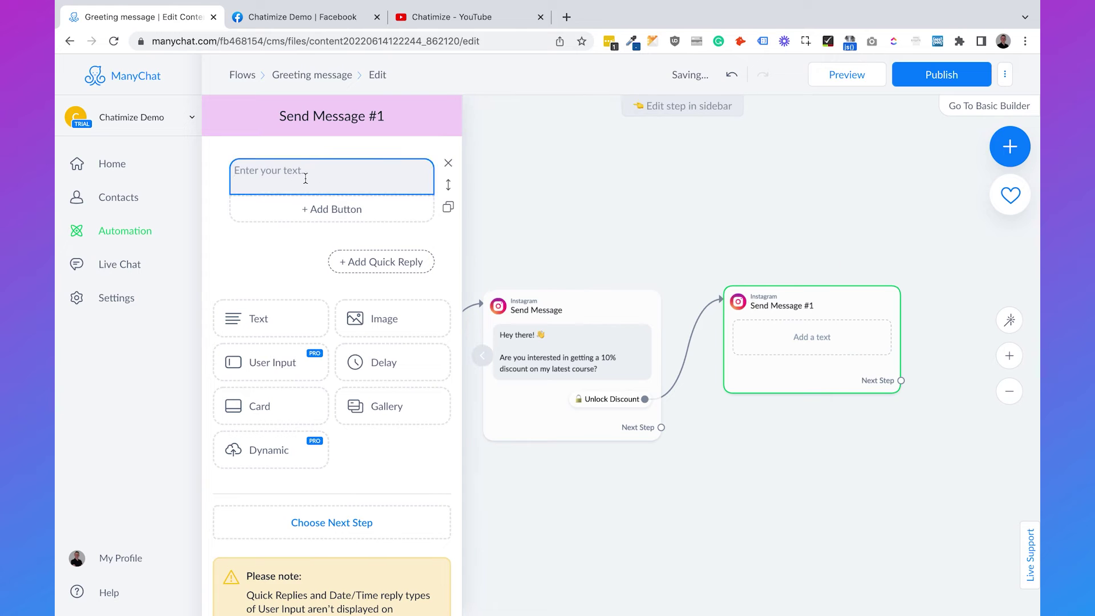
type("Awesome!")
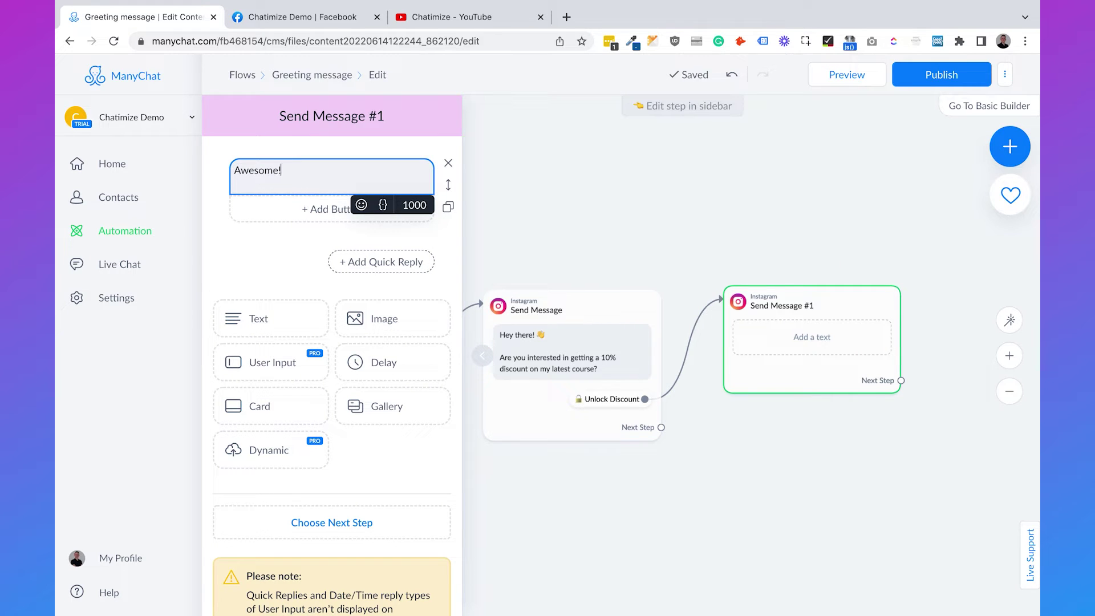
key("Return")
type("Here is your d")
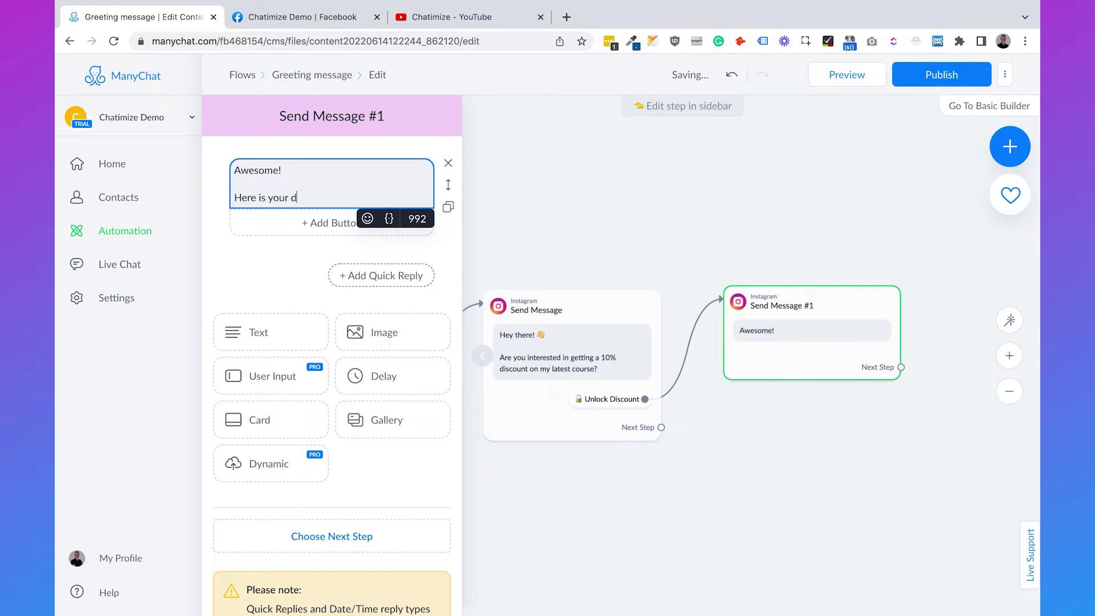
key("BackSpace")
type("10% discount on")
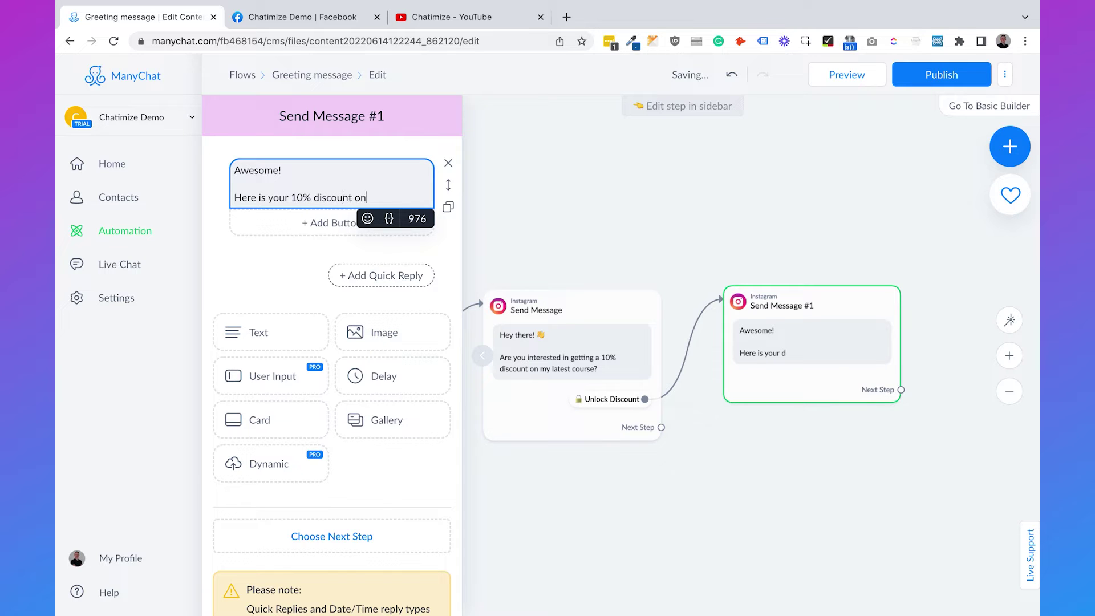
type(" my course: ")
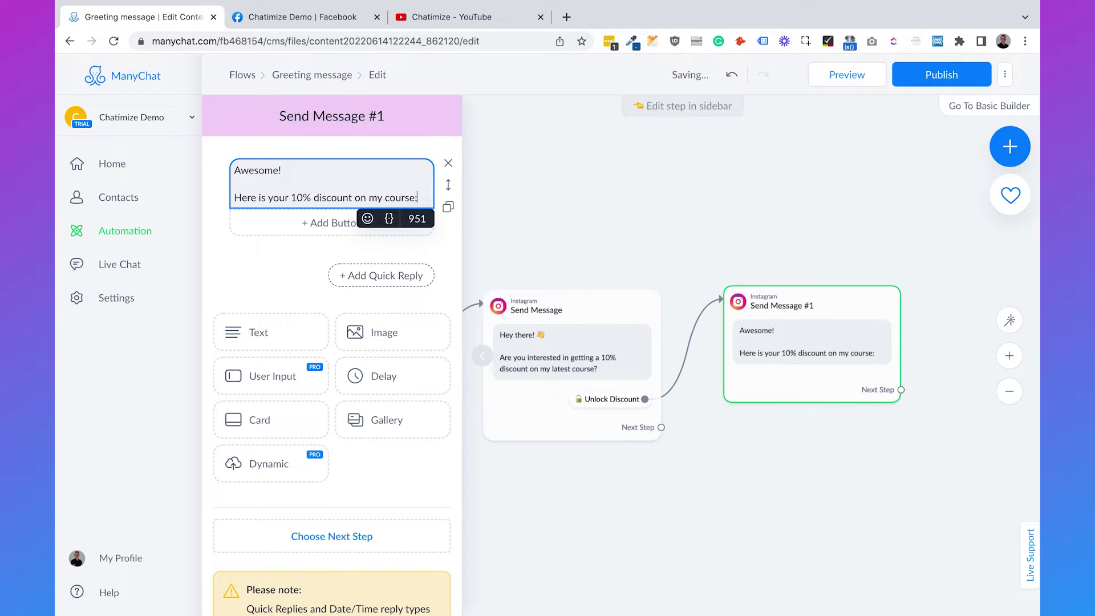
type("DISCOUNT10")
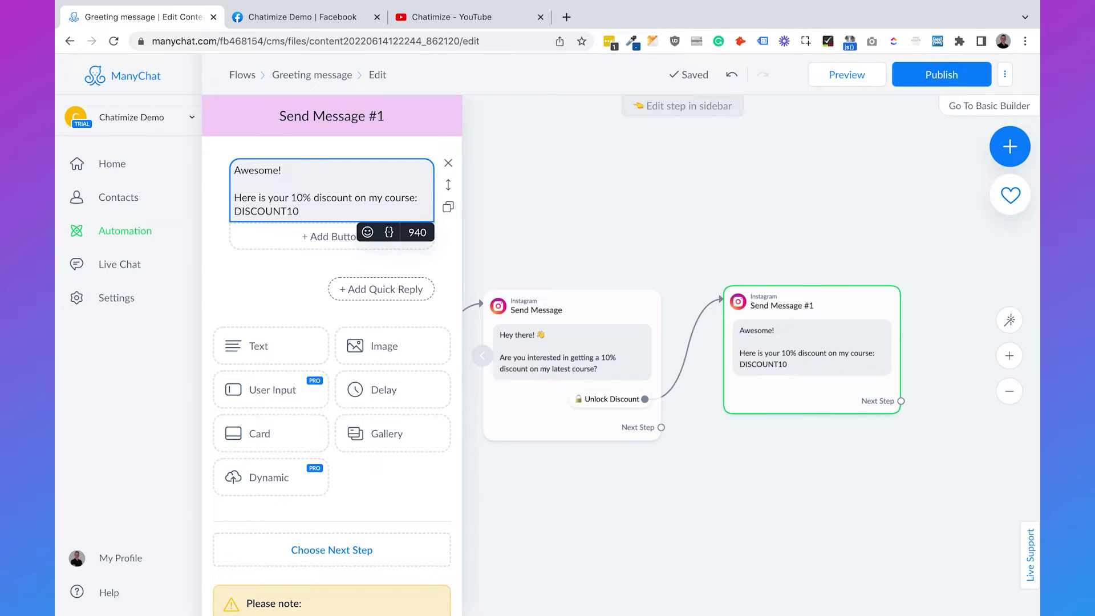
- Add the closing paragraph "Just click the button below to get it" with a pointing-down emoji to the discount message
key("Return")
key("Return")
type("Just c")
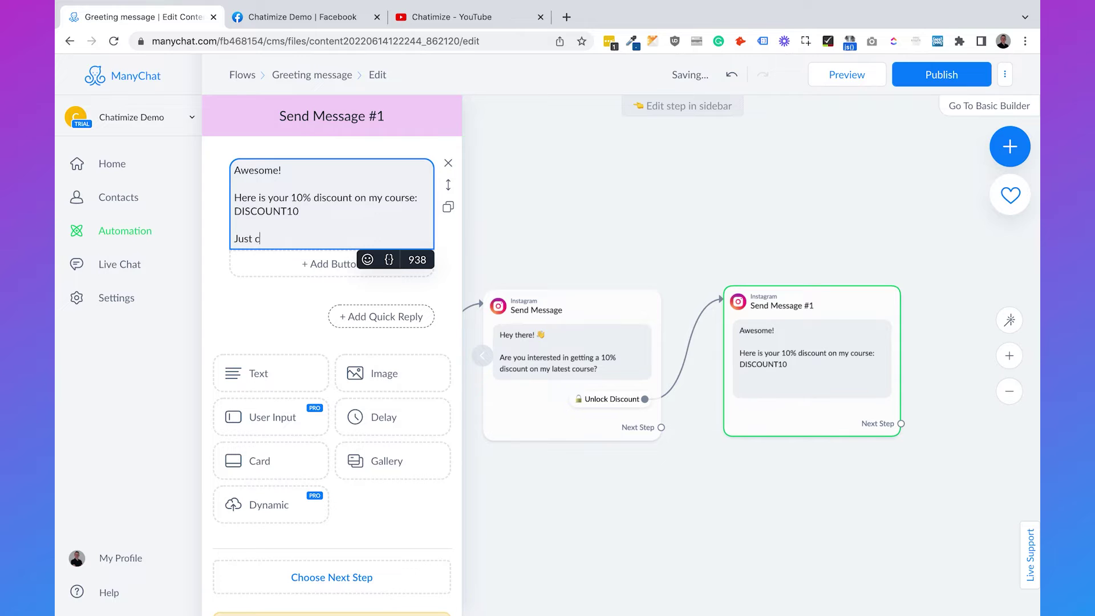
type("lick the button below to get it")
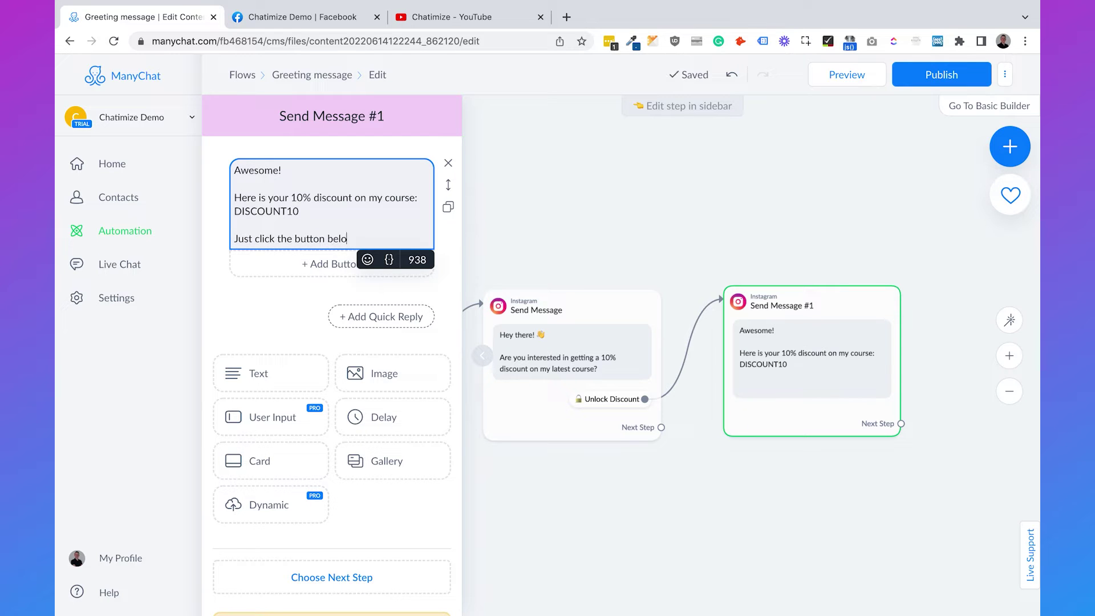
left_click(367, 260)
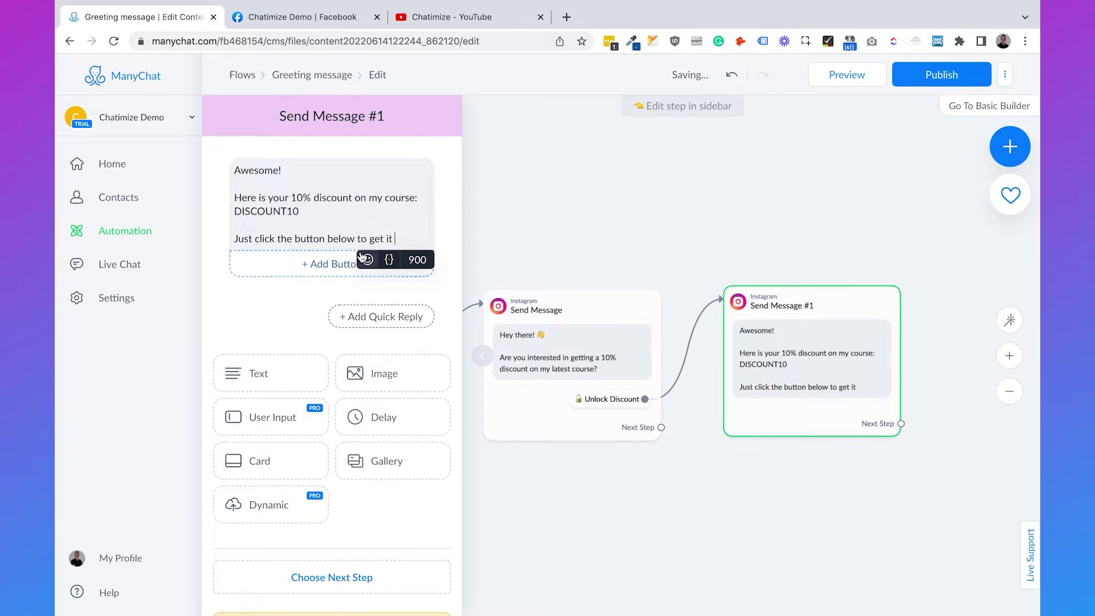
left_click(268, 364)
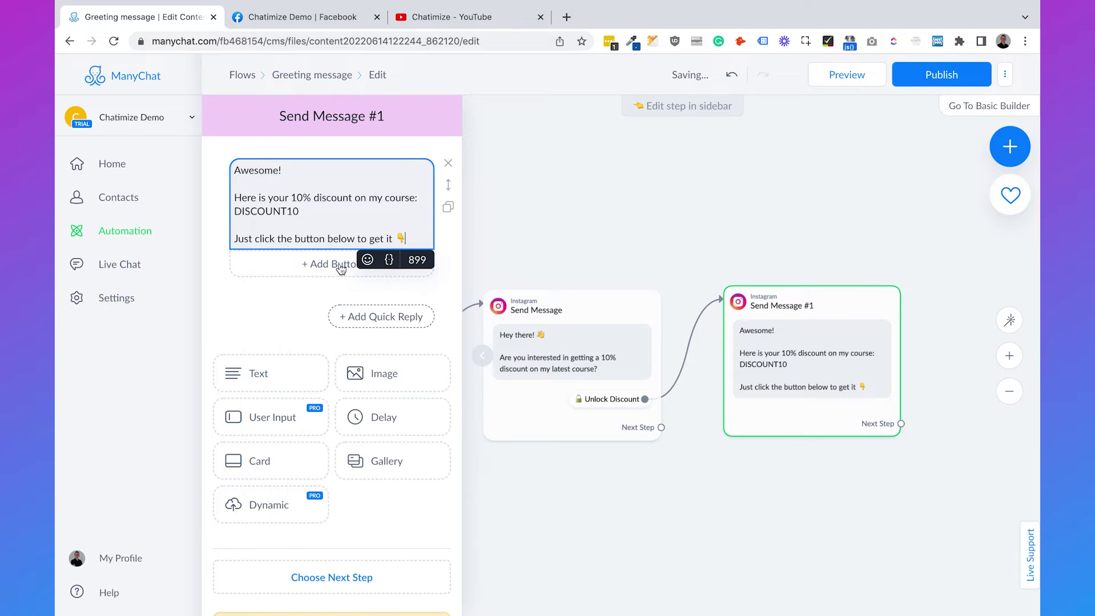
- Add a button titled "Access Discount" that opens a website to the discount message
left_click(317, 270)
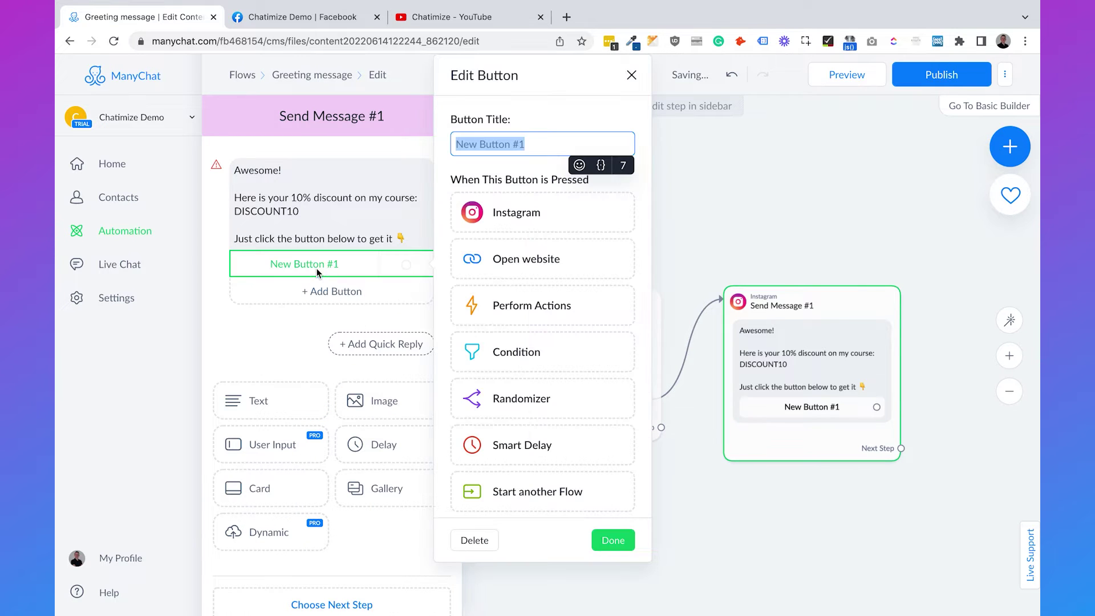
left_click(519, 265)
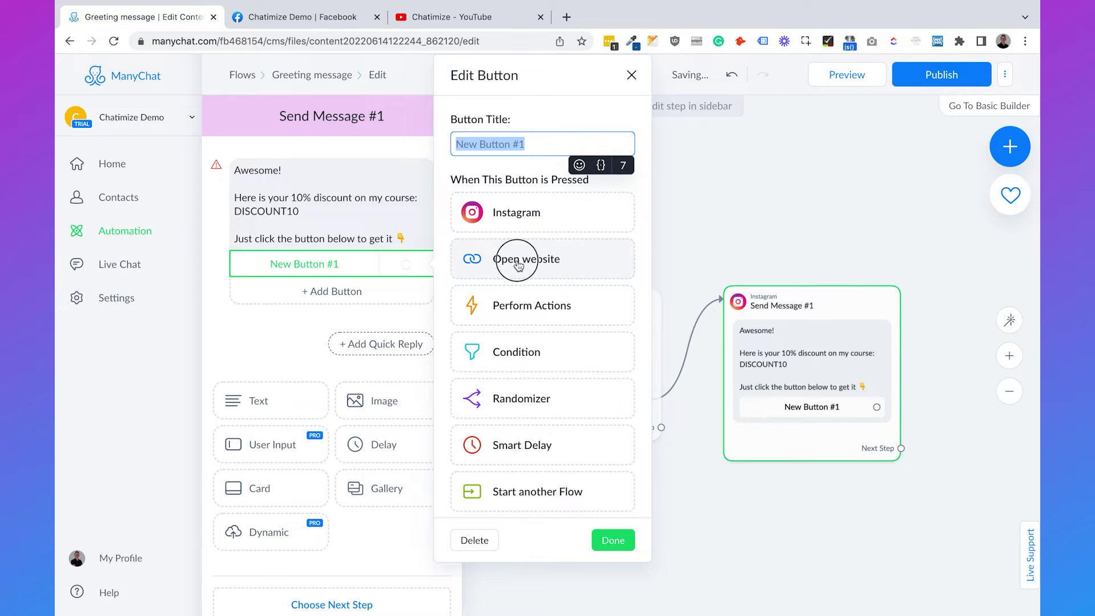
left_click(540, 153)
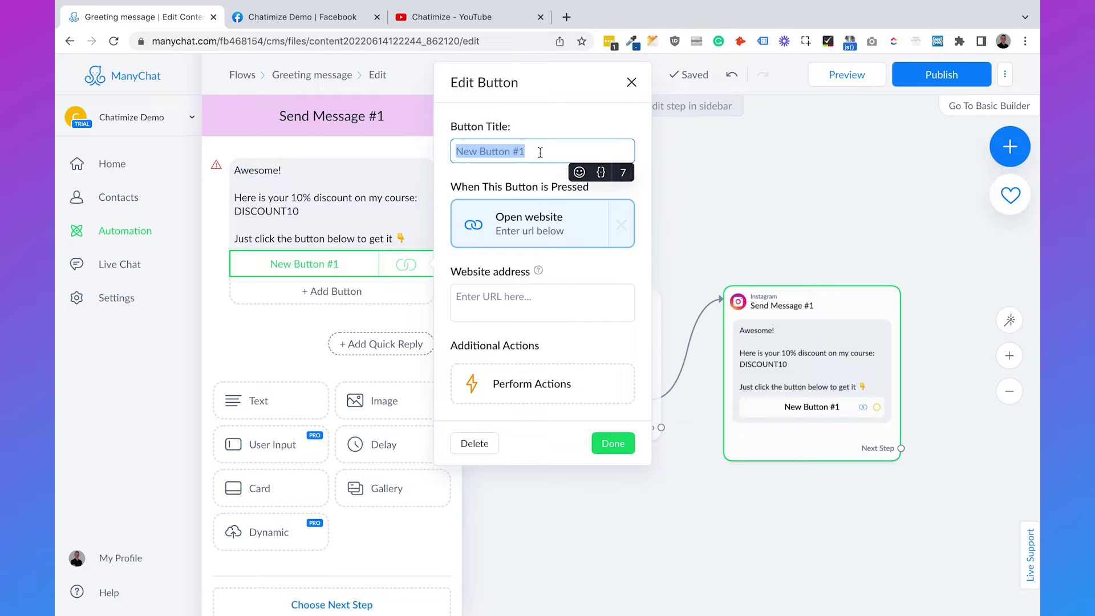
type("Access")
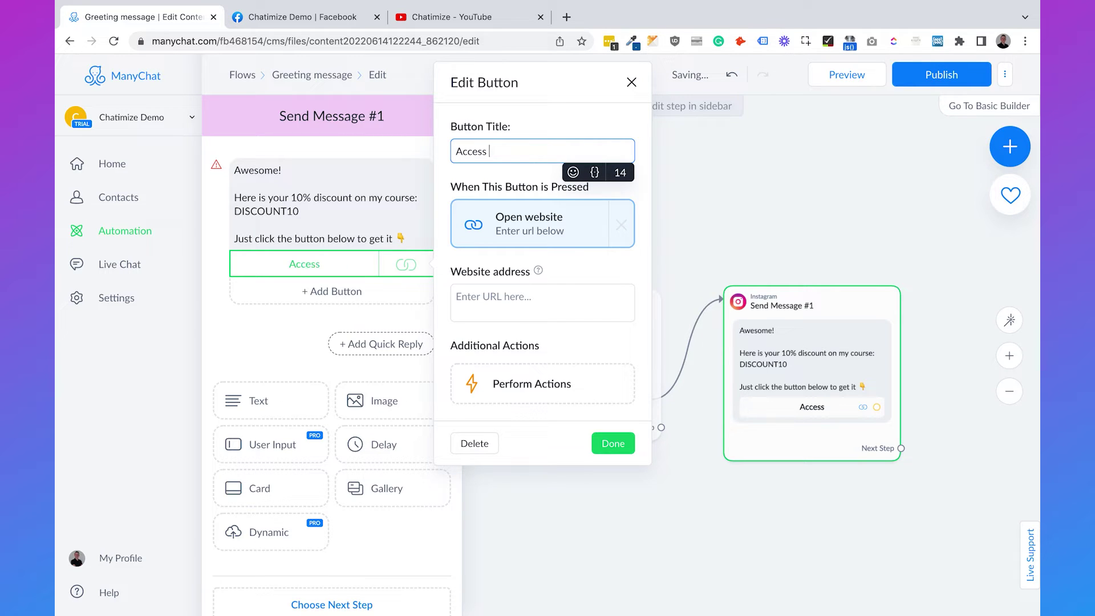
type(" Discount")
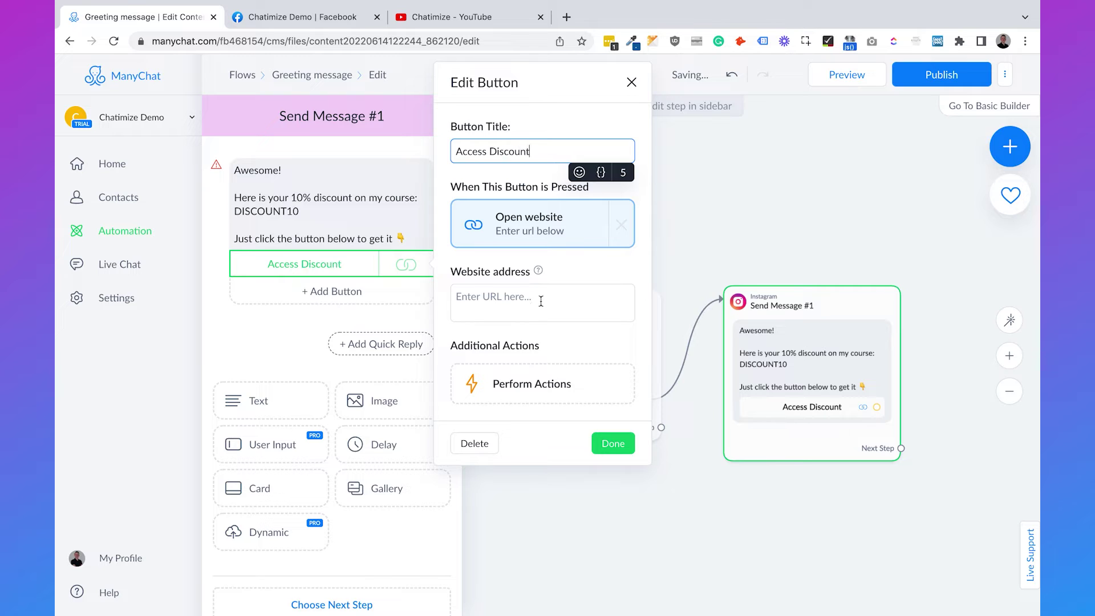
left_click(540, 302)
type("https://chatimzie")
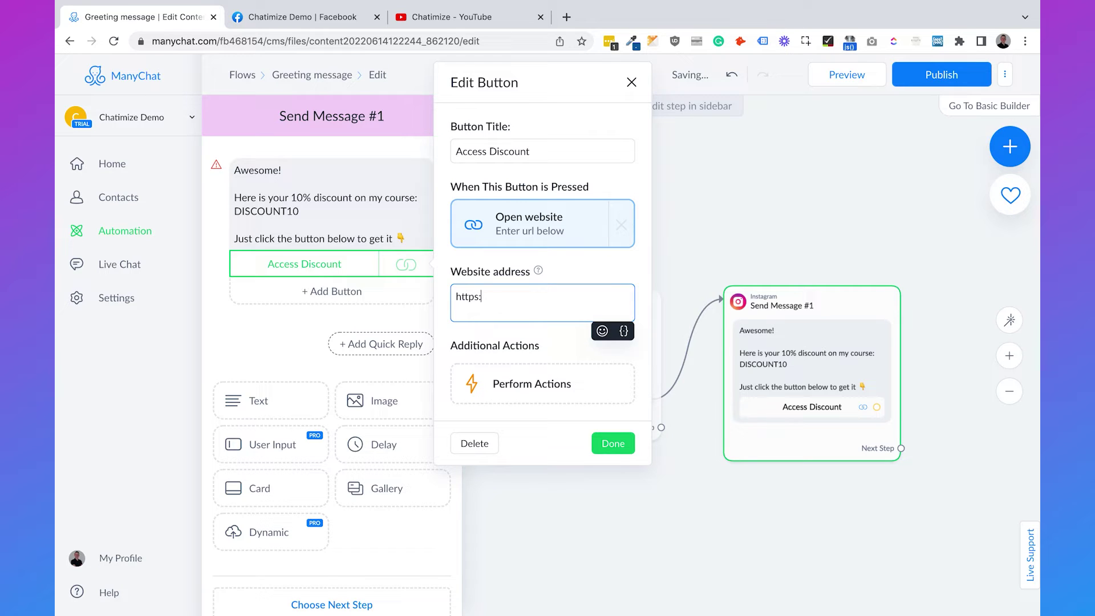
key("BackSpace")
key("BackSpace")
key("BackSpace")
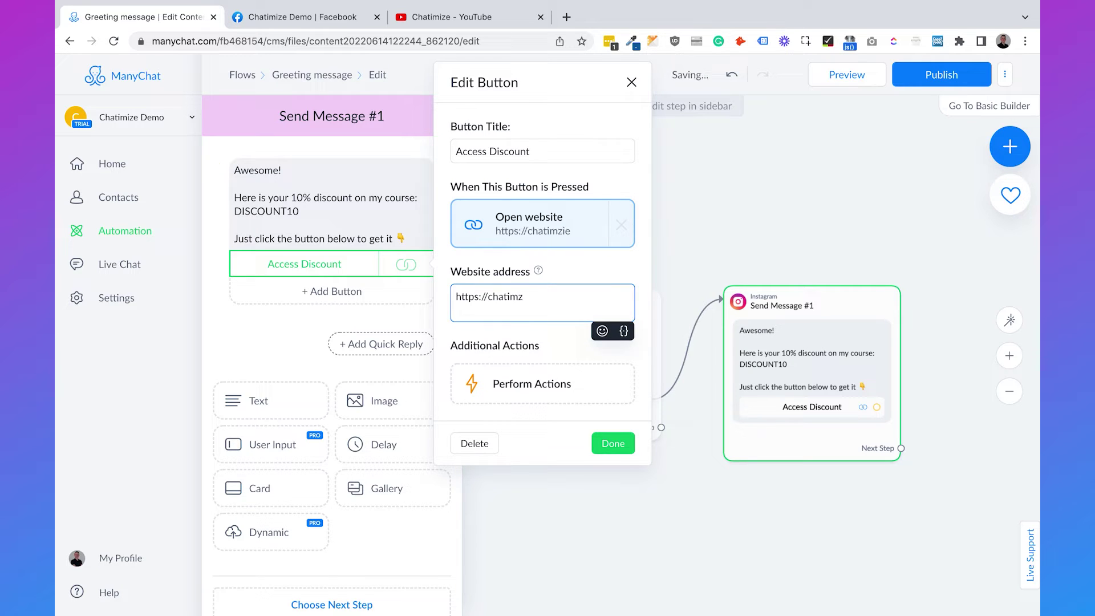
type("ize.com")
left_click(604, 446)
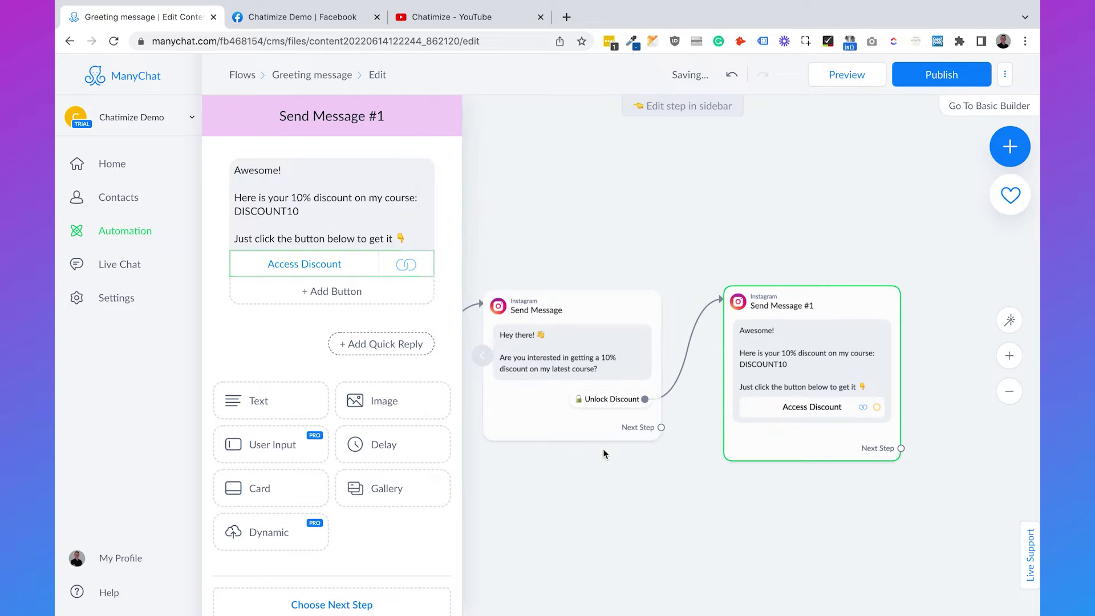
- Publish the "Greeting message" flow
left_click(782, 220)
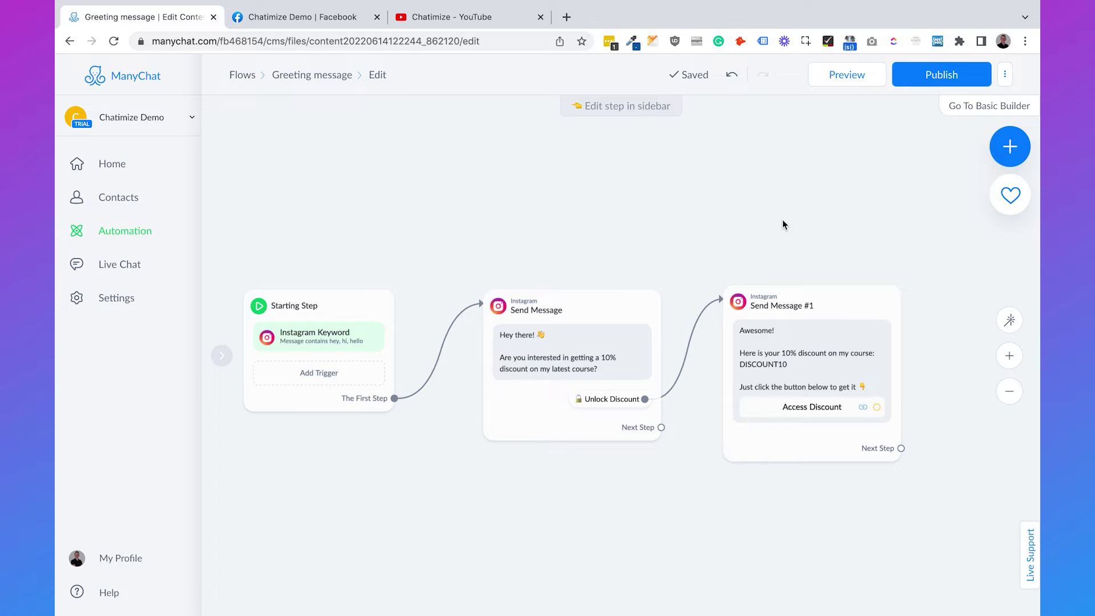
left_click(913, 83)
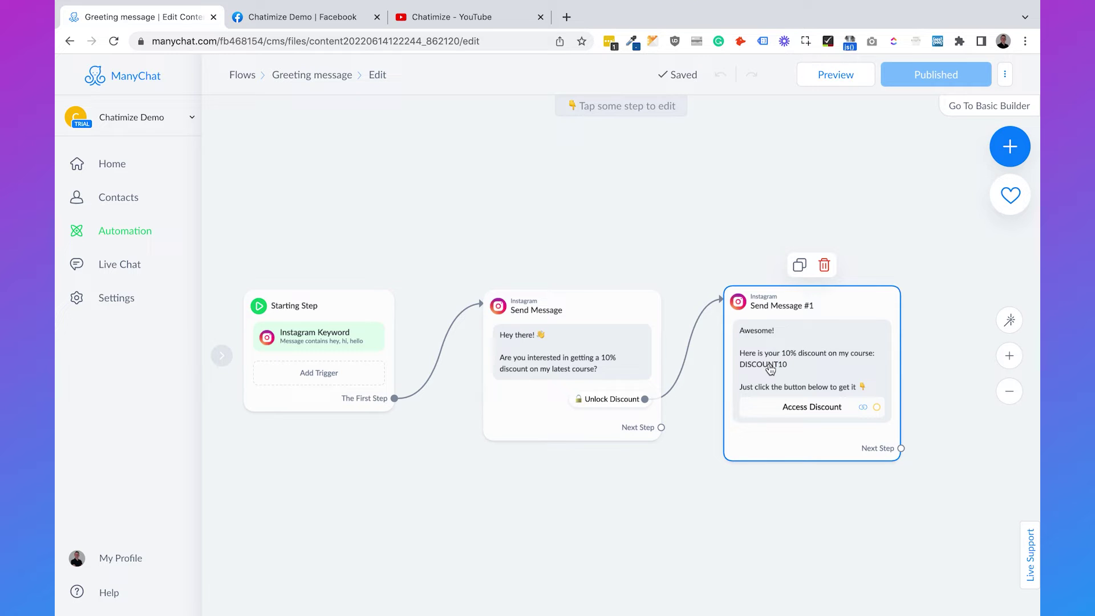
- Create another automation flow from scratch and rename it as "Free checklist"
left_click(143, 233)
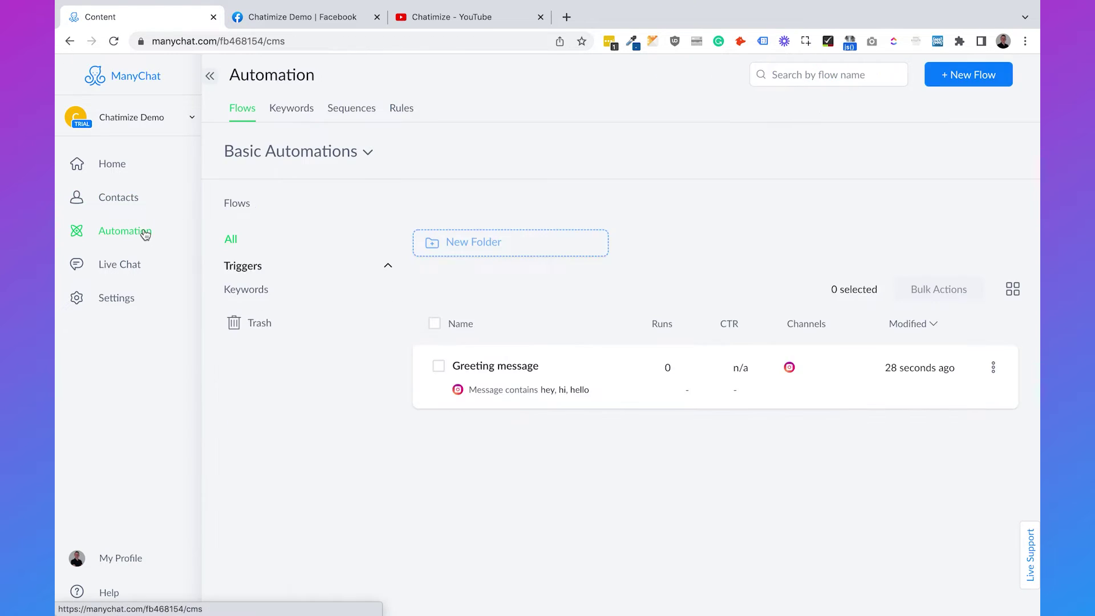
left_click(958, 81)
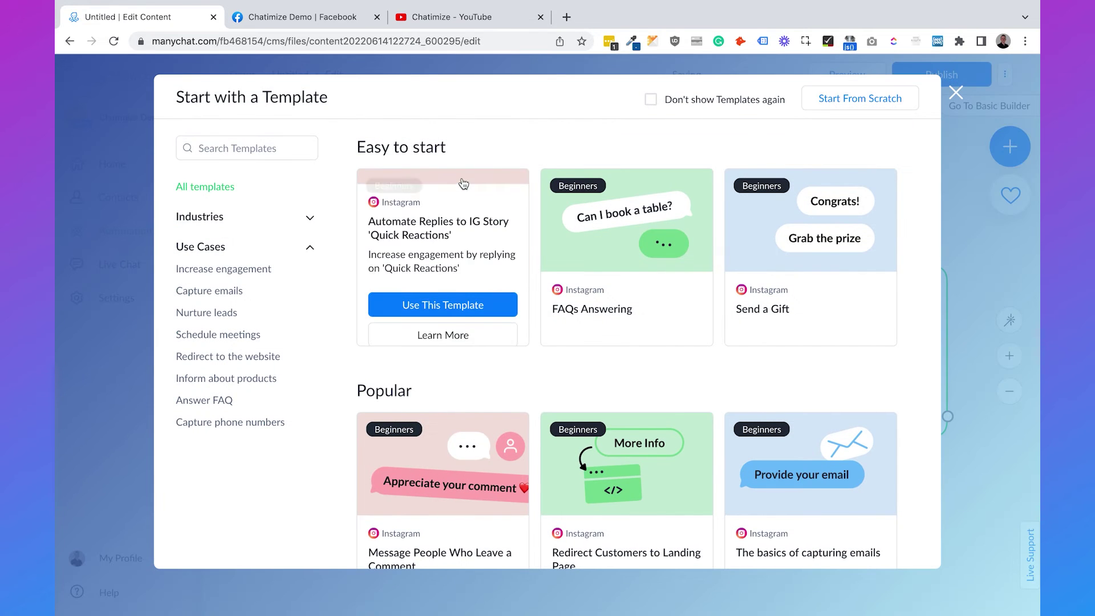
left_click(853, 98)
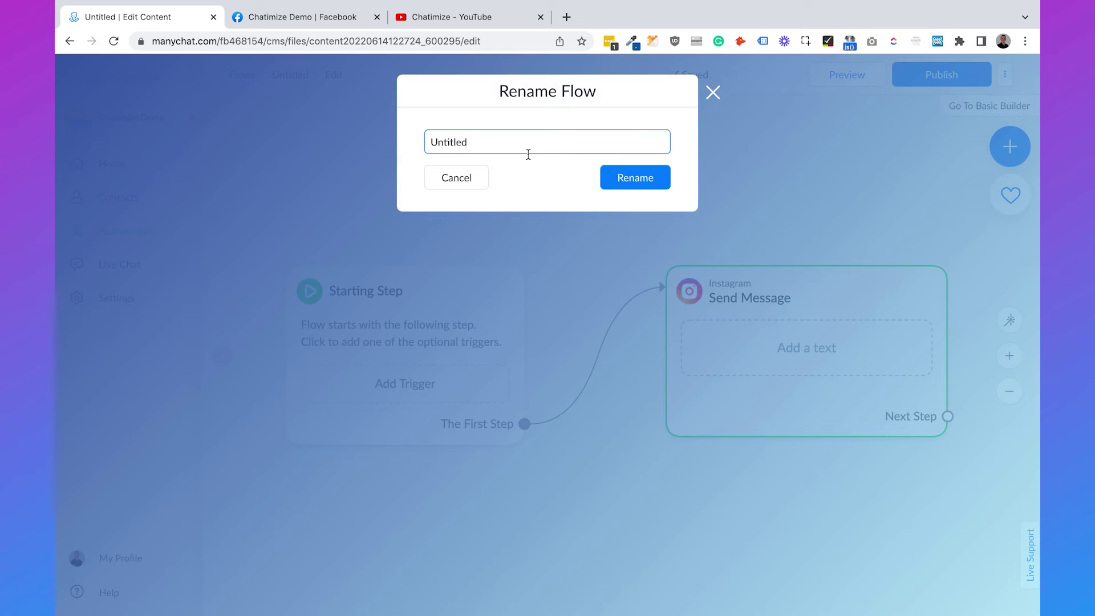
double_click(528, 154)
type("Free checklist")
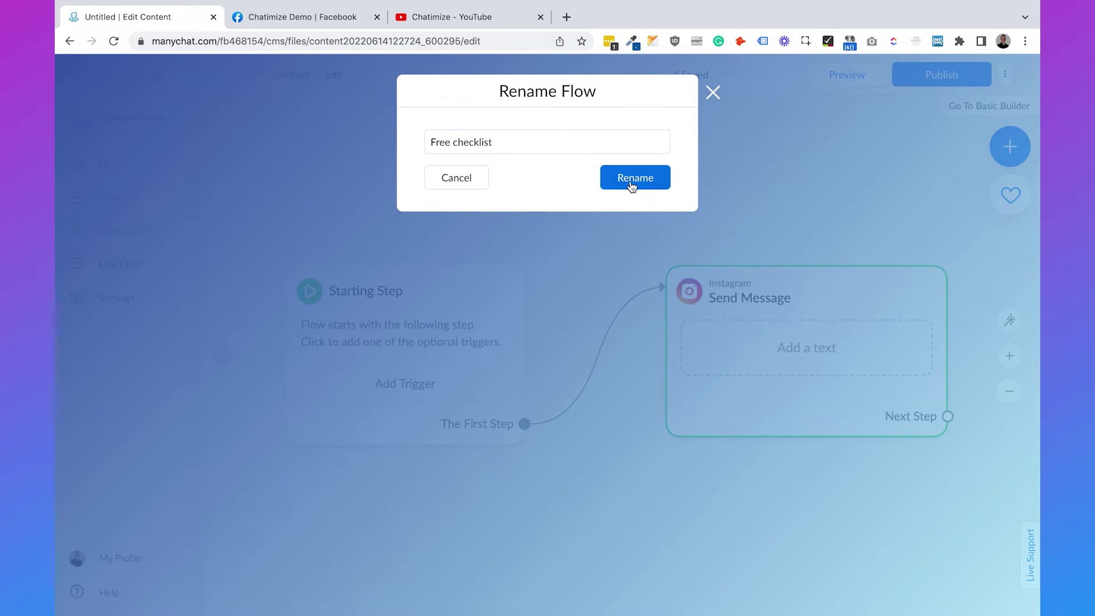
left_click(632, 180)
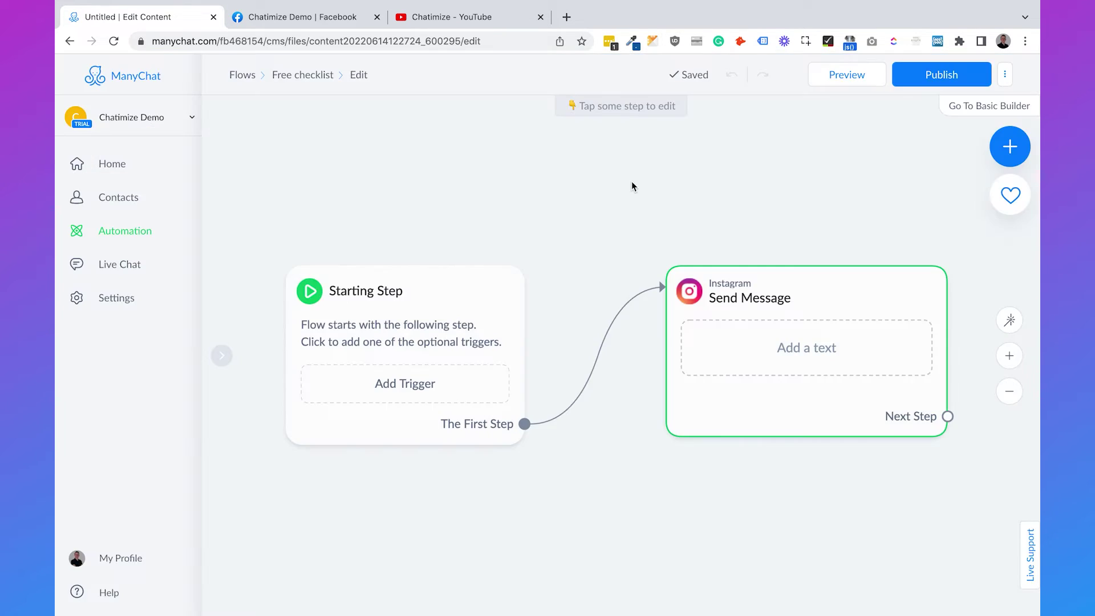
- Add an Instagram Keyword trigger to the "Free checklist" flow for messages containing "check1"
left_click(396, 393)
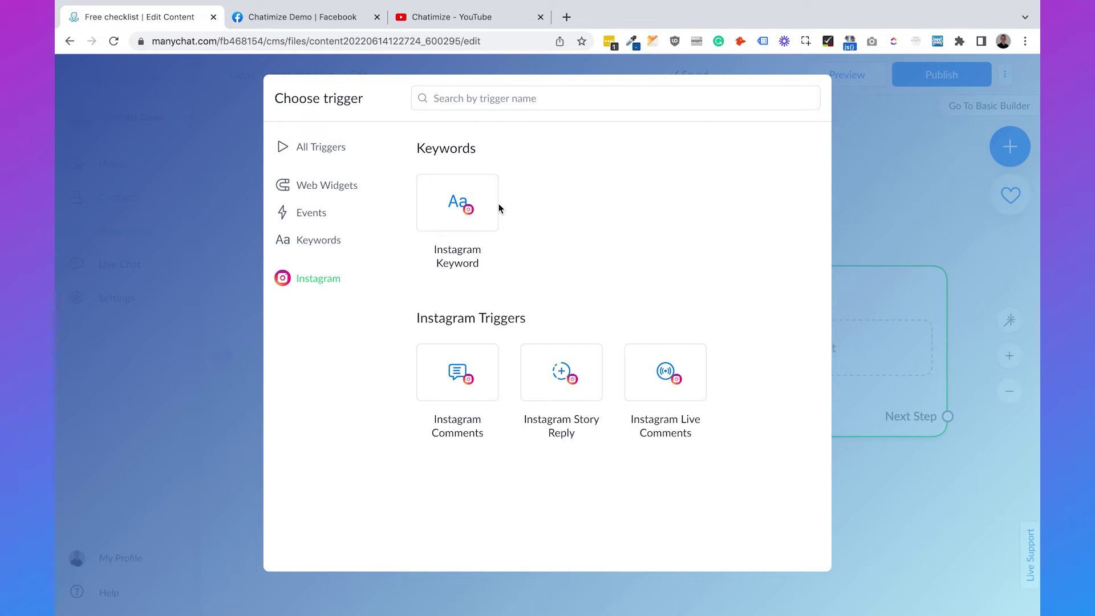
left_click(475, 212)
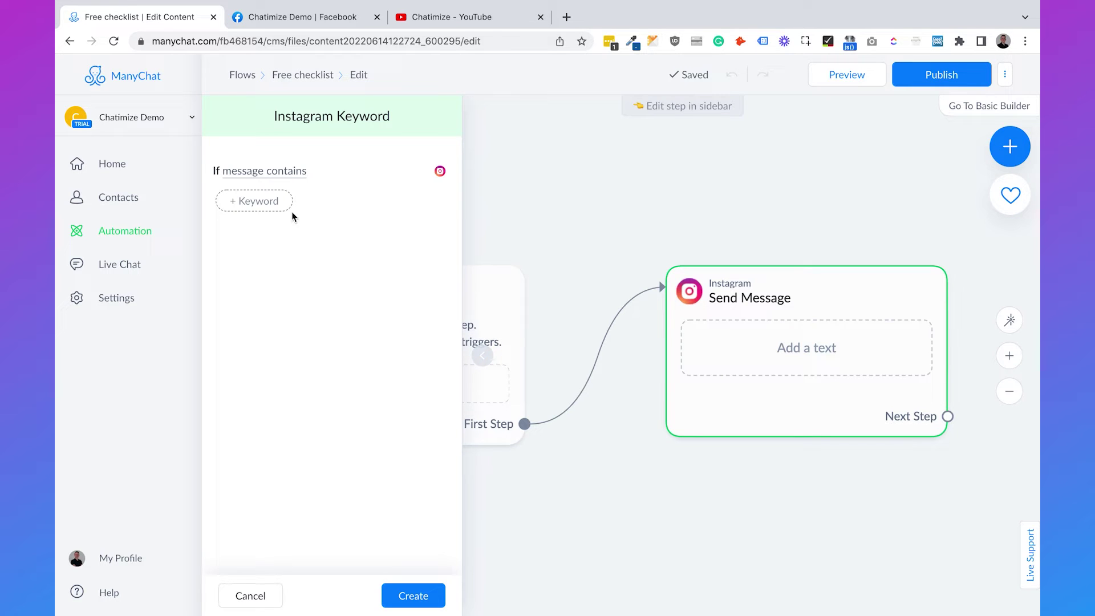
left_click(266, 202)
type("check1")
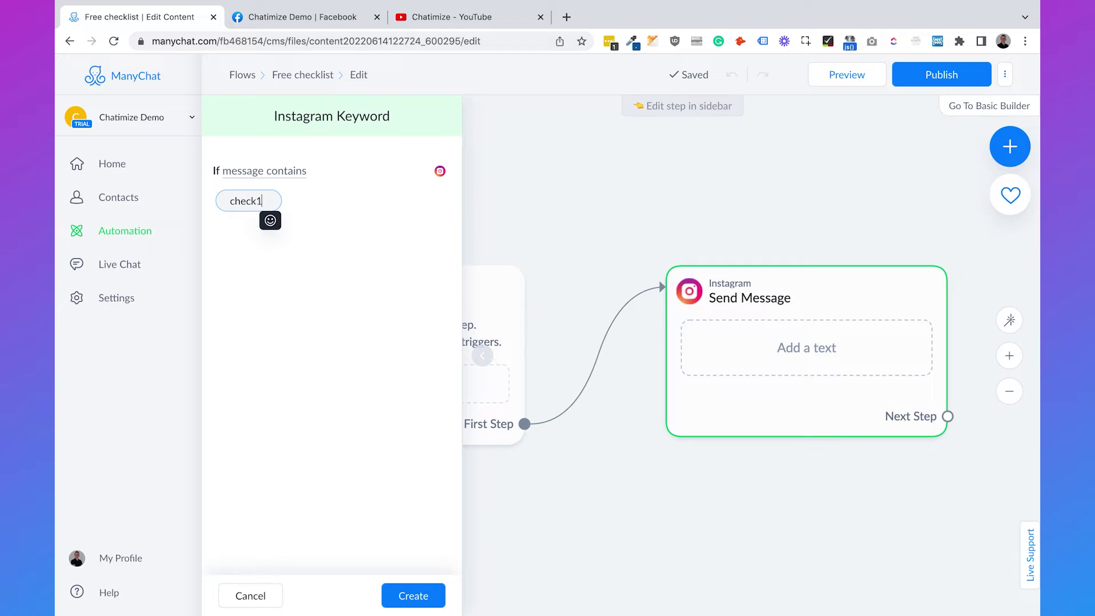
key("Return")
left_click(415, 595)
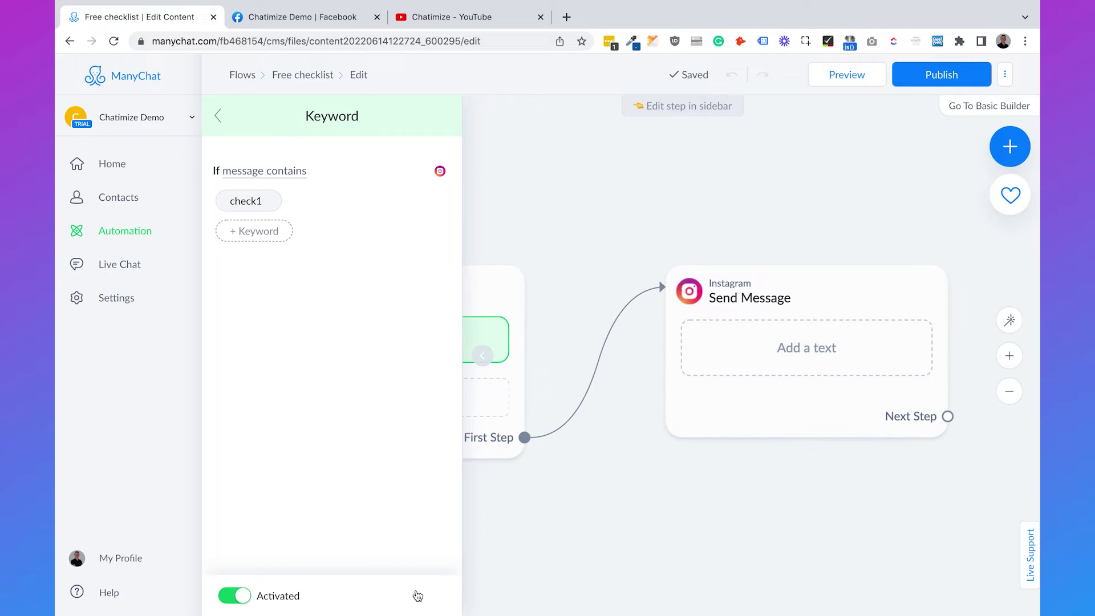
left_click(692, 519)
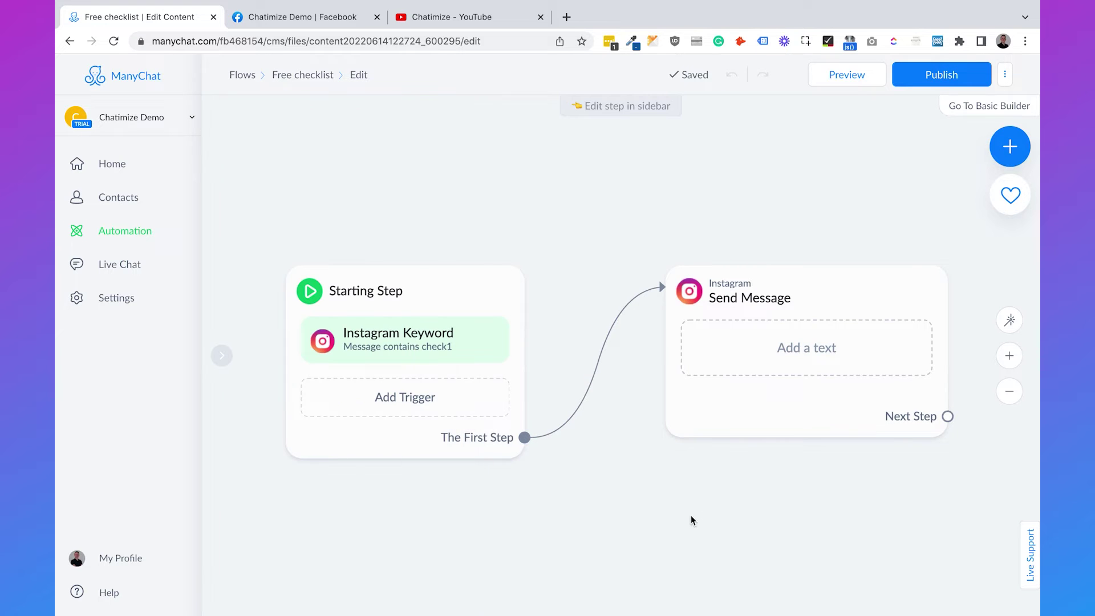
- Enter "Hi there!" followed by a waving-hand emoji as the Send Message text in the checklist flow
left_click(727, 394)
left_click(340, 171)
type("Hi ")
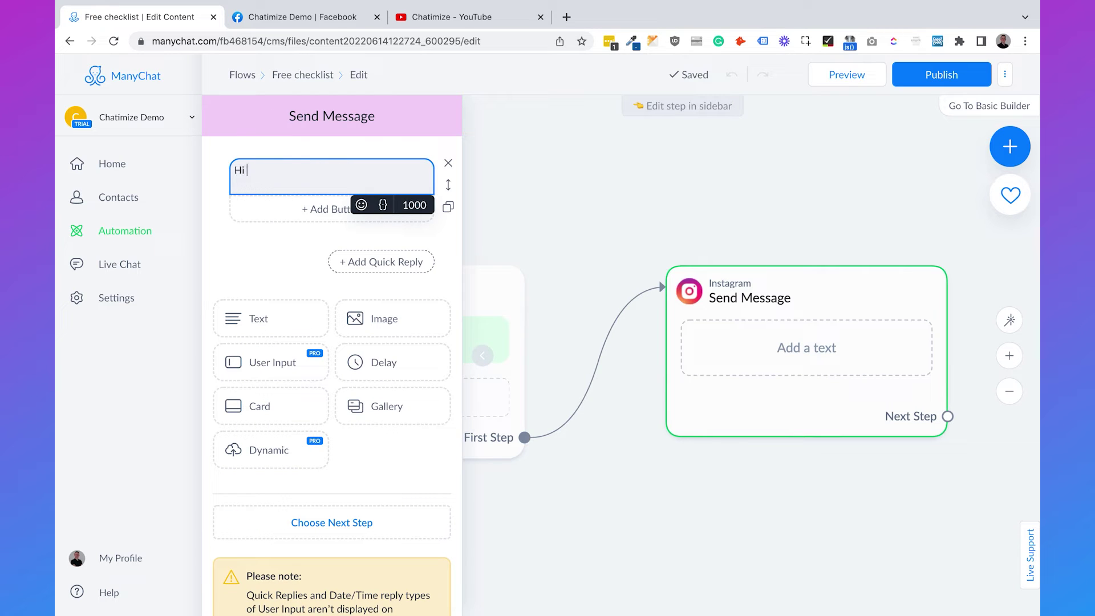
type("there!")
left_click(365, 206)
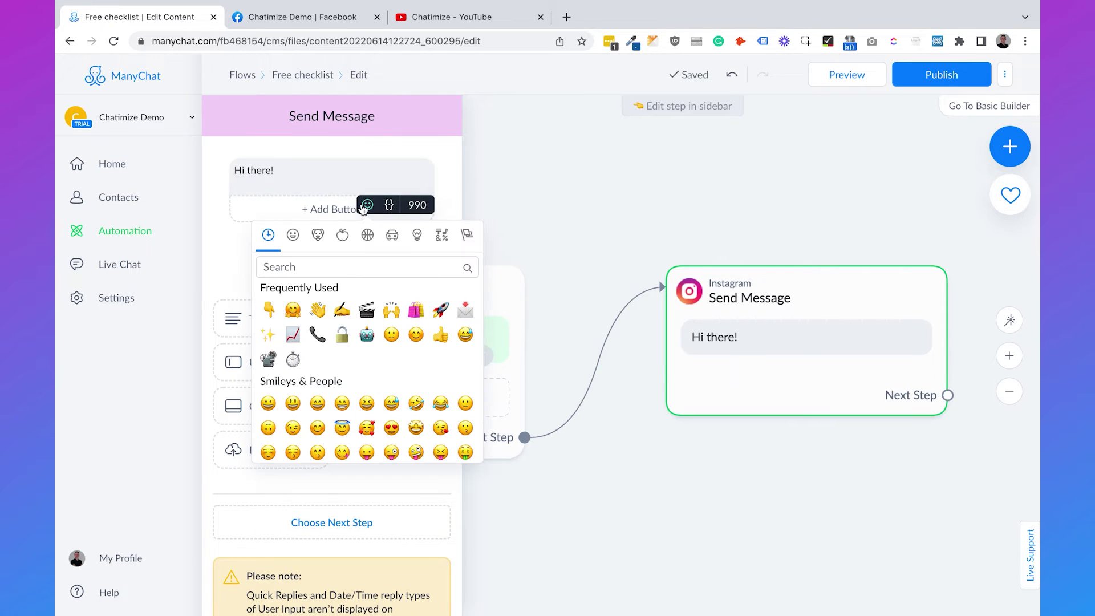
left_click(317, 309)
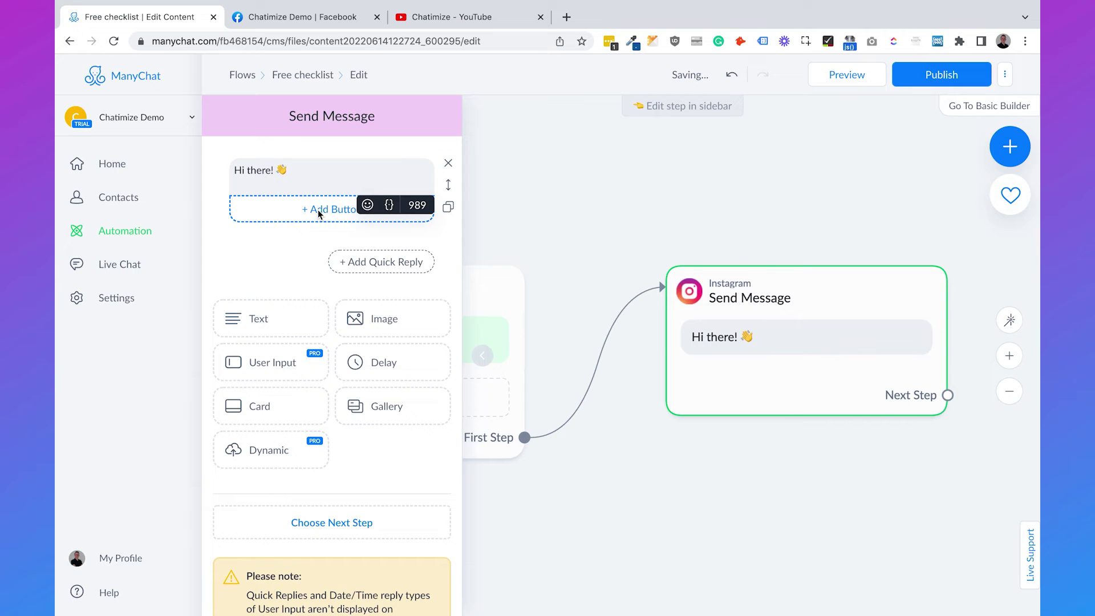
- Add a paragraph to the checklist message: 'Are you interested in my FREE checklist "15 Tips before Posting your First Instagram Reel"'
key("Return")
key("Return")
type("Are you int")
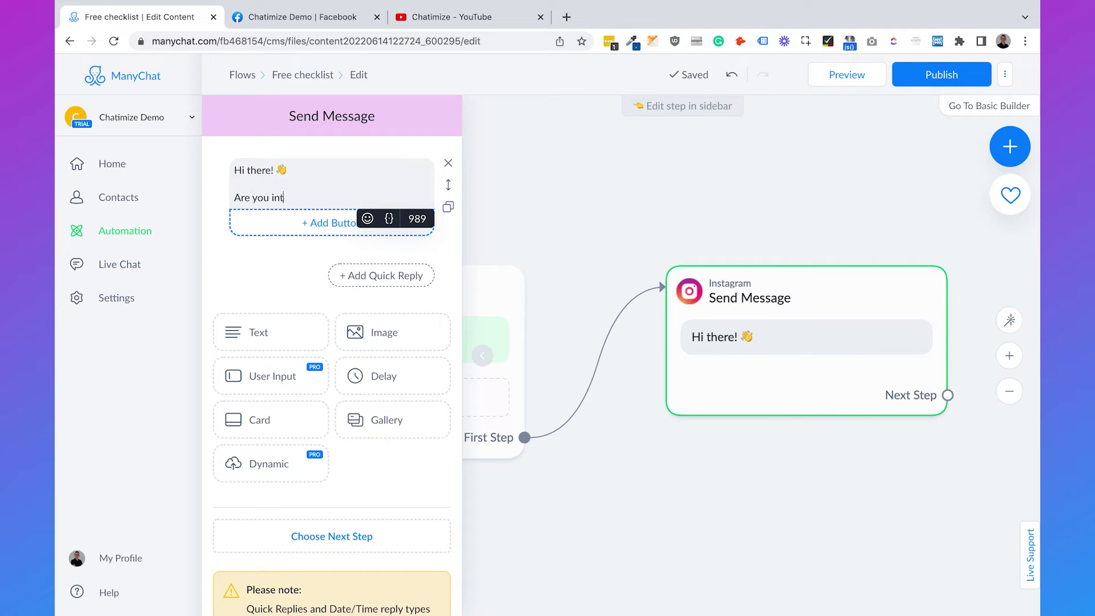
type("erested iny")
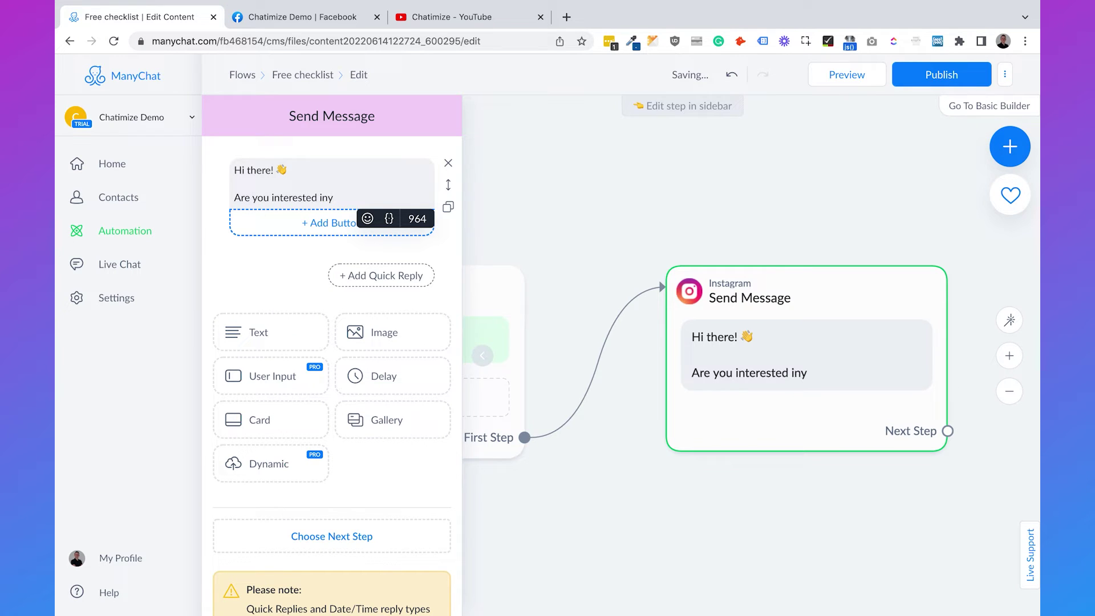
key("BackSpace")
type("my FREE checklist \"")
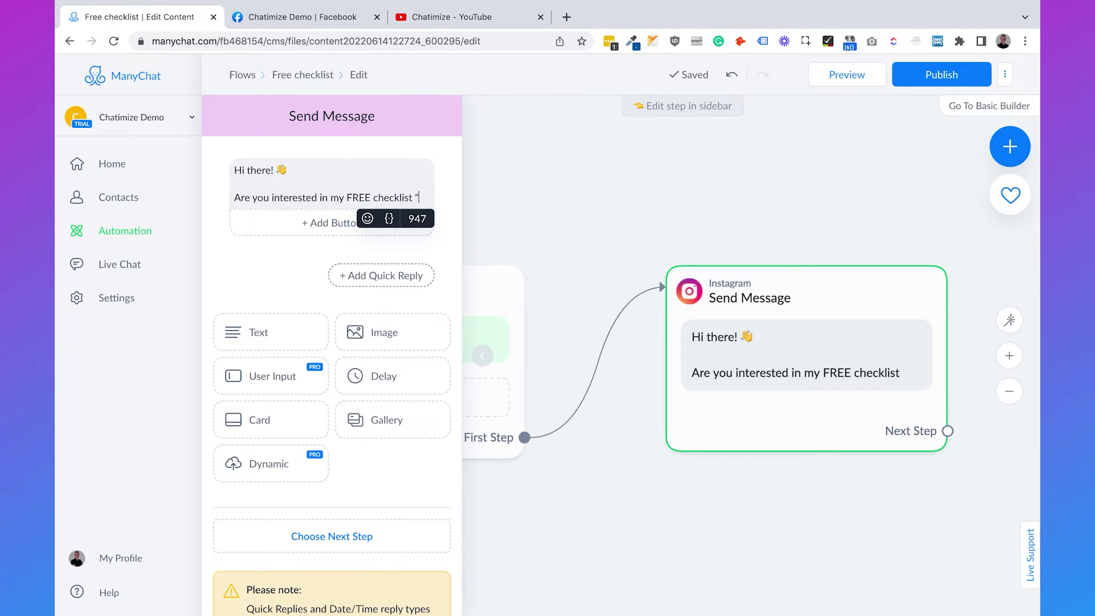
type("15 Tips before Pos")
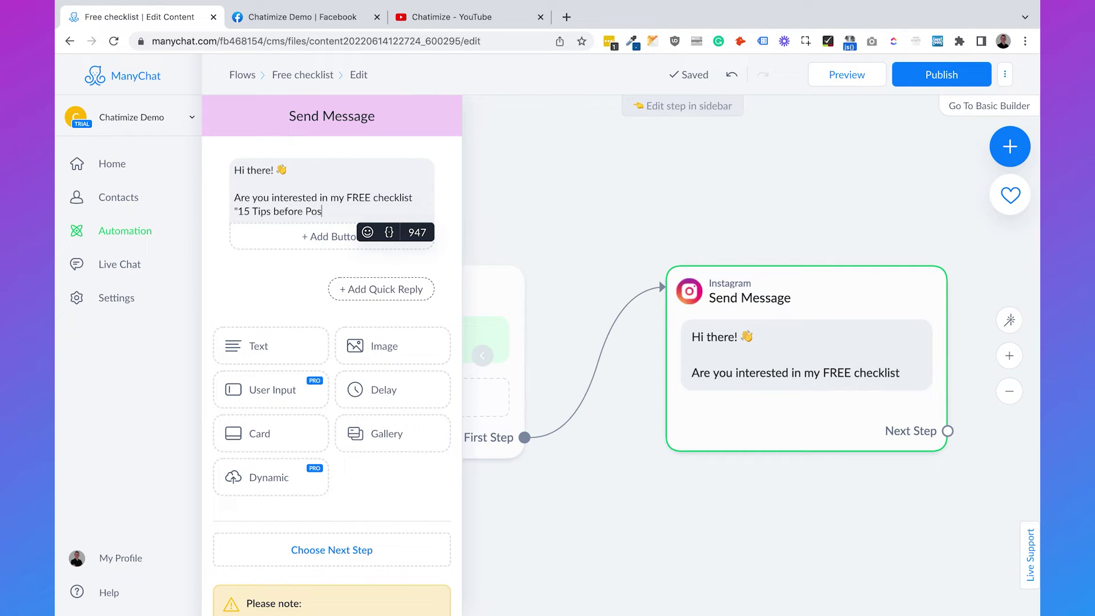
type("ting your First Instagram Reel")
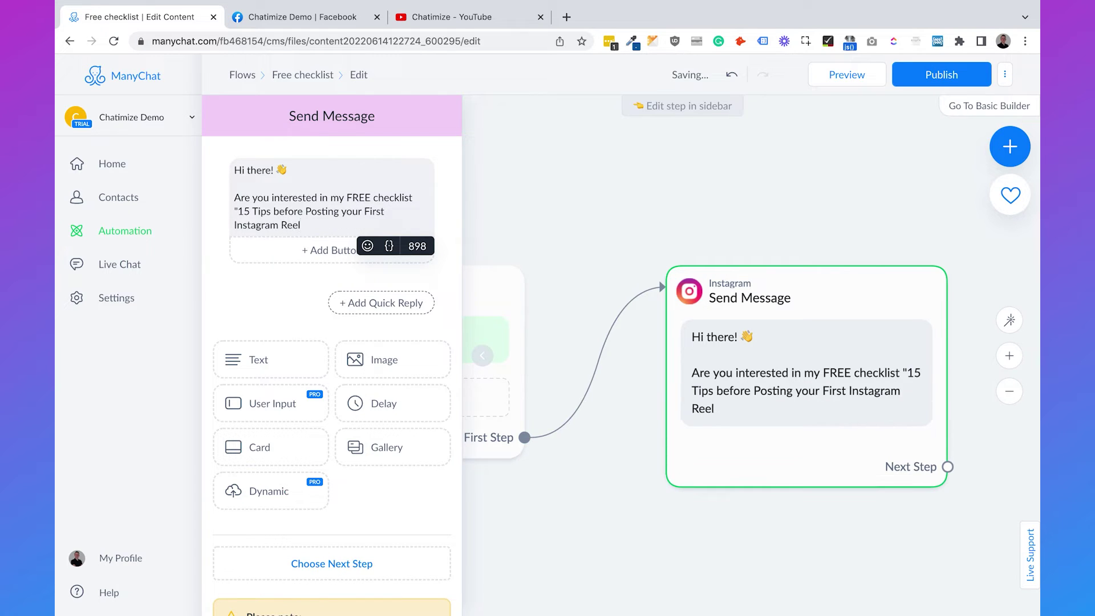
type("\"")
- Add a closing paragraph "Just click the button below to access it" with a pointing-down emoji to the checklist message
key("Return")
key("Return")
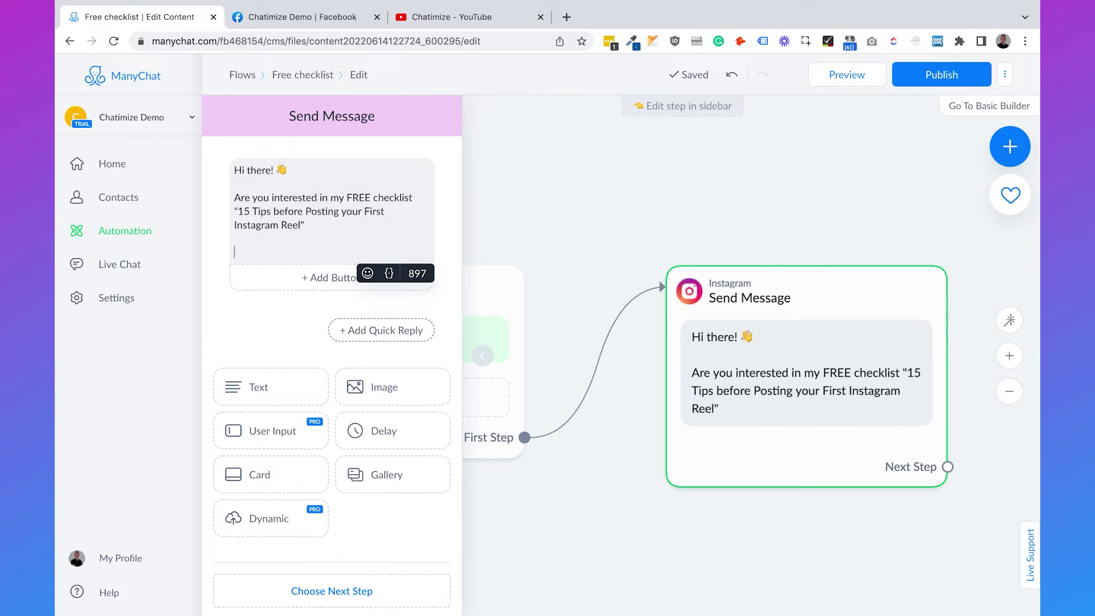
type("Just click the")
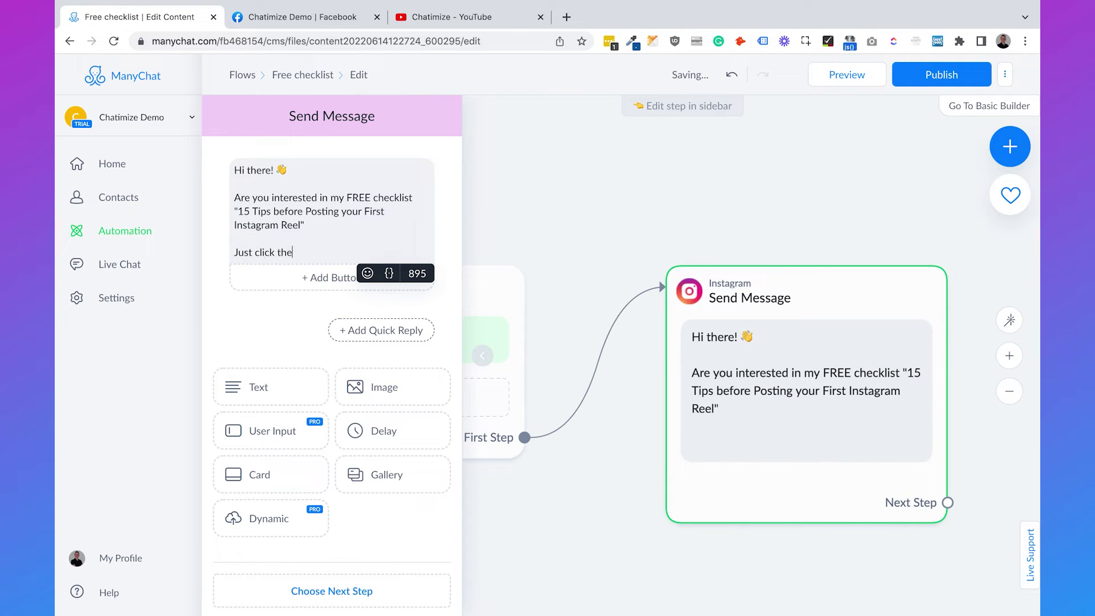
type(" button below to access it")
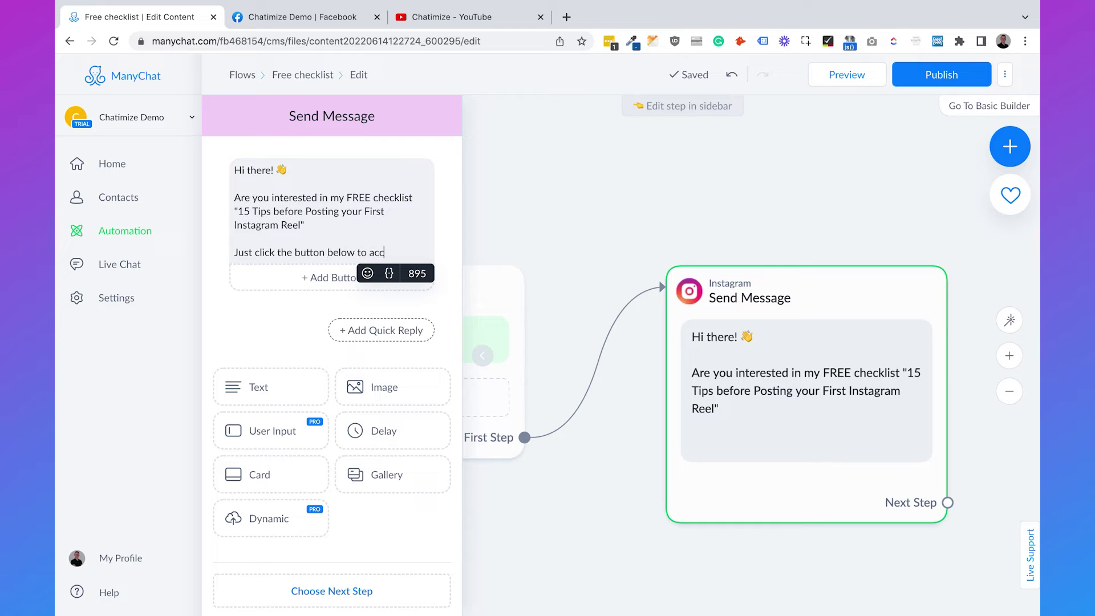
left_click(367, 273)
left_click(268, 380)
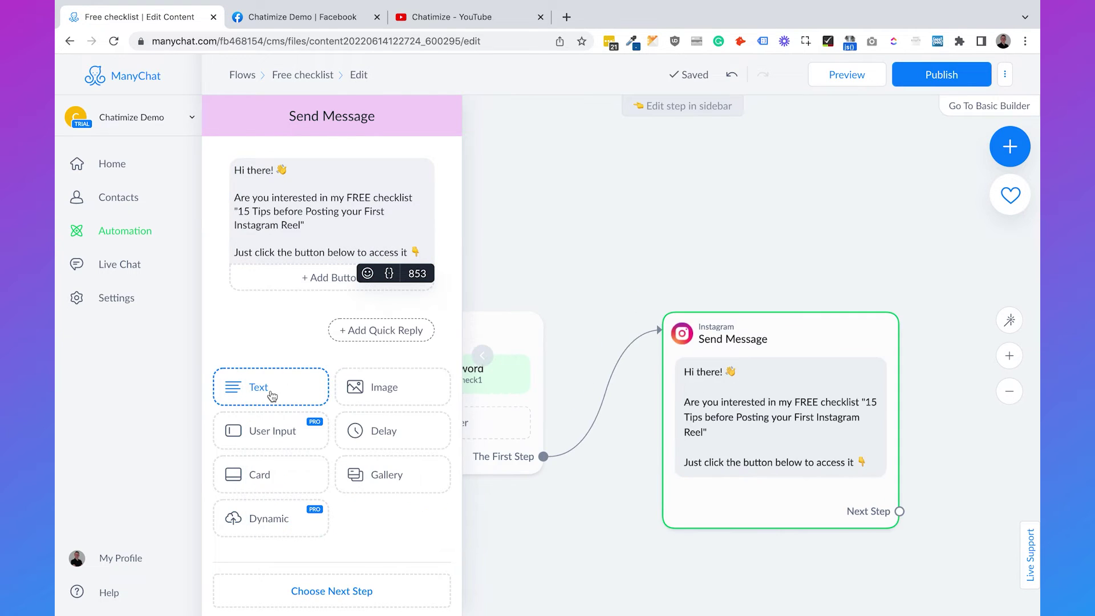
- Add a quick reply labelled with an envelope emoji and "Get Instant Access" to the checklist message
left_click(368, 331)
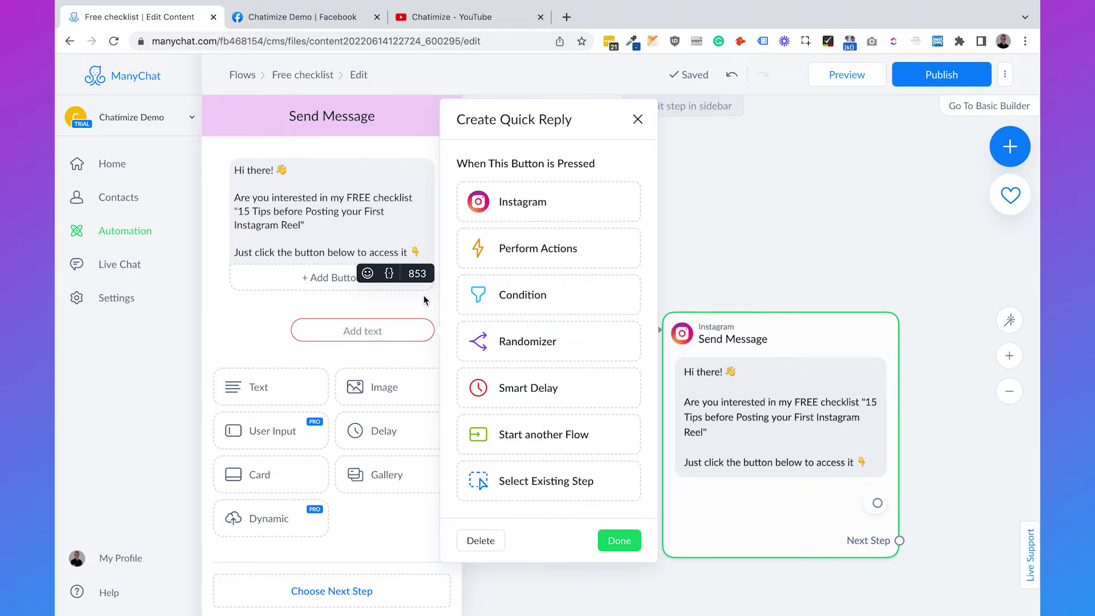
left_click(365, 334)
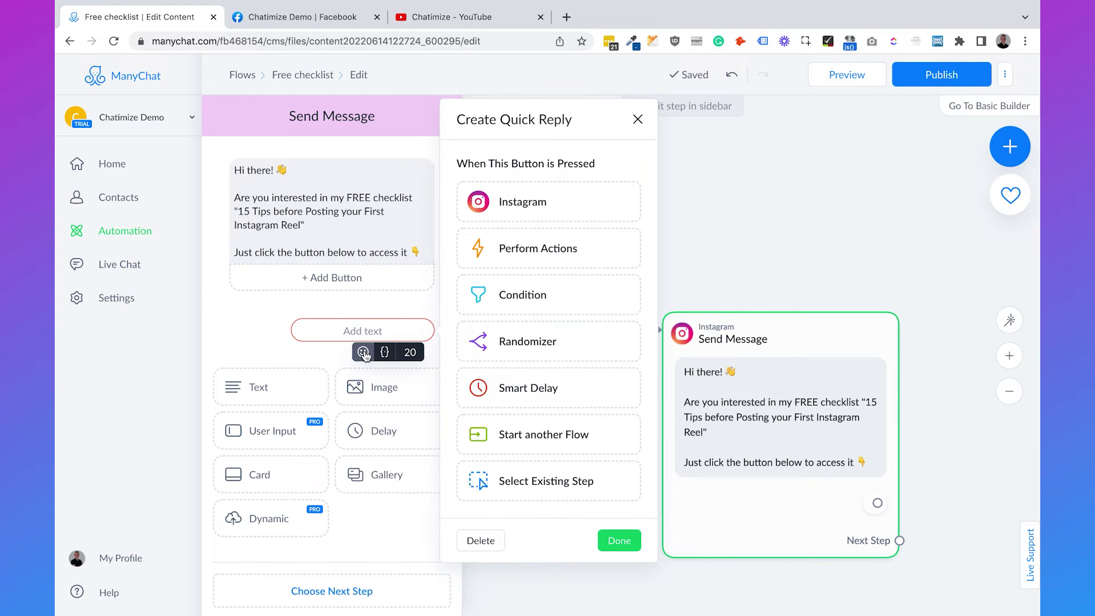
left_click(363, 351)
left_click(463, 460)
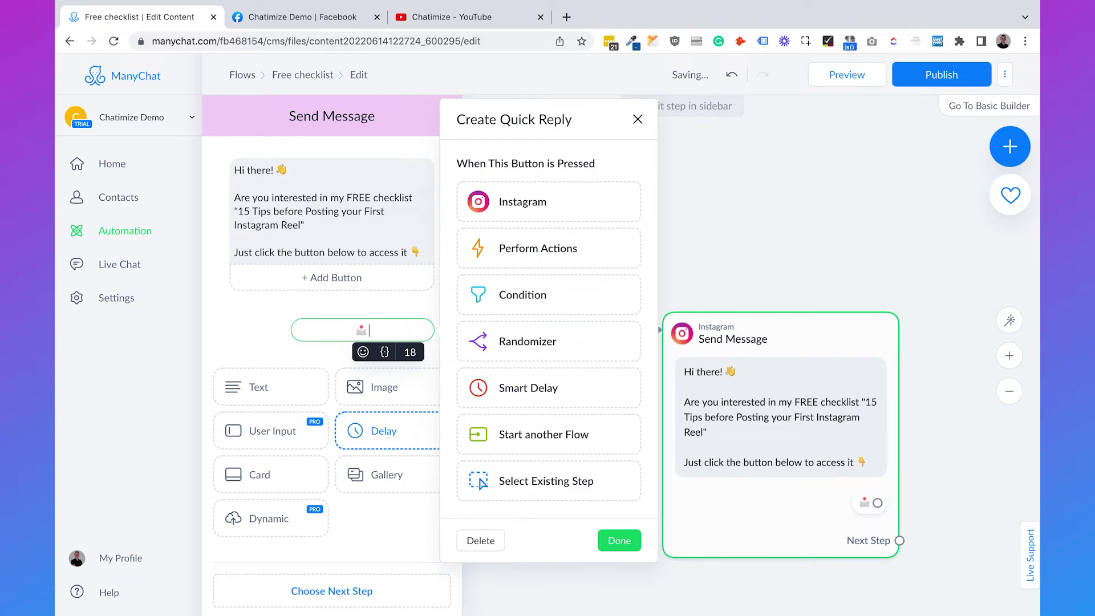
type("Get Instant")
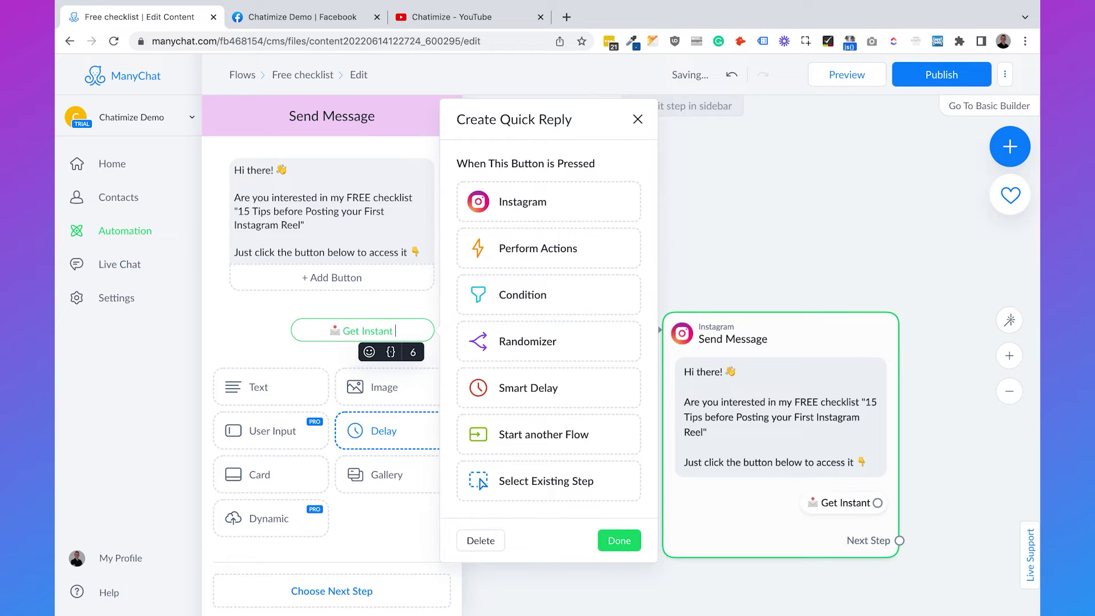
type(" Access")
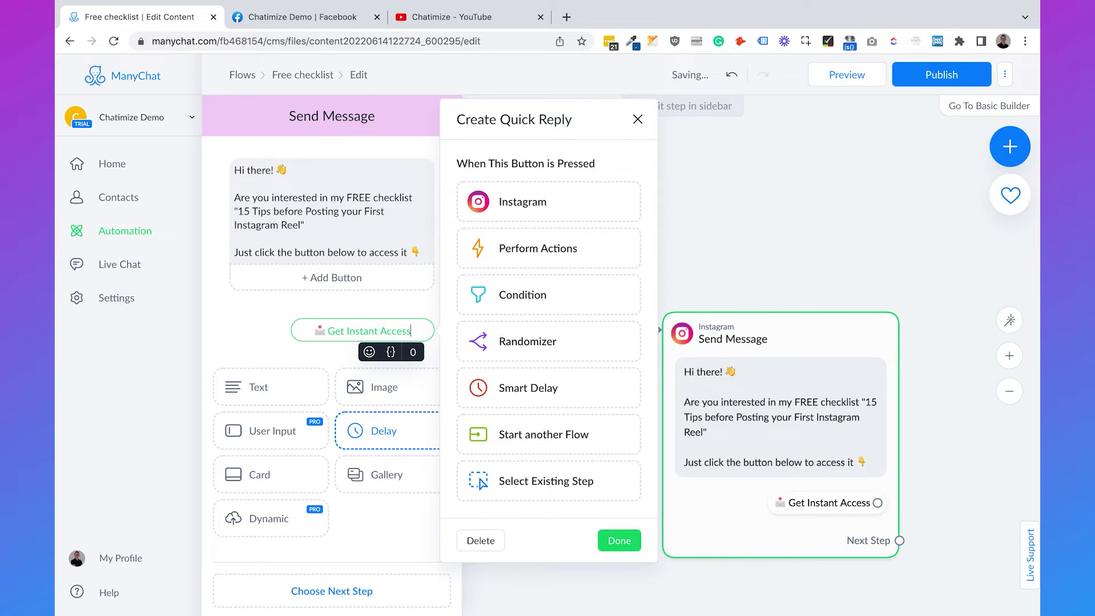
left_click(248, 309)
left_click(795, 221)
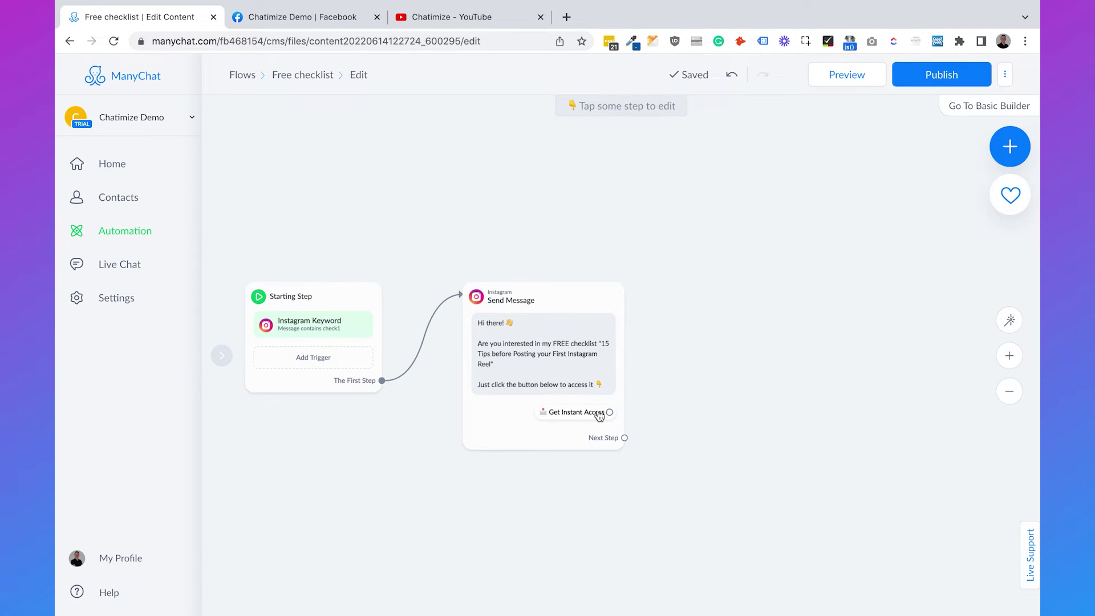
- Connect the "Get Instant Access" quick reply to a new Instagram Send Message step
left_click(610, 411)
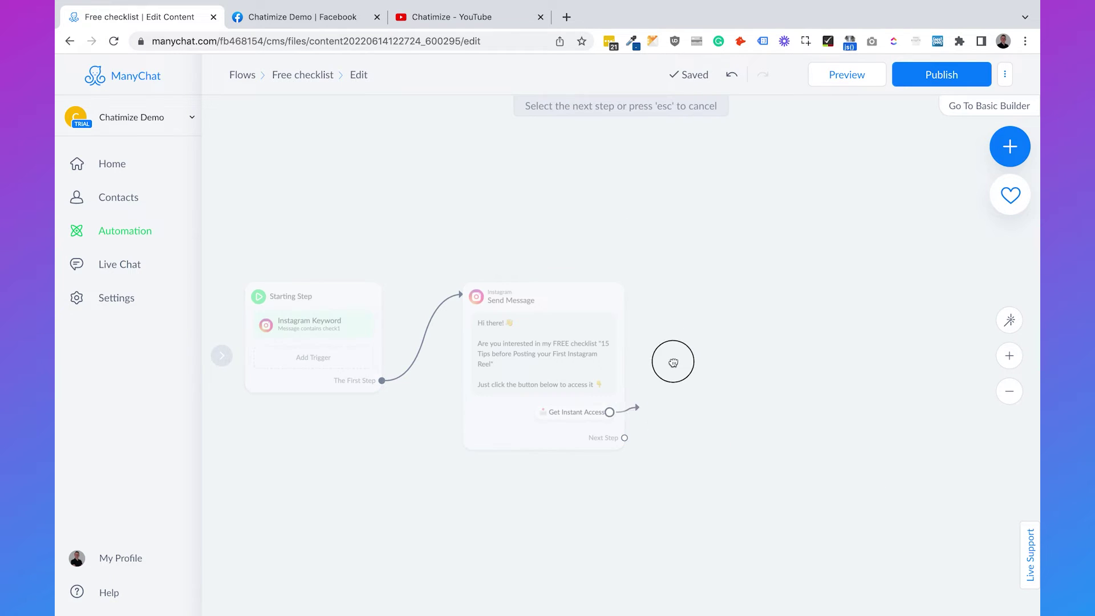
left_click(683, 291)
left_click(716, 292)
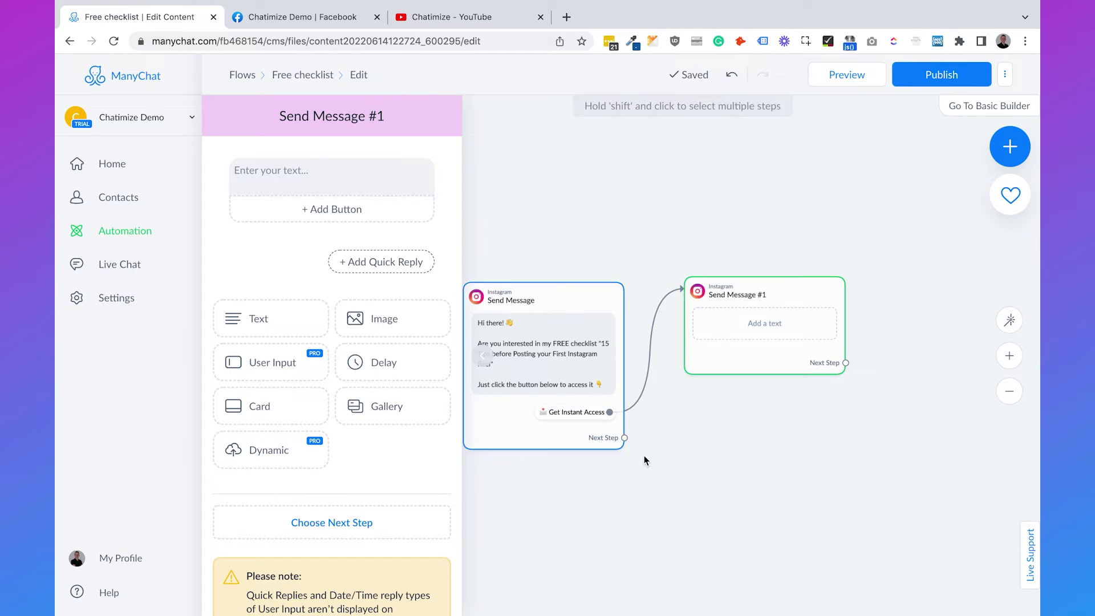
- Add a User Input block to the new message and remove its empty text block
left_click(287, 362)
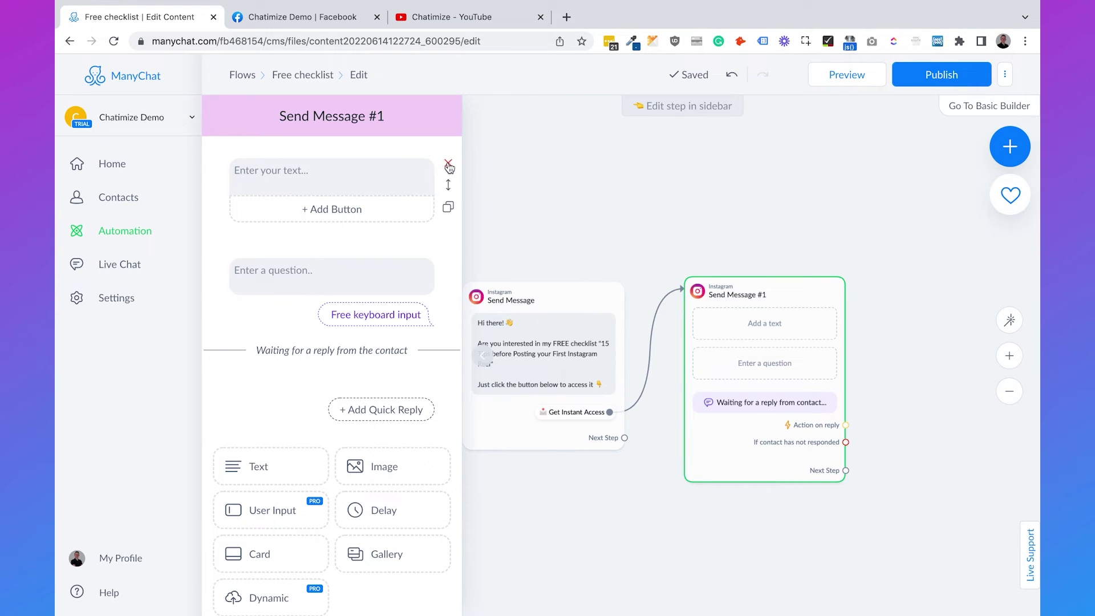
left_click(448, 166)
- Enter the User Input question "Allright, all you need to do is fill in your email address and I will send it to you immediately!"
left_click(356, 185)
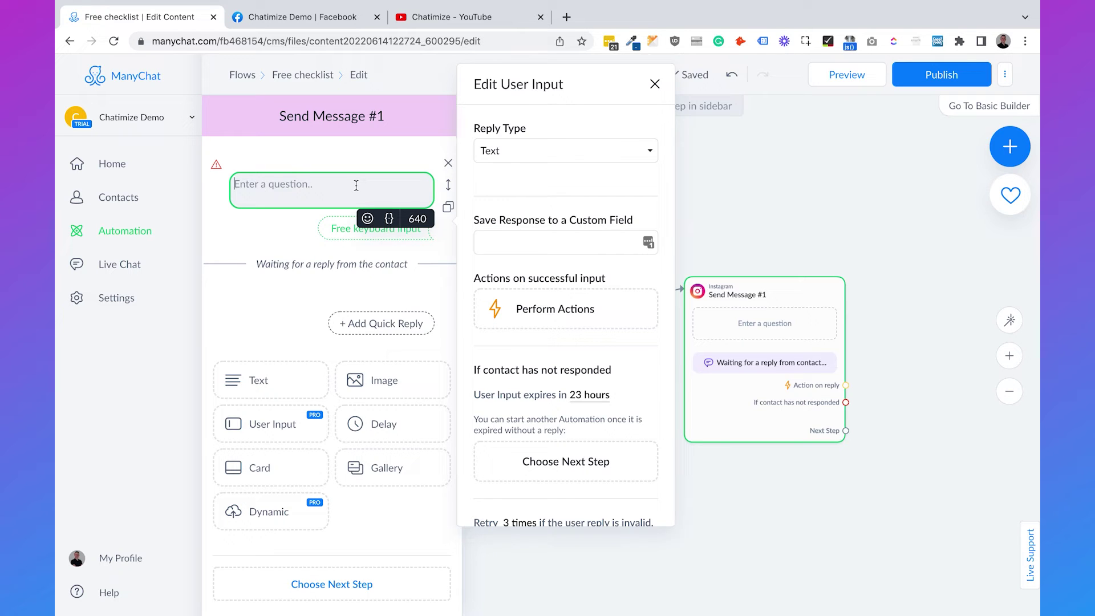
type("Allright, all you need to")
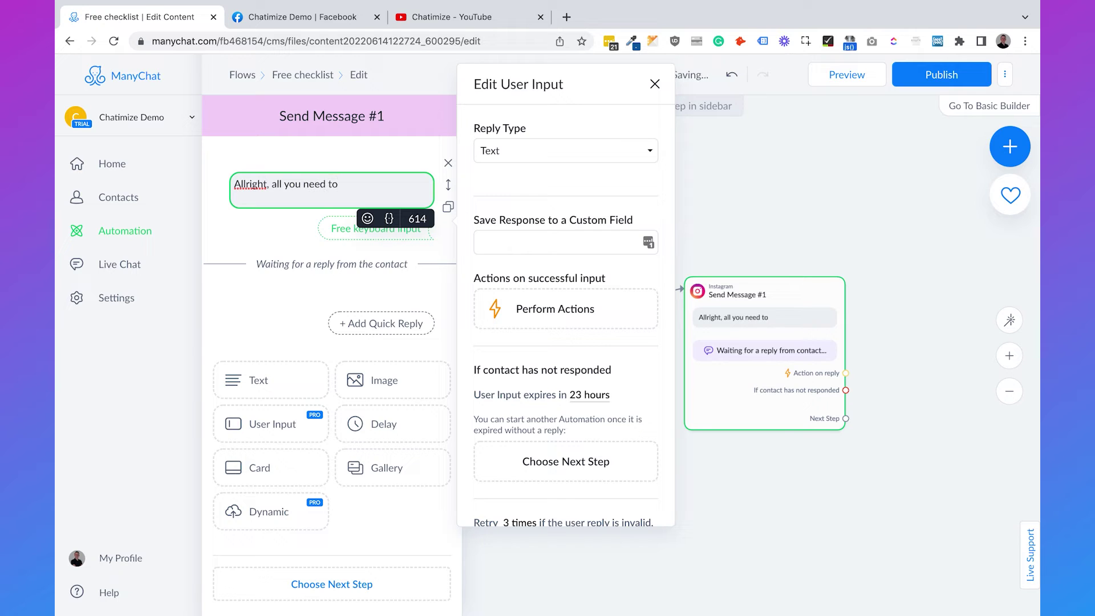
type(" do is fill in your em")
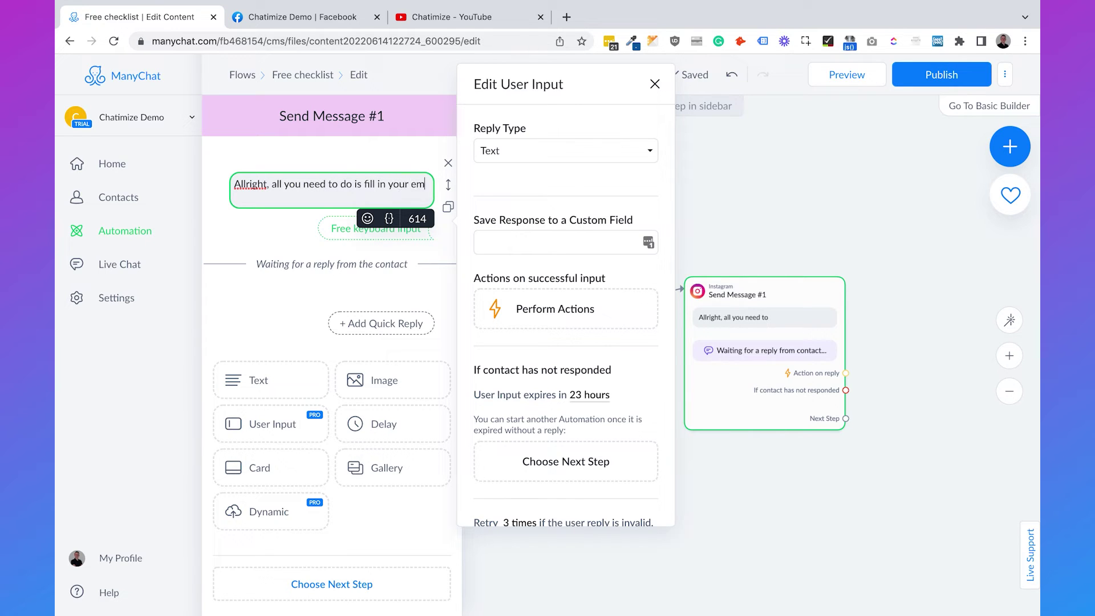
type("aill")
key("BackSpace")
type("addr")
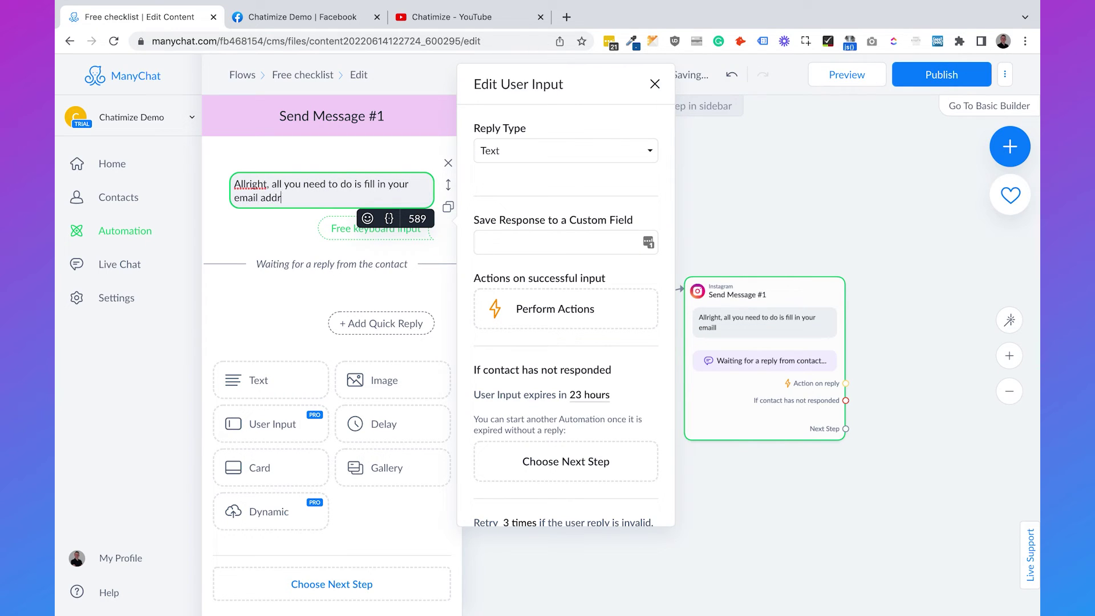
type("ess and I will send it to you i")
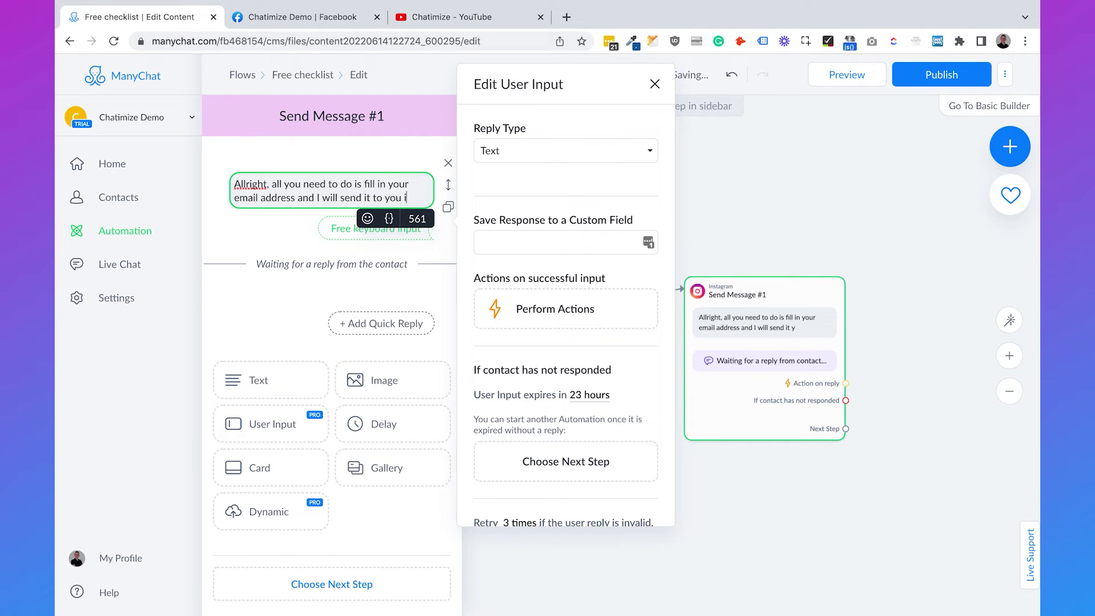
type("mmediately!")
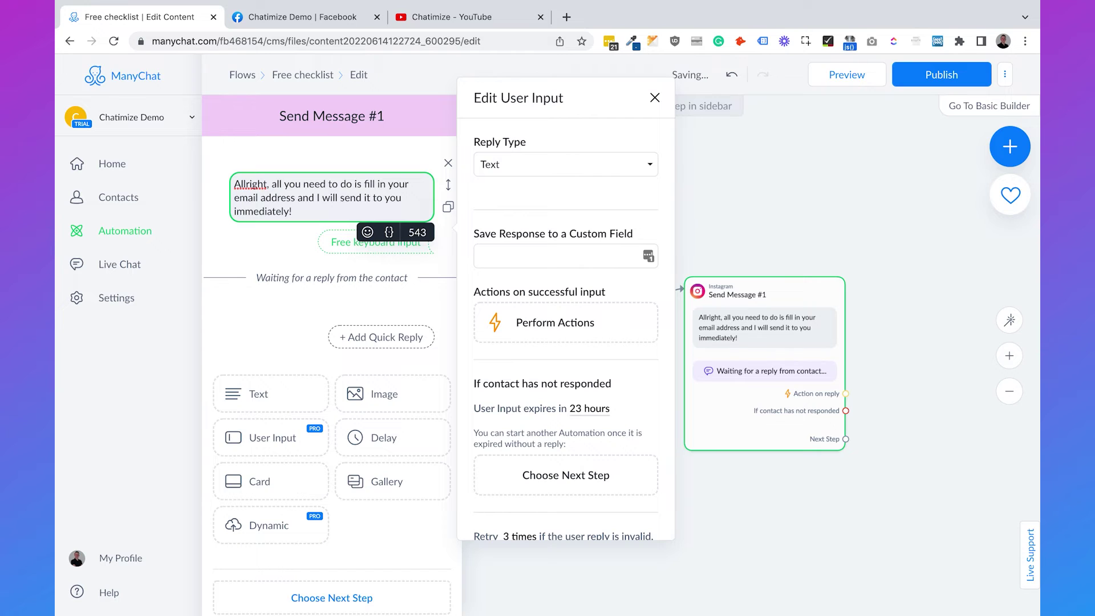
- Add a second paragraph "Just fill in your email address below" with a pointing-down emoji to the User Input question
key("Return")
key("Return")
type("Just fill in your")
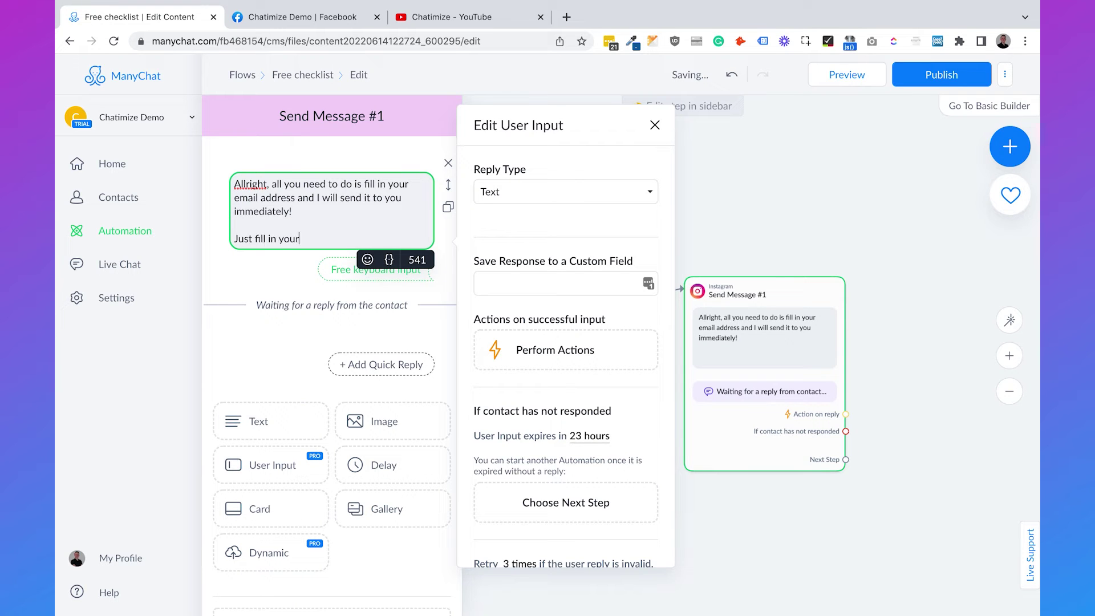
type(" email address bel")
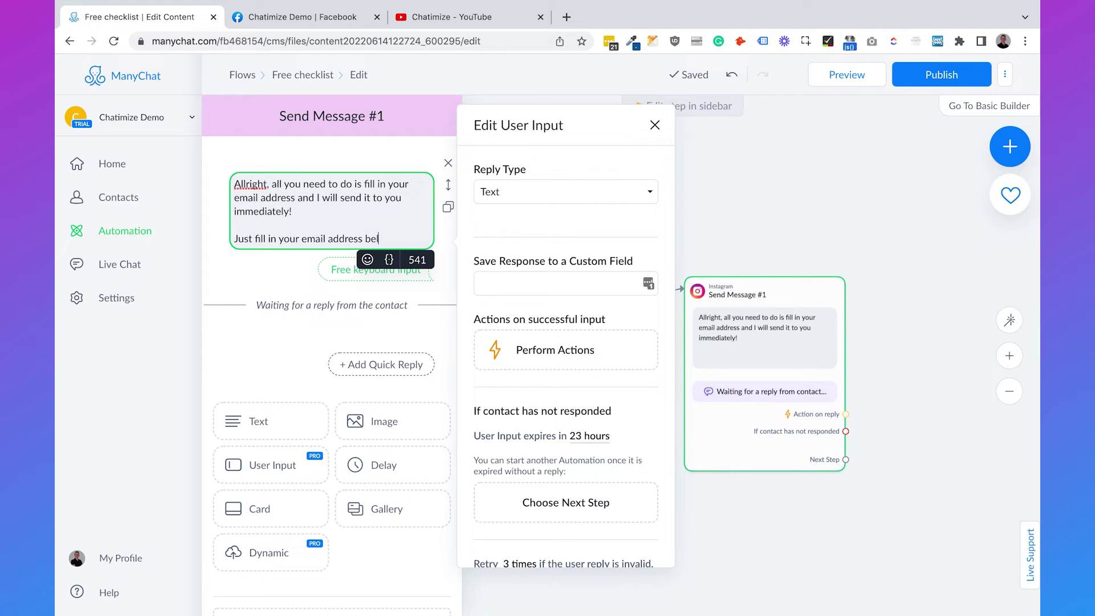
type("ow")
left_click(367, 259)
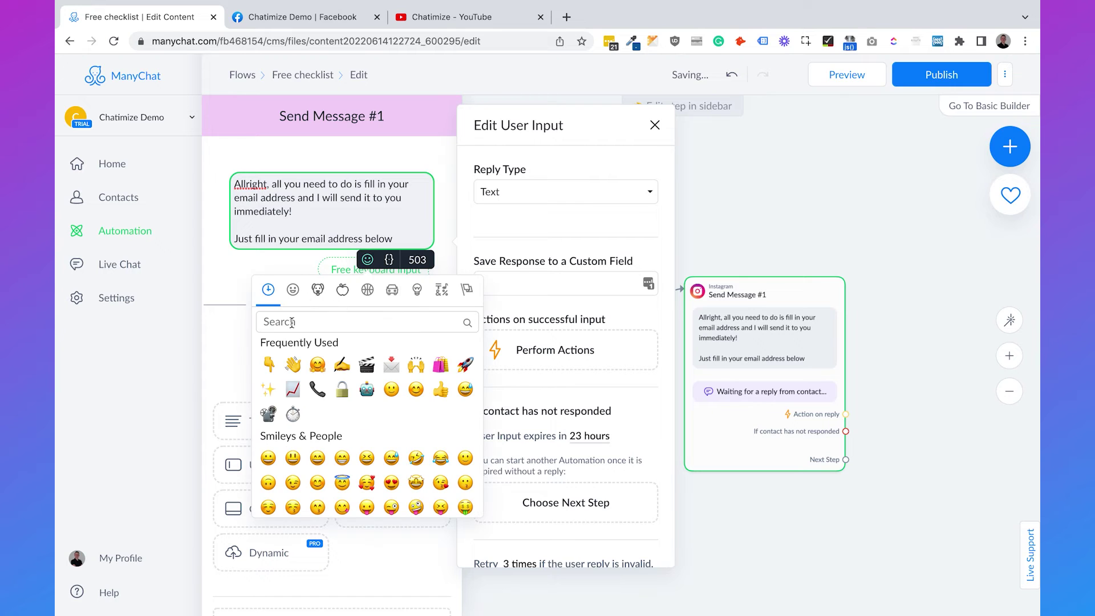
left_click(268, 364)
- Set the User Input's reply type to Email
left_click(567, 135)
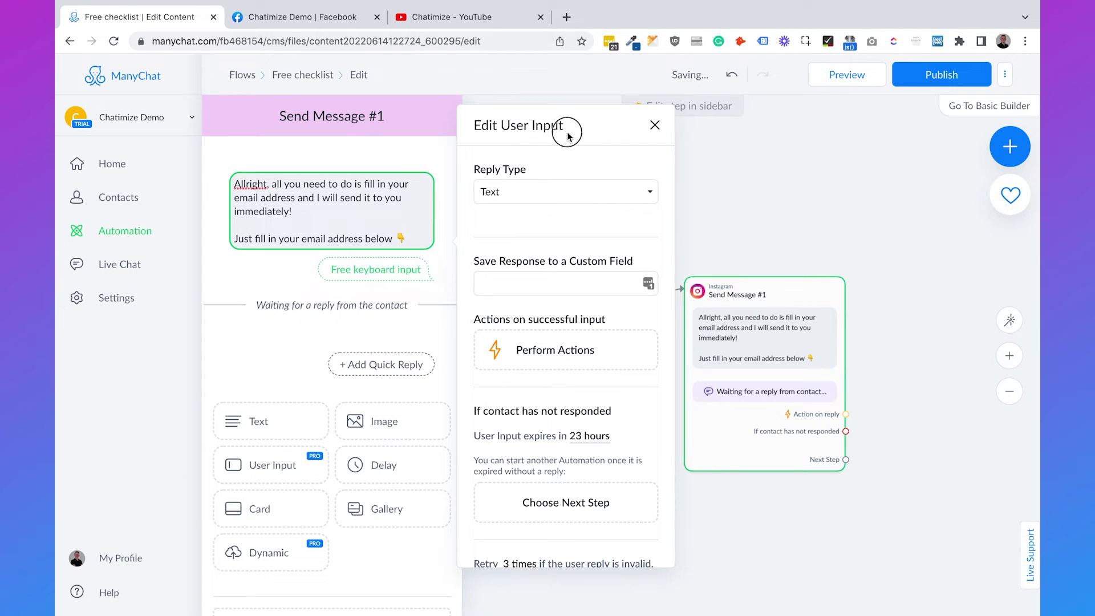
left_click(501, 191)
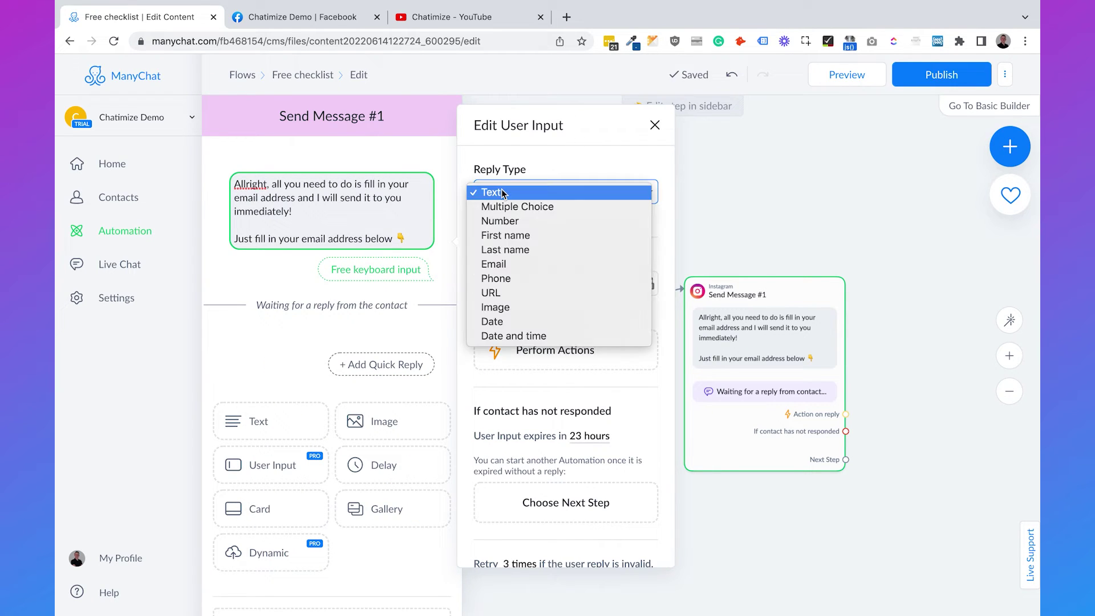
left_click(504, 263)
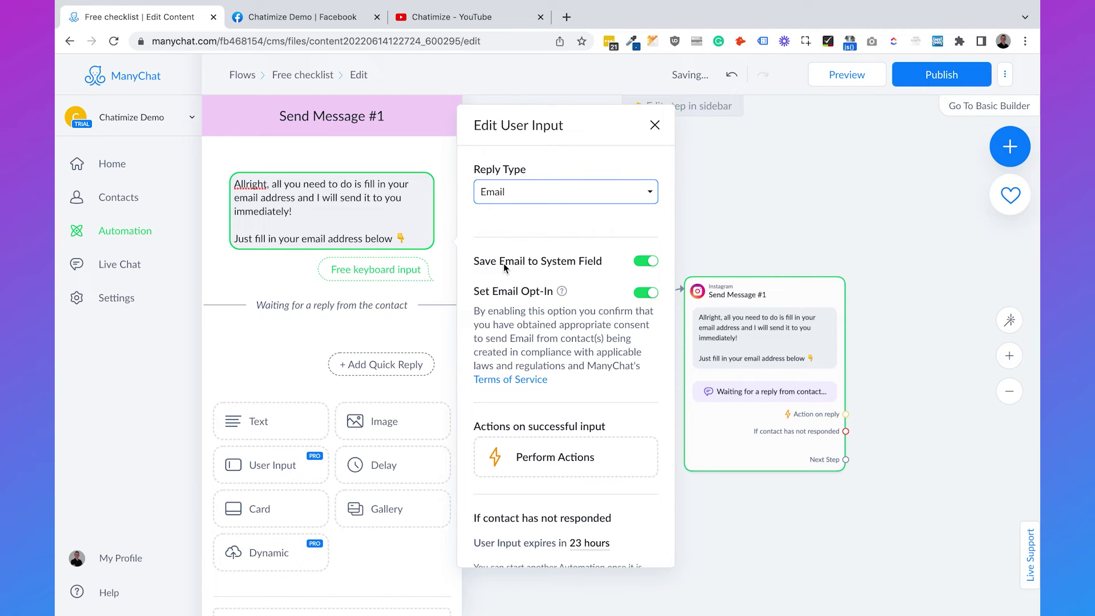
- Replace the incorrect-answer retry message with "That doesn't look like an email address, could you fill in a correct one?"
scroll(504, 267, "down", 5)
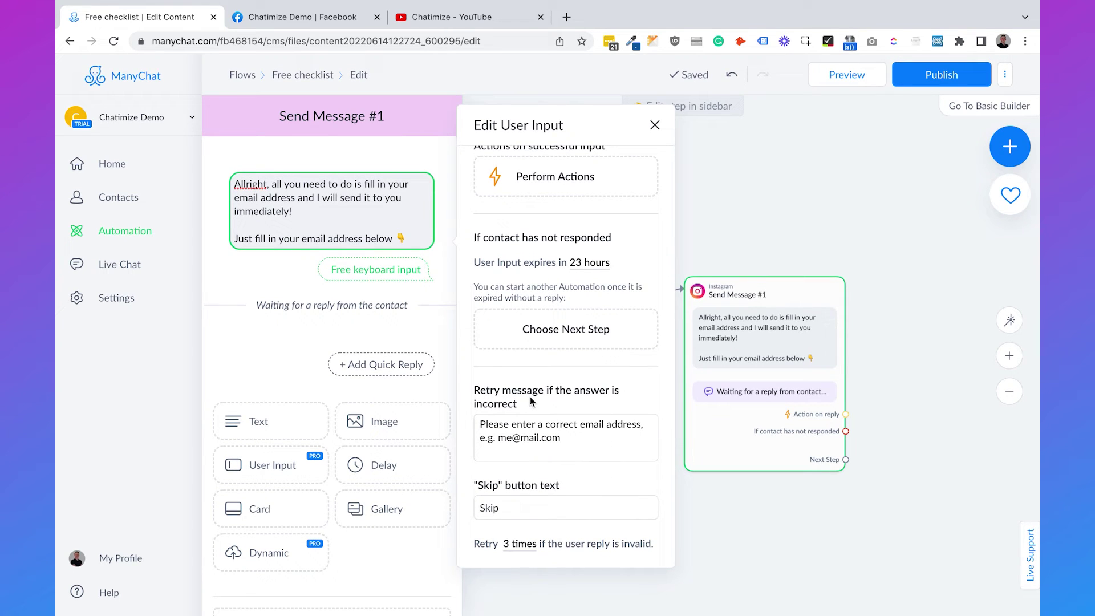
triple_click(595, 440)
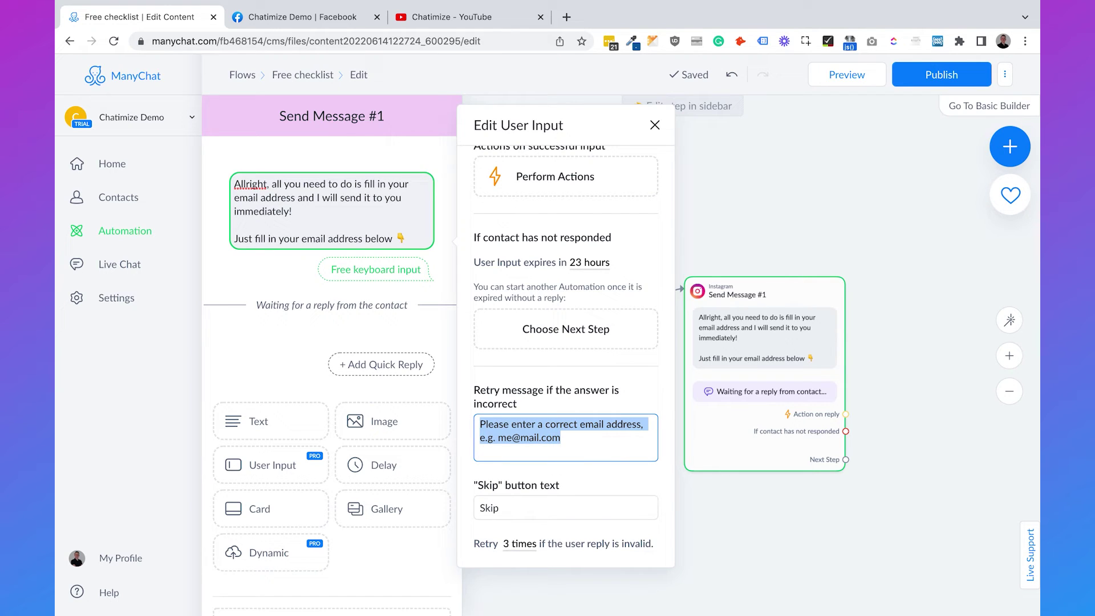
type("That doesn't loo")
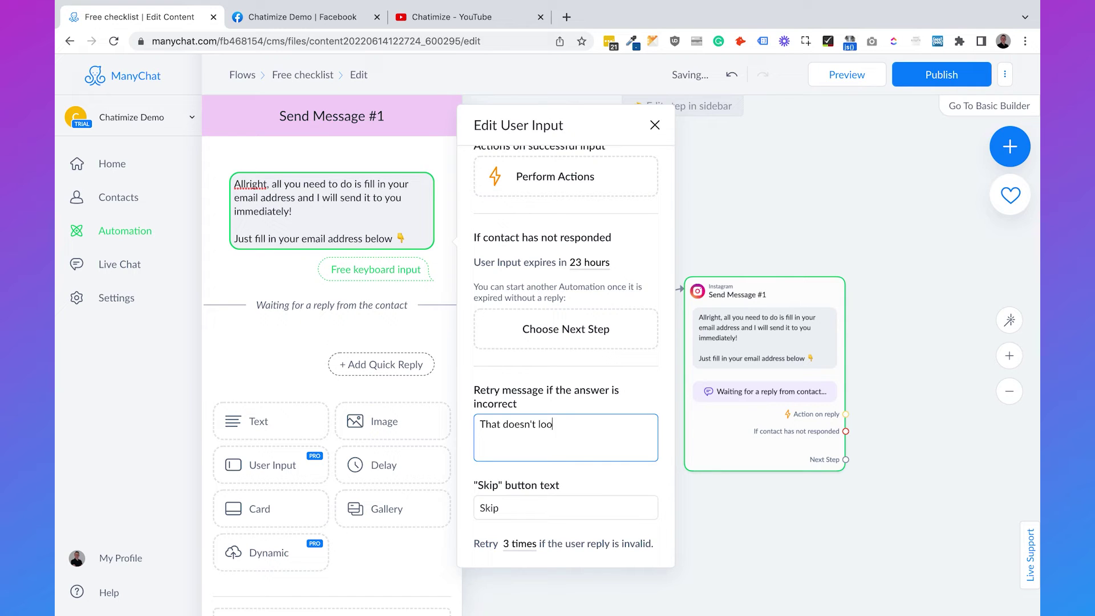
type("k like an email address, could")
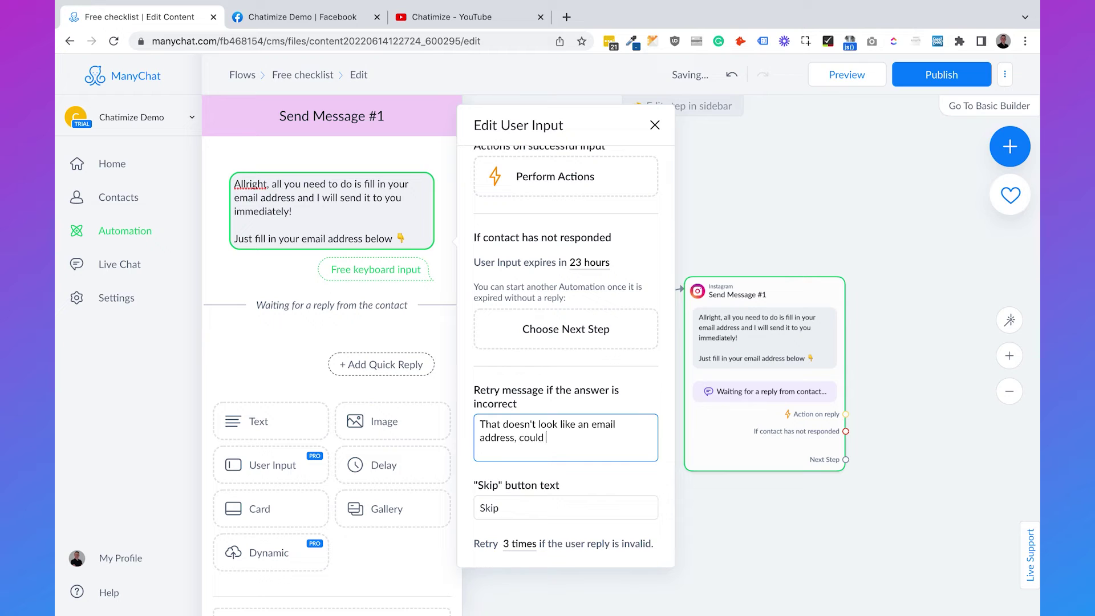
type(" you fill in a correct one?")
- Remove the Skip button text from the email question's User Input settings and close them
double_click(540, 514)
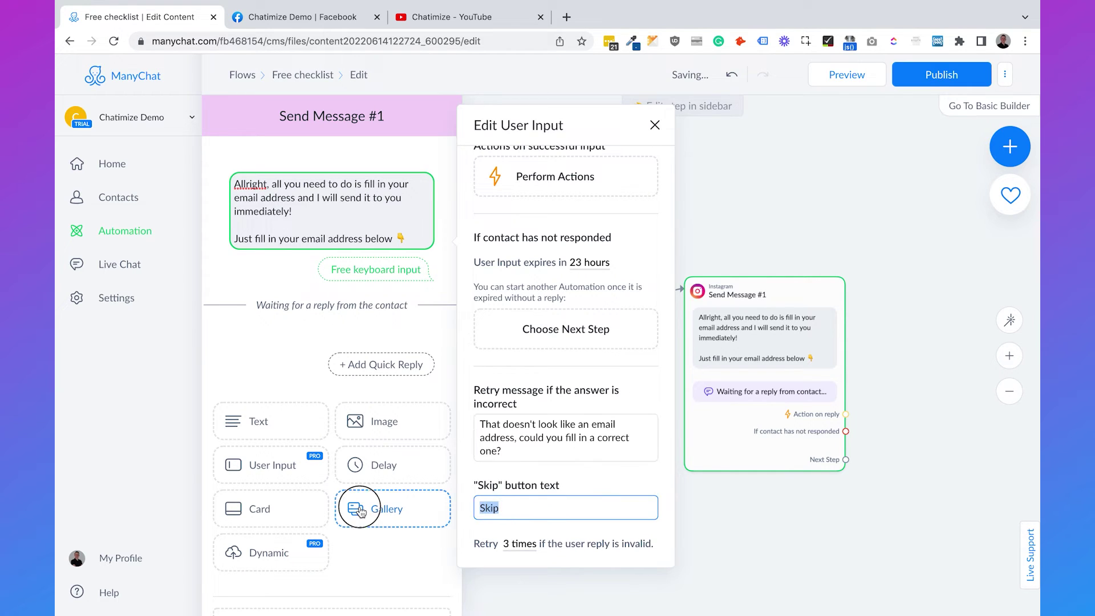
key("BackSpace")
left_click(536, 475)
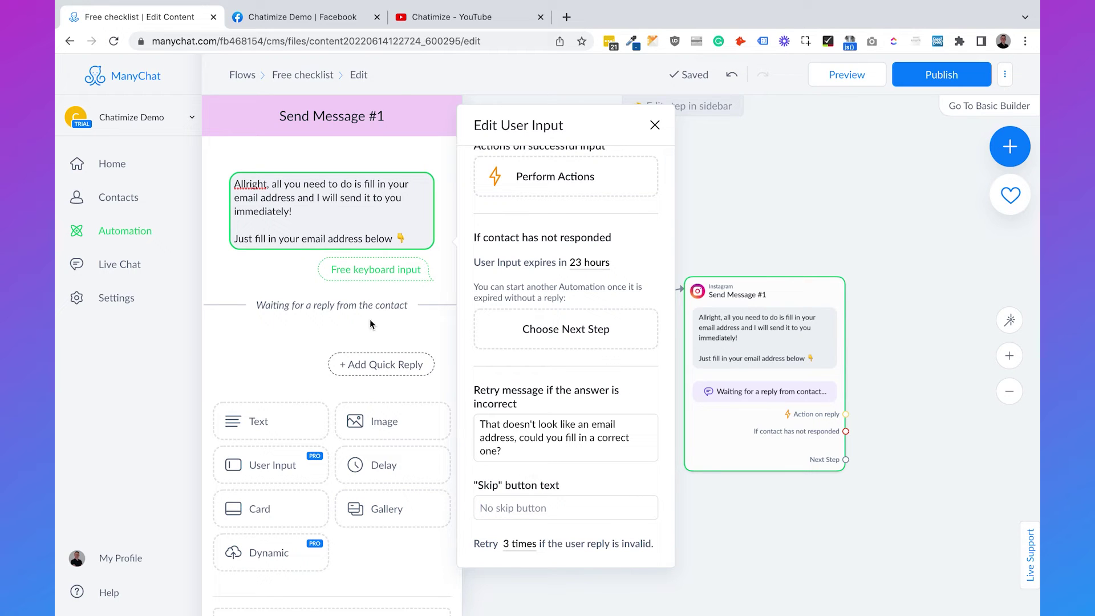
left_click(792, 215)
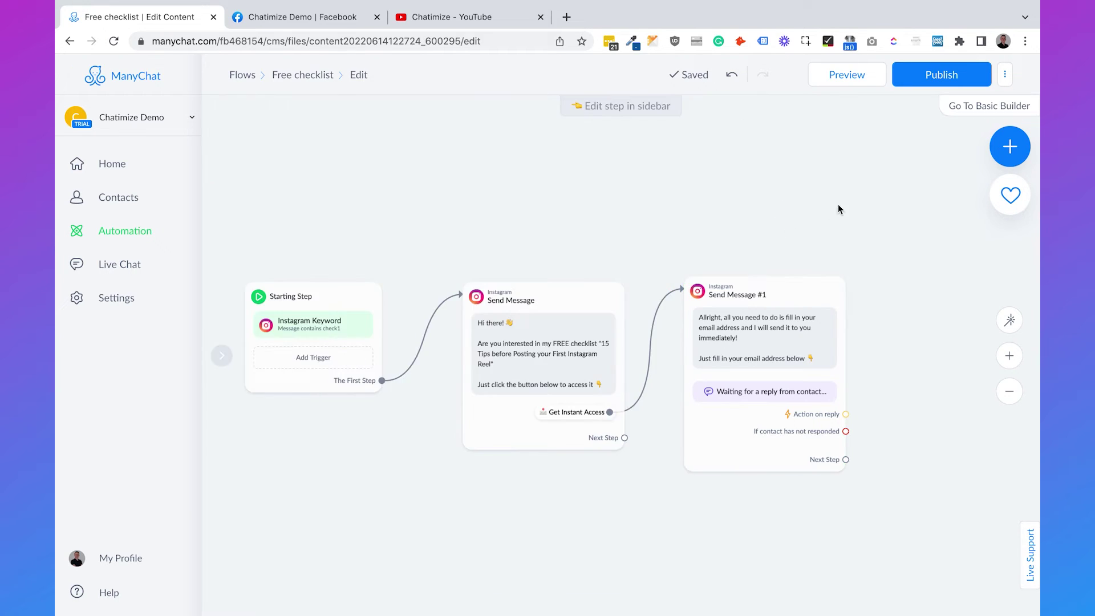
- Add an Instagram message as the next step after the email question, starting with "Thank you so much!"
left_click_drag(837, 204, 583, 207)
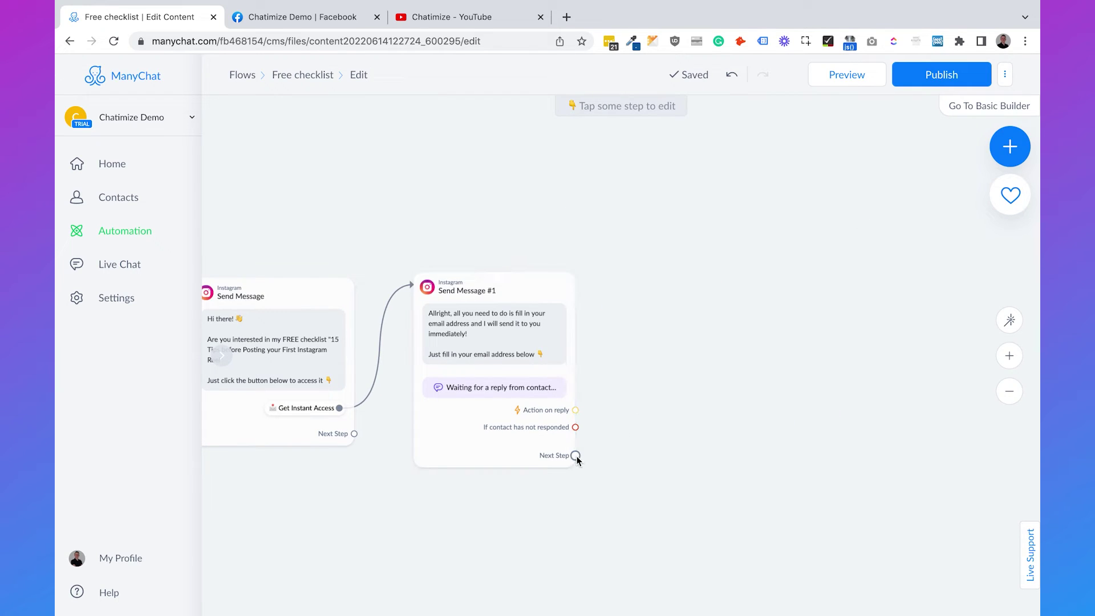
left_click_drag(575, 455, 650, 299)
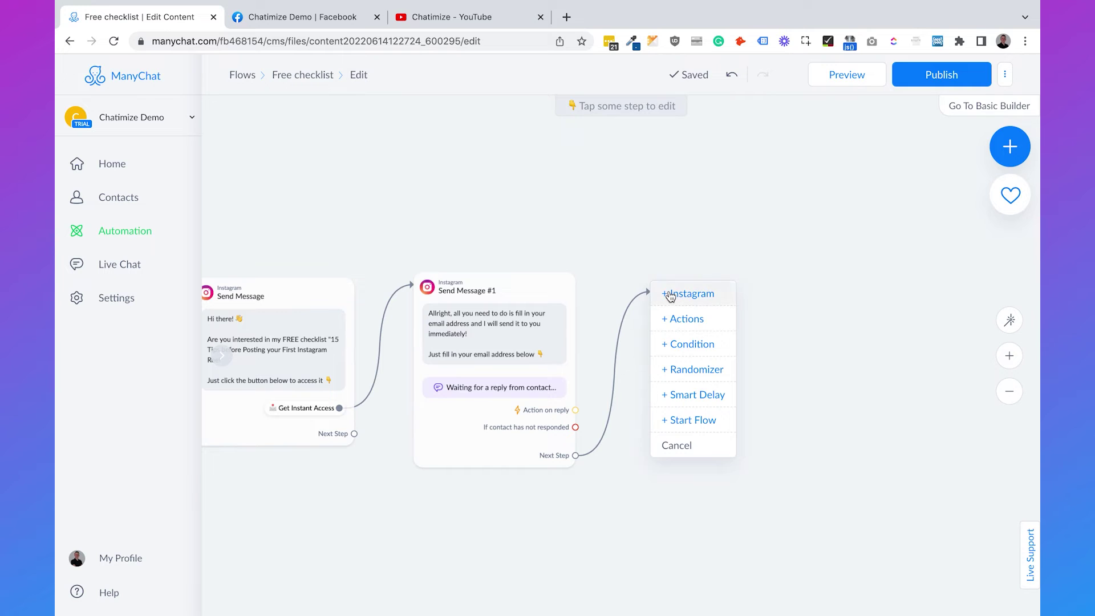
left_click(668, 292)
type("Th")
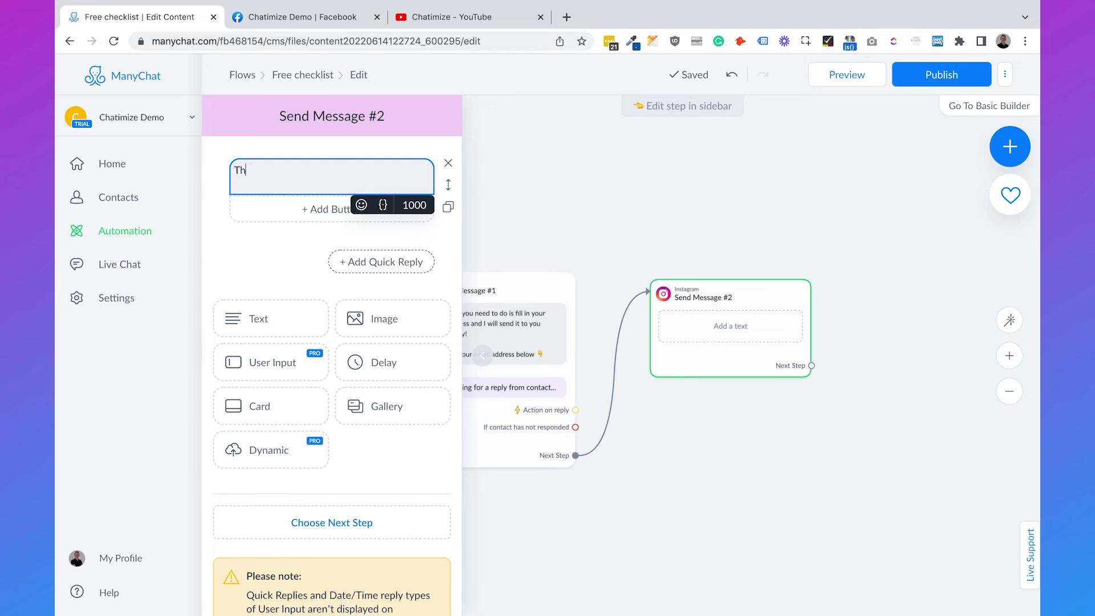
type("ank you so much!")
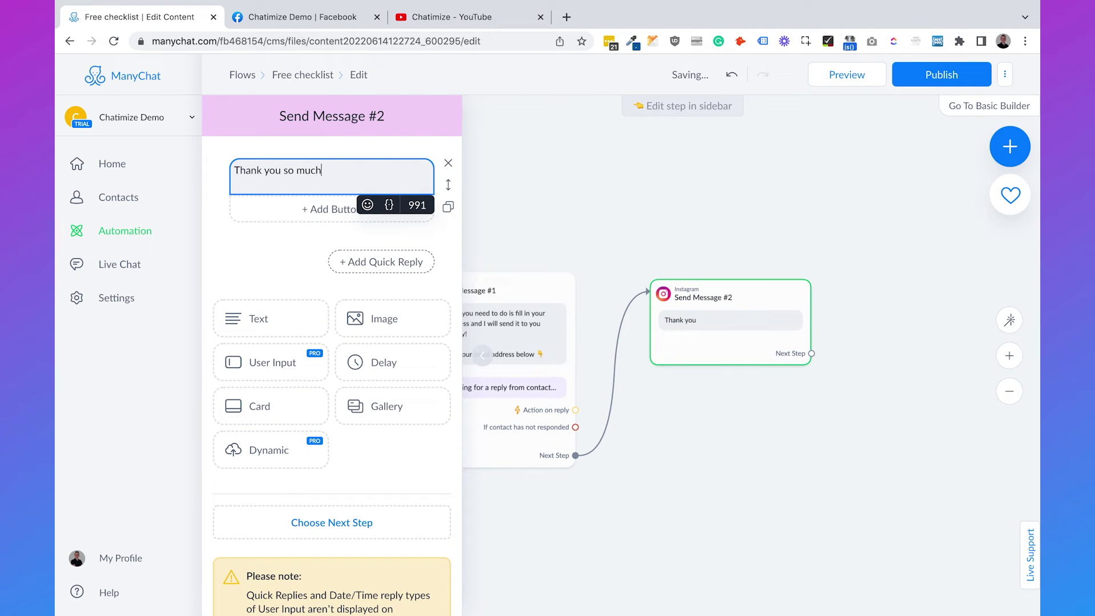
- Add a second paragraph "Just click the button below to access my checklist" with a pointing-down emoji to the thank-you message
key("Return")
key("Return")
type("Just clic")
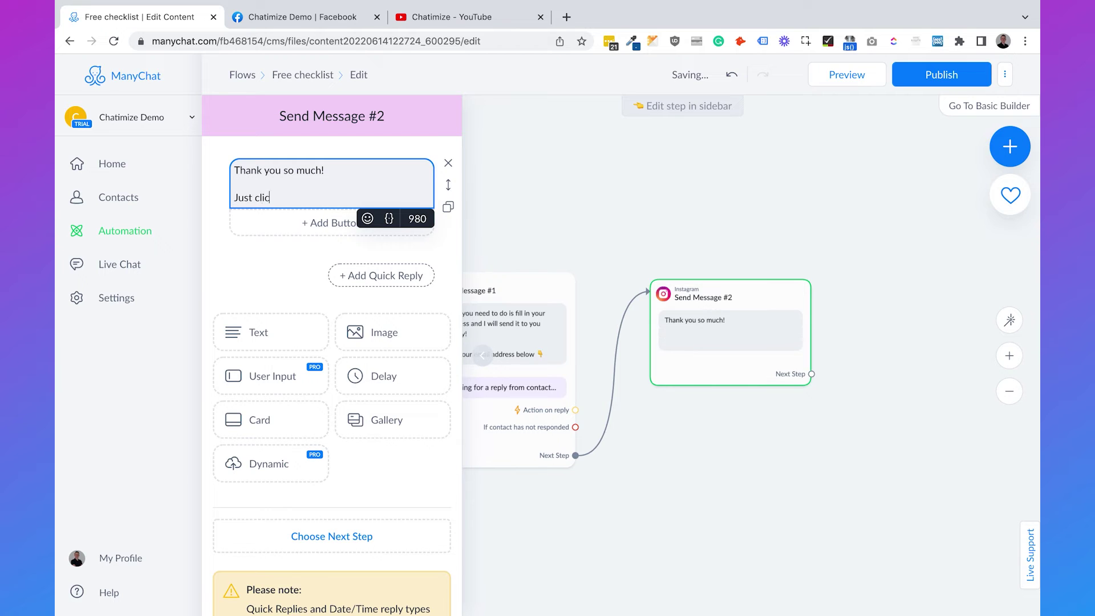
type("k the button below ")
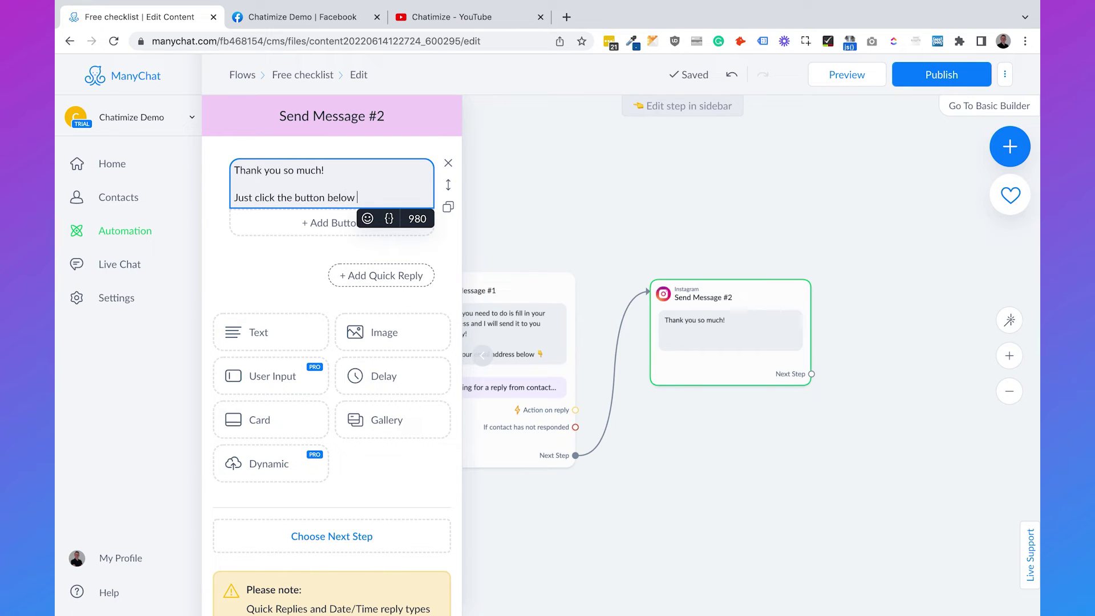
type("to access my checklist")
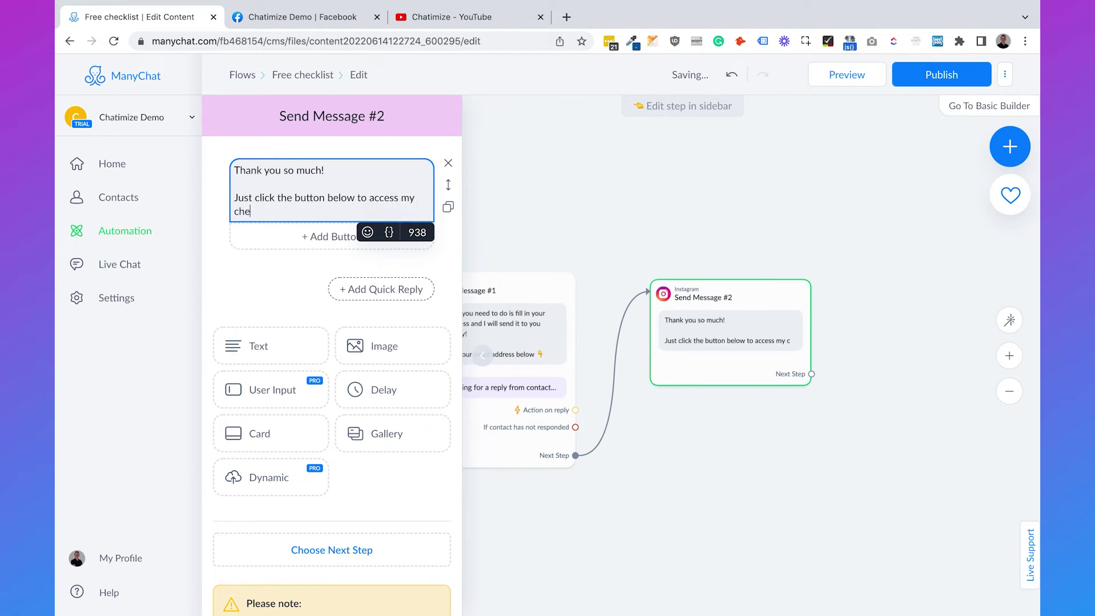
left_click(368, 232)
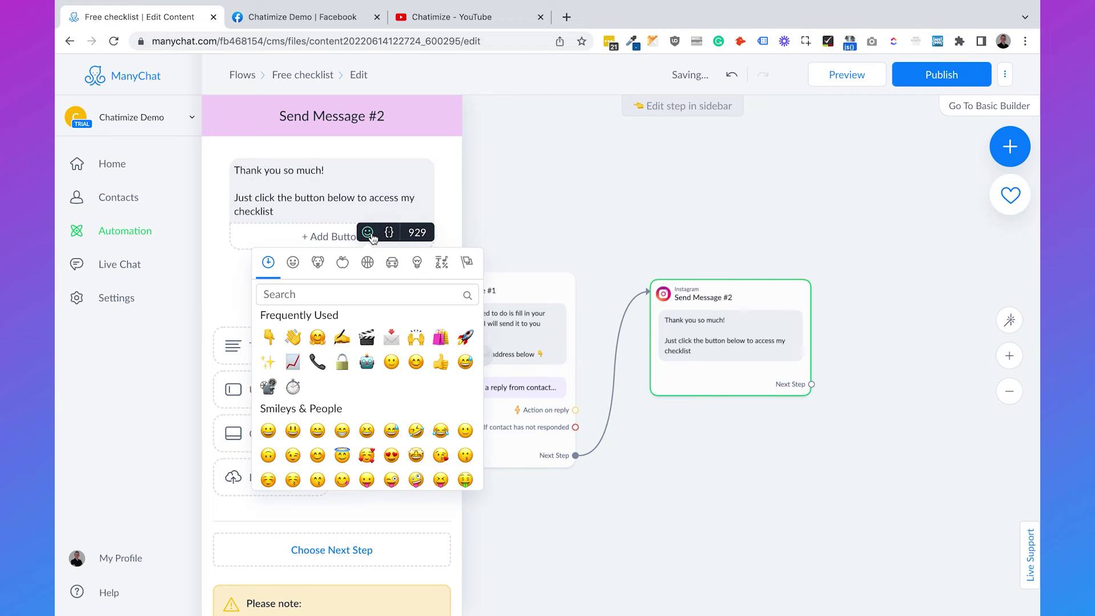
left_click(268, 337)
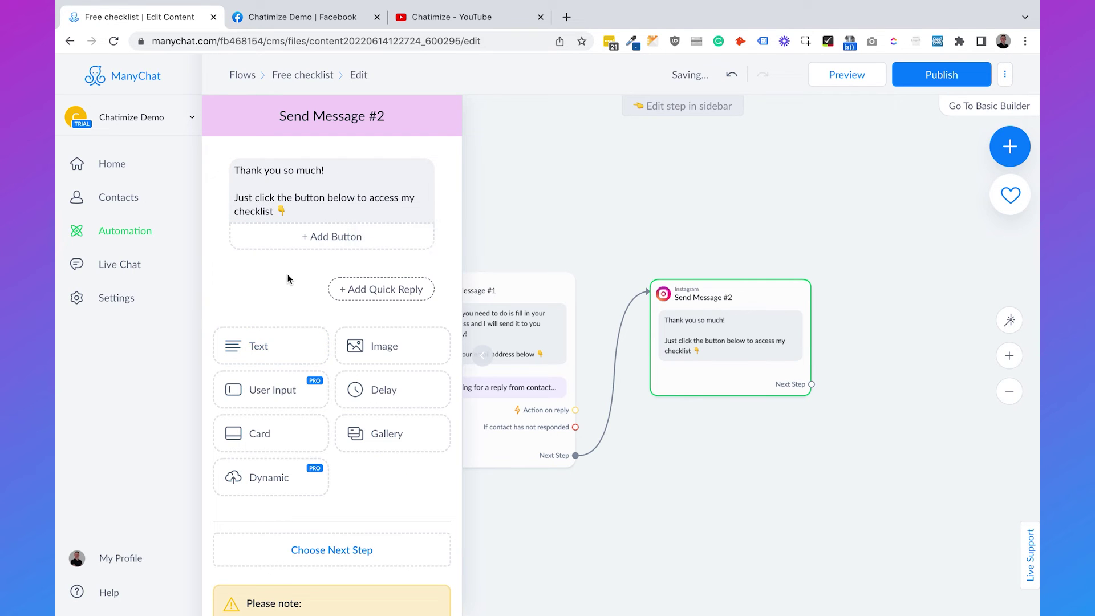
left_click(323, 241)
left_click(517, 253)
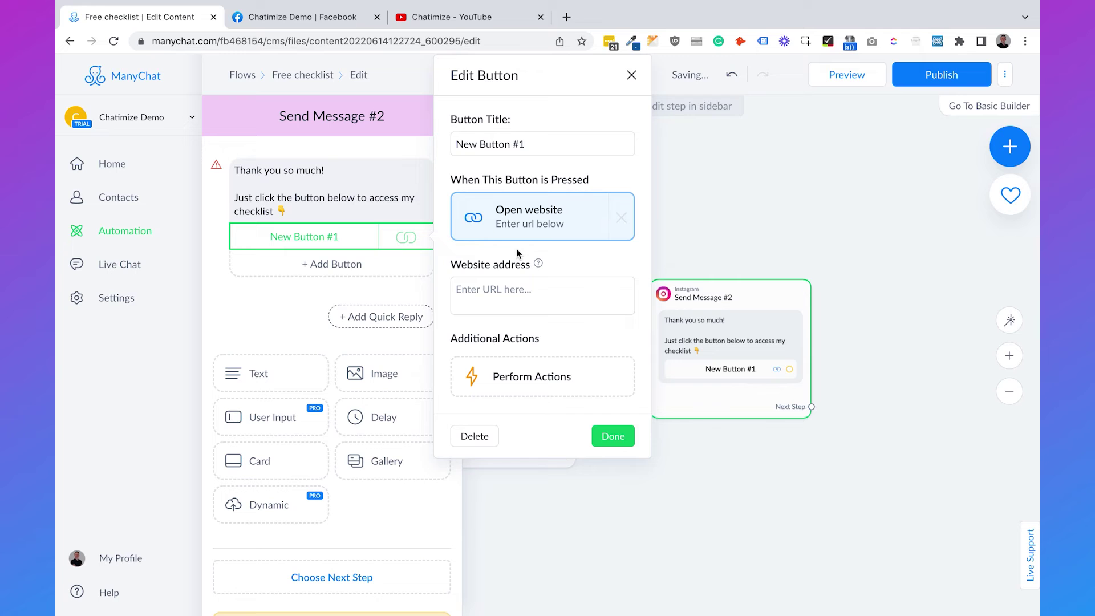
left_click(517, 293)
type("https://chatimize.com")
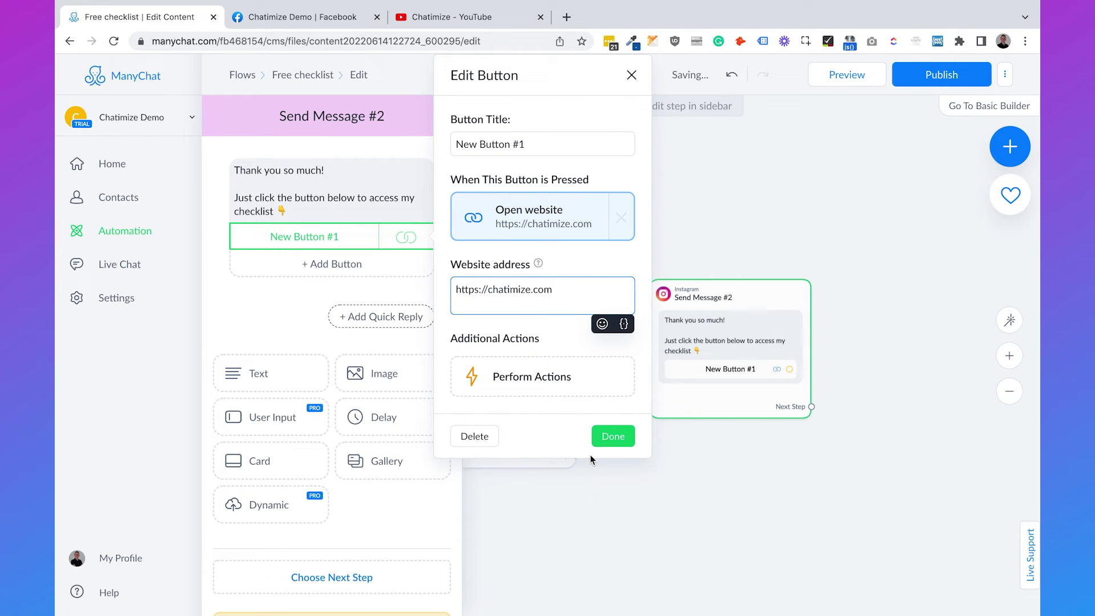
left_click(613, 436)
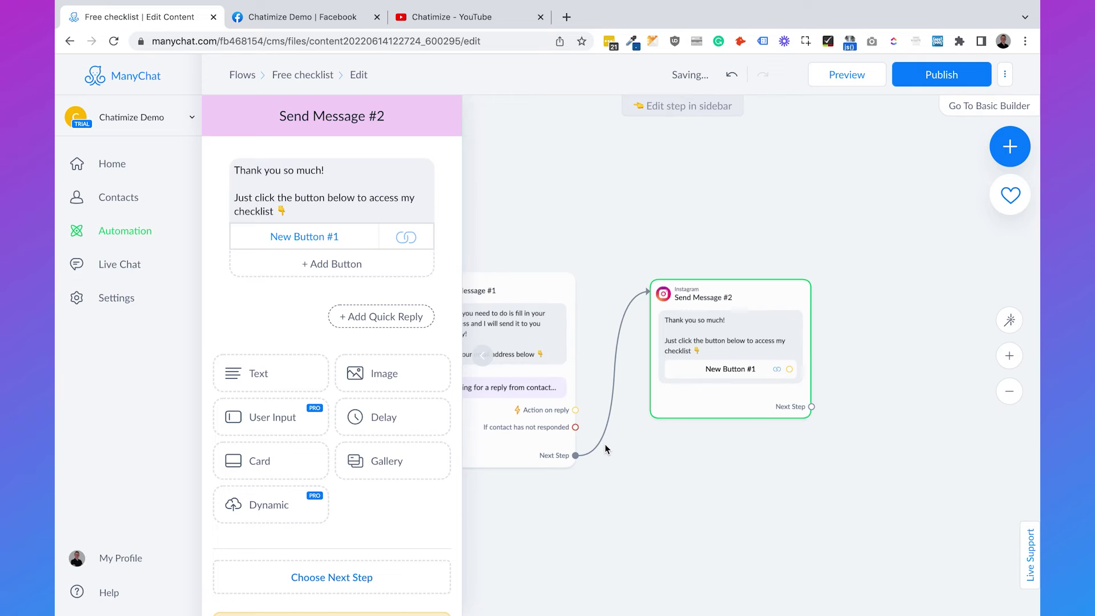
- Title the thank-you message's website button "Access Checklist"
left_click(298, 236)
type("Acess Checklist")
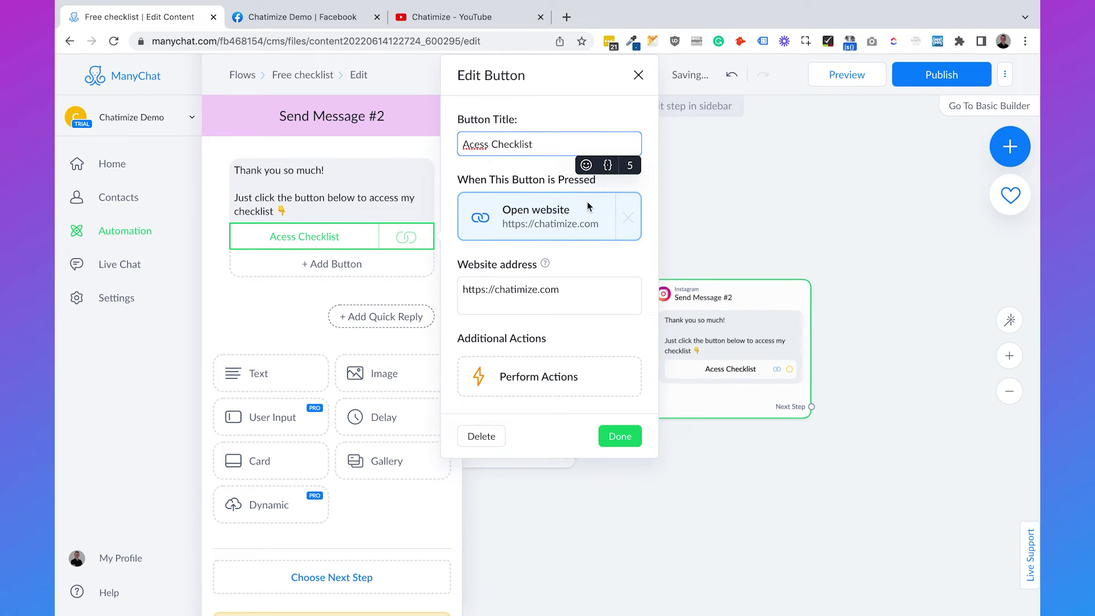
left_click(473, 144)
type("c")
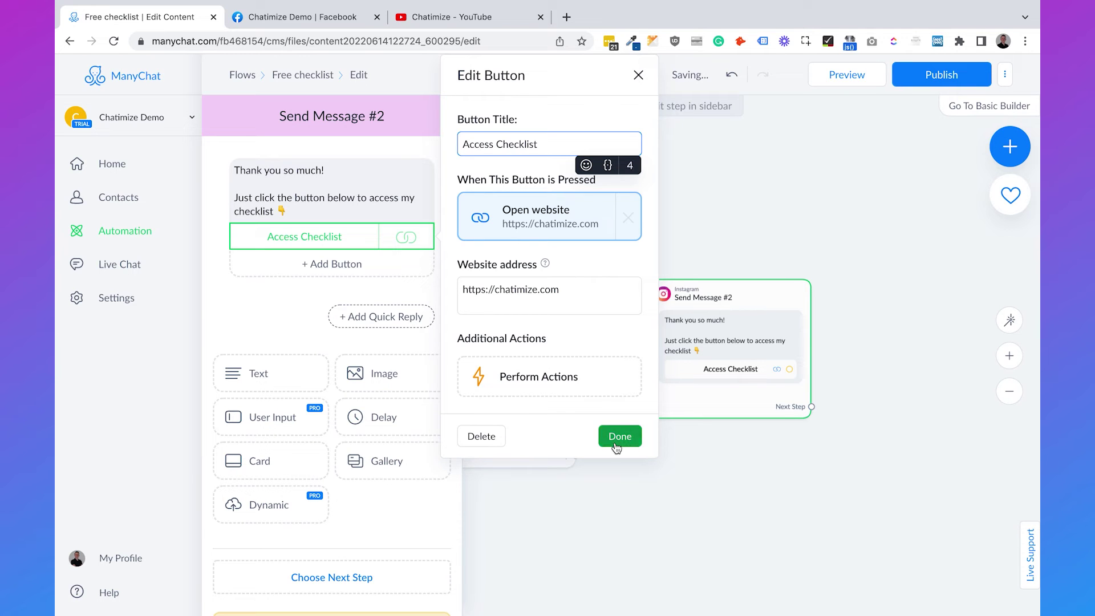
left_click(620, 436)
- Publish the Free checklist flow
left_click(671, 183)
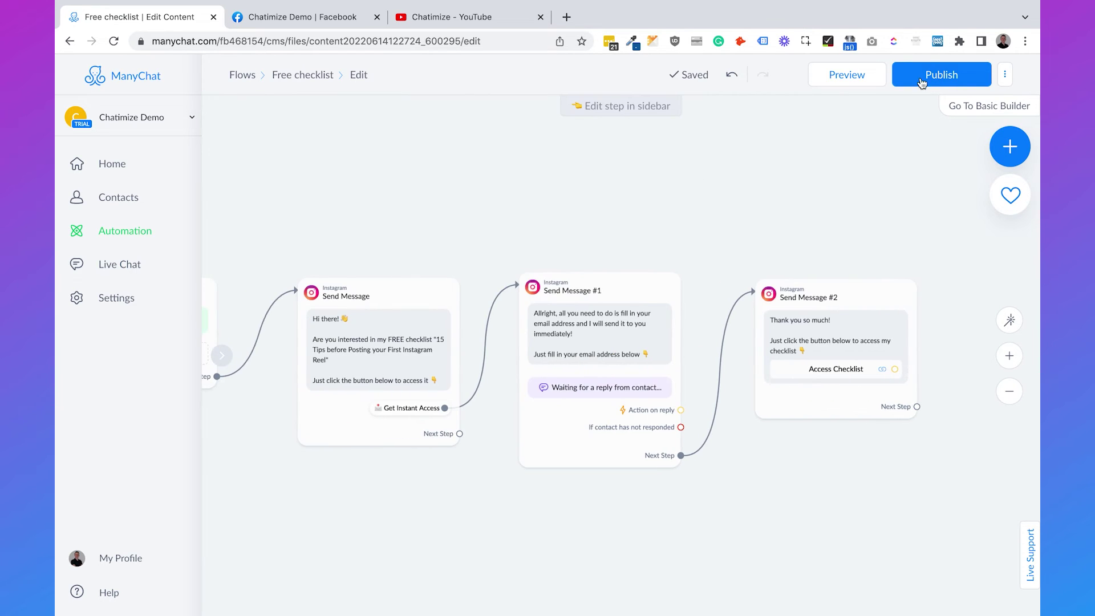
left_click(928, 78)
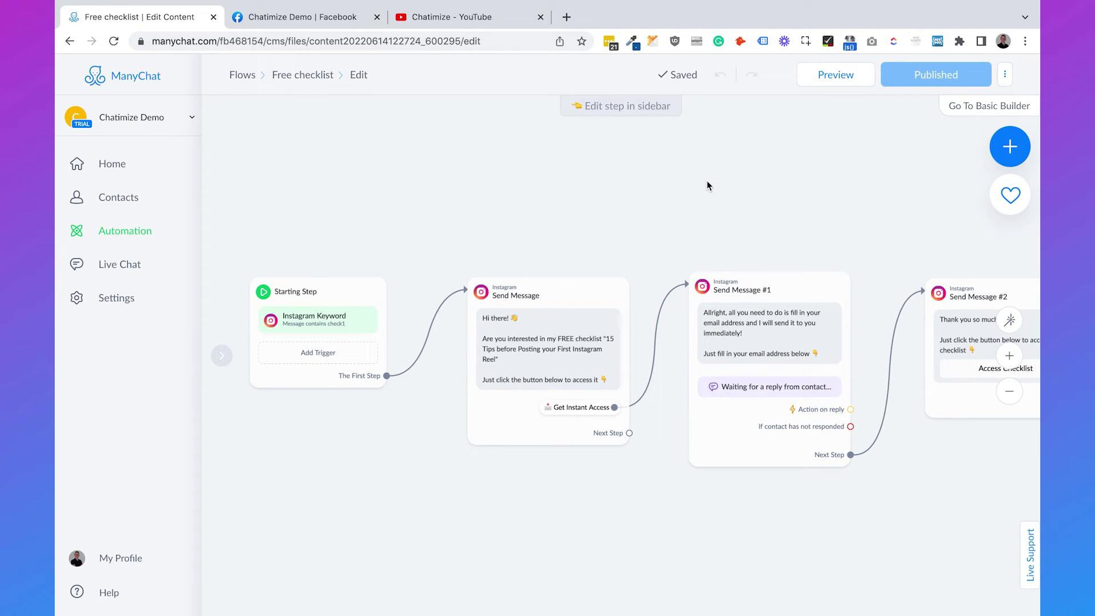
left_click_drag(756, 228, 717, 230)
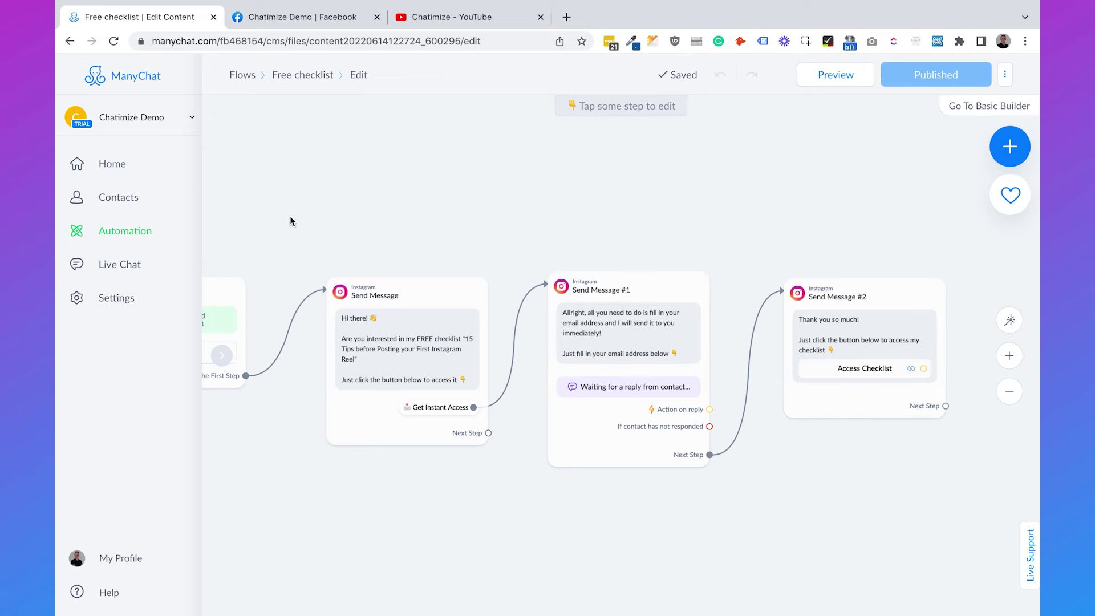
- Create a new Default Reply in the Instagram channel settings
left_click(143, 296)
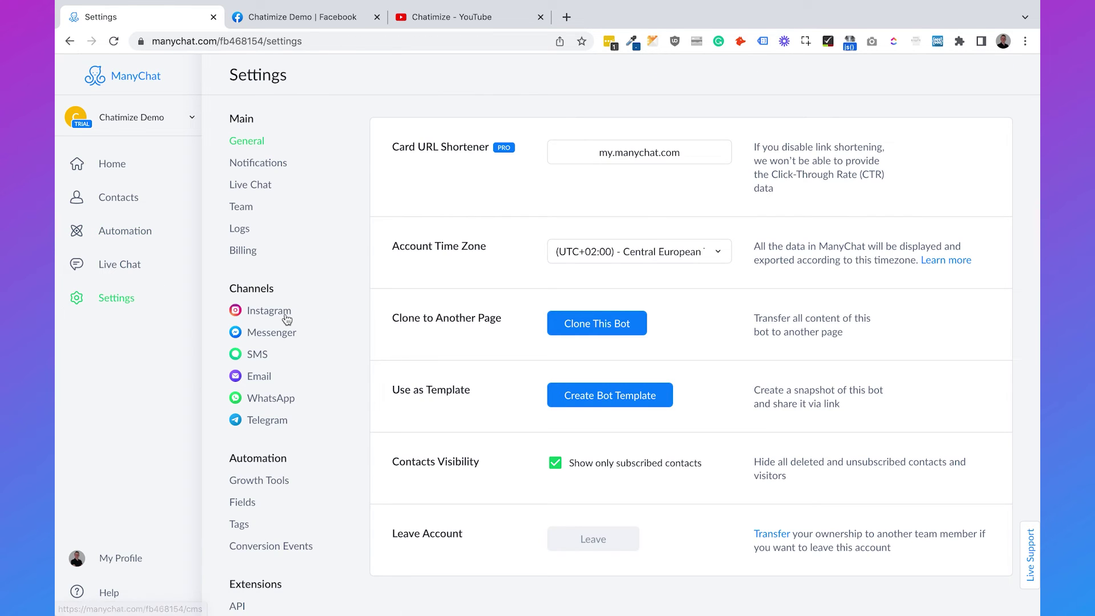
left_click(281, 317)
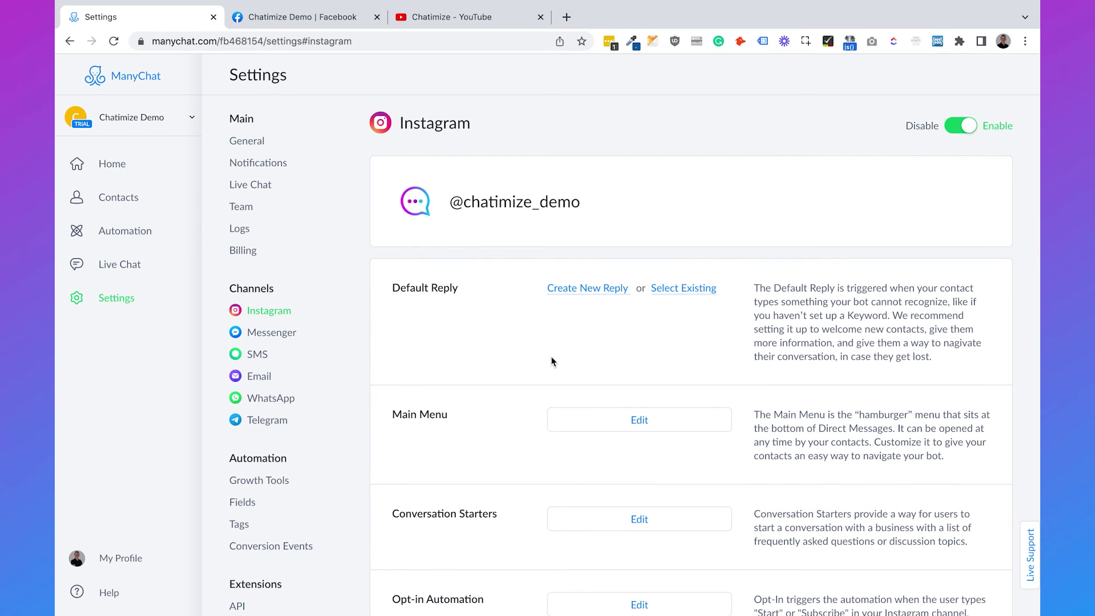
double_click(439, 287)
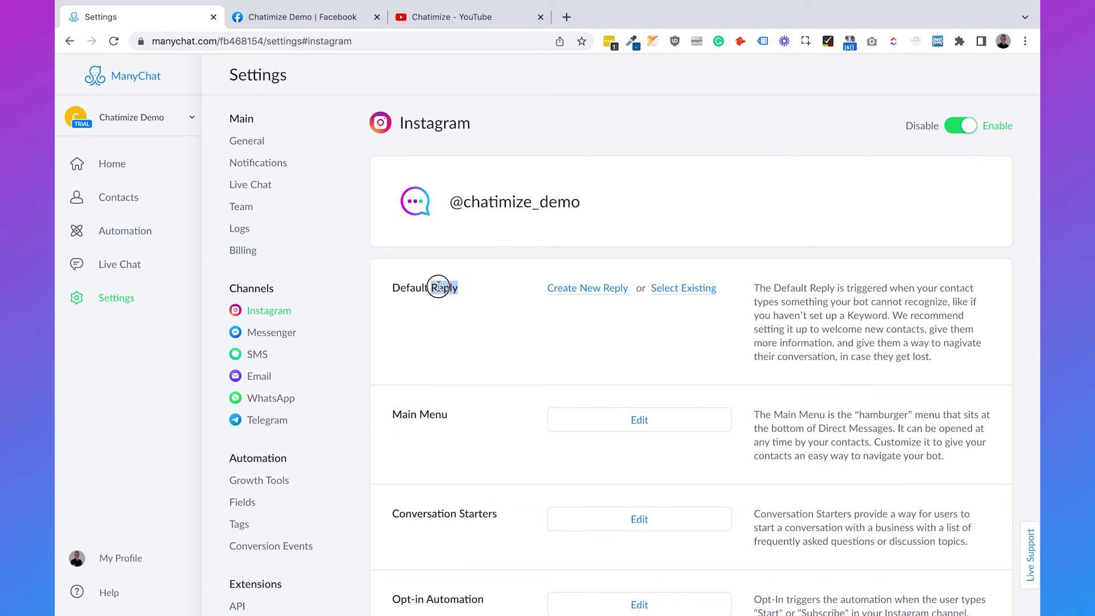
left_click(471, 307)
left_click(585, 290)
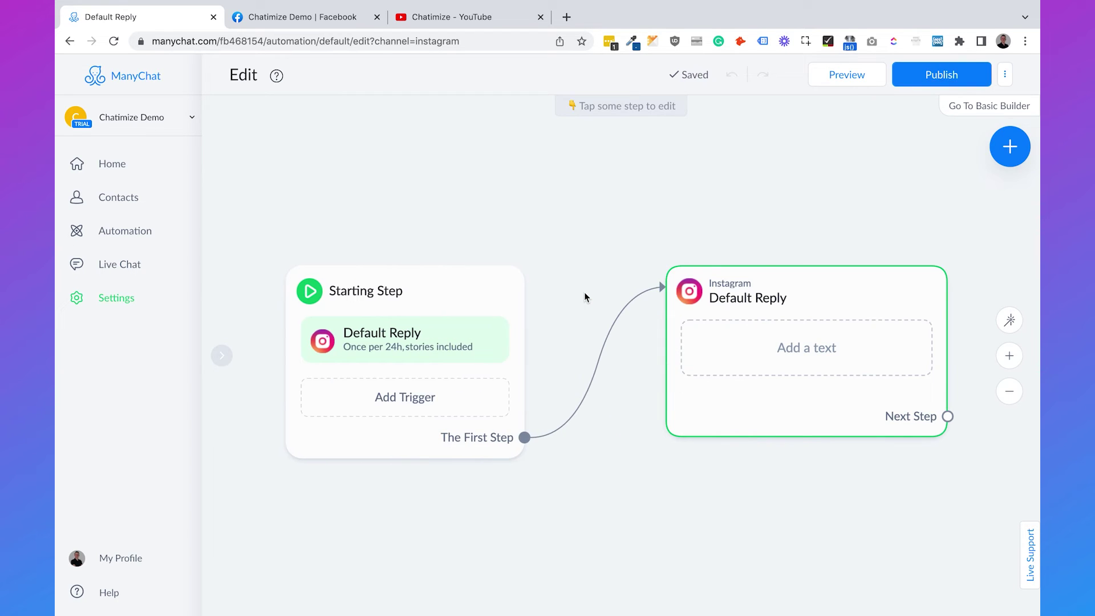
- Delete the Default Reply's empty Instagram message and connect an Actions step to the starting step instead
left_click(817, 242)
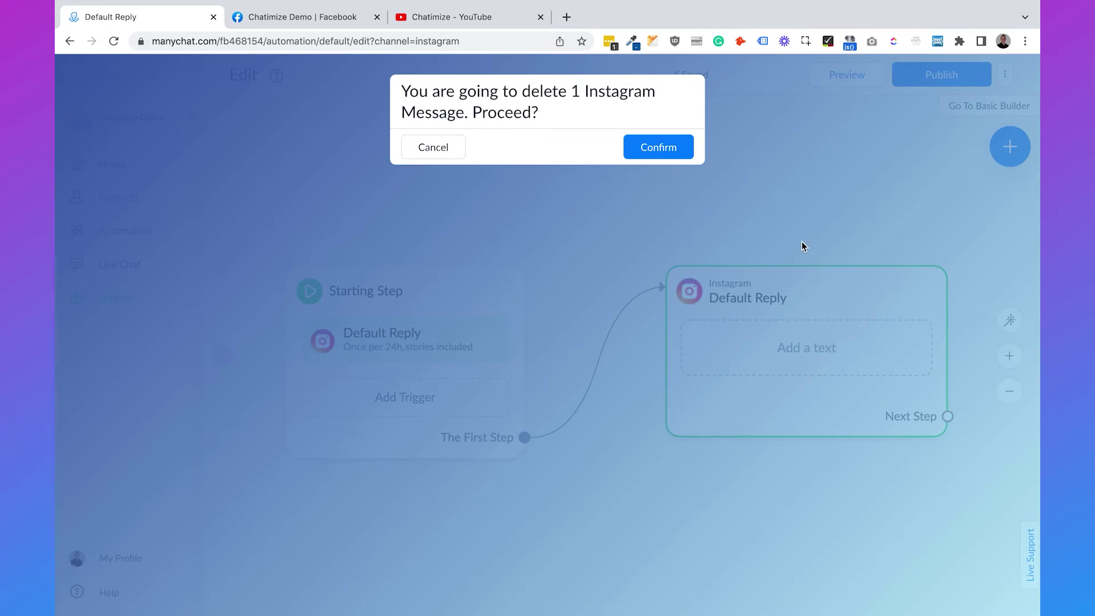
left_click(659, 147)
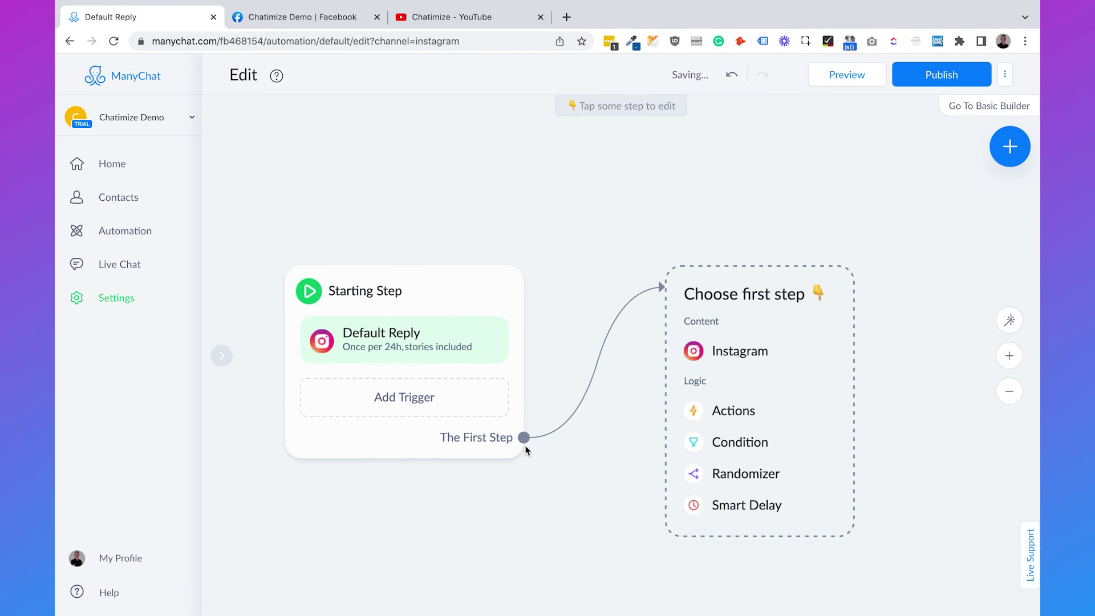
left_click_drag(523, 438, 624, 289)
left_click(669, 310)
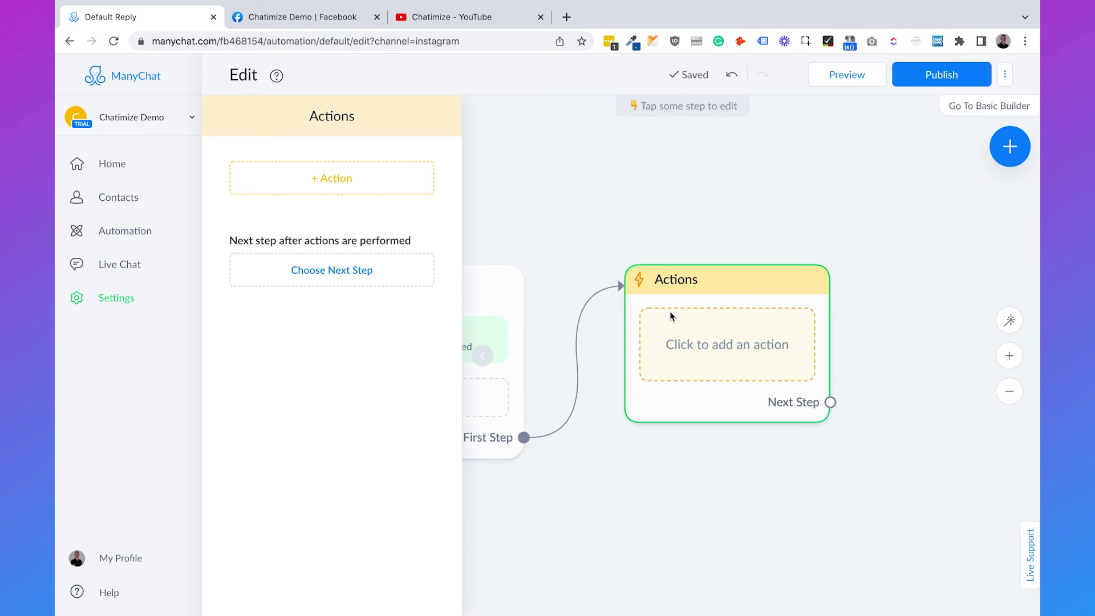
- Add an Assign conversation action to the Actions step and choose the listed team member
left_click(342, 188)
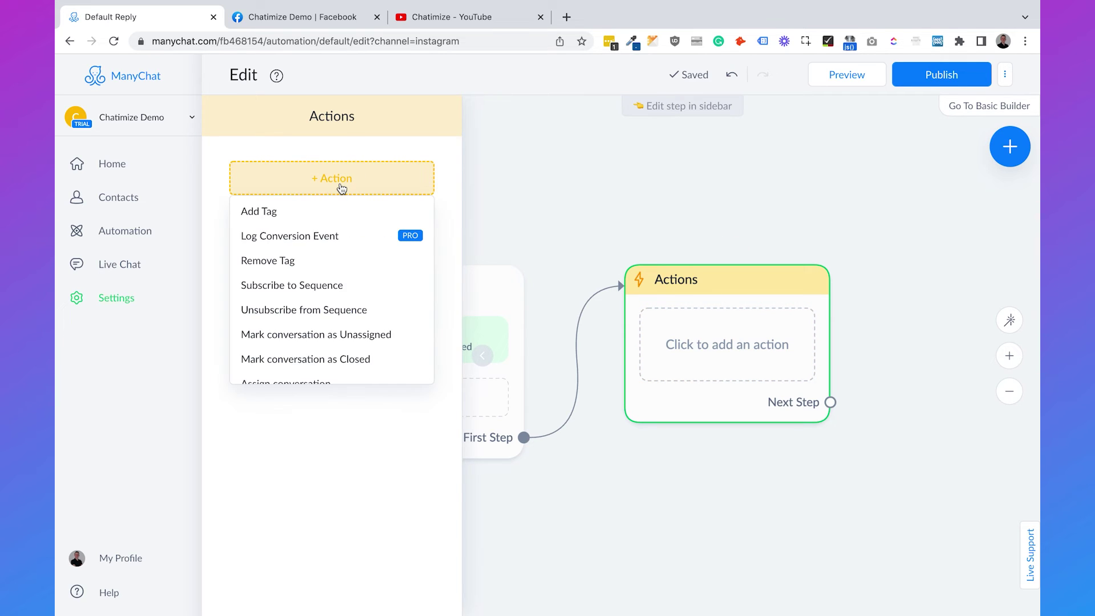
scroll(362, 279, "down", 2)
scroll(362, 279, "down", 2)
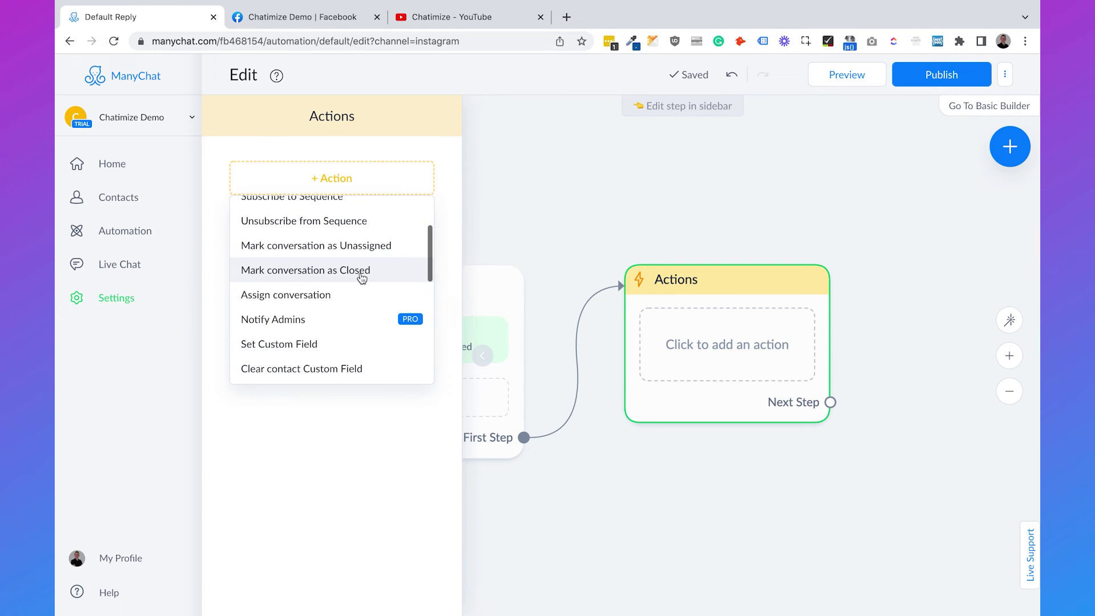
left_click(320, 295)
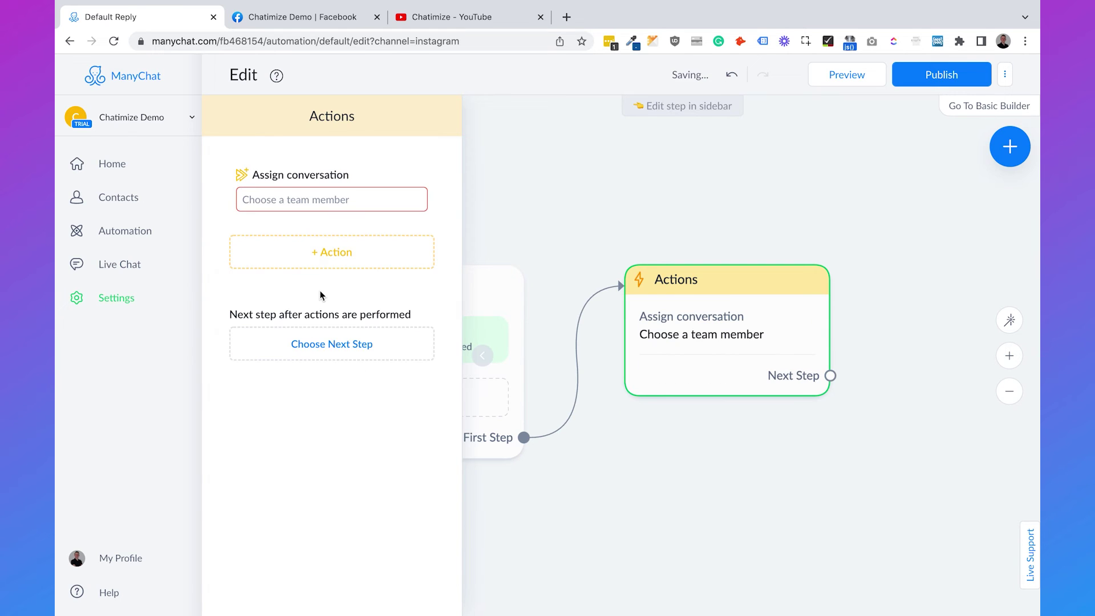
left_click(324, 194)
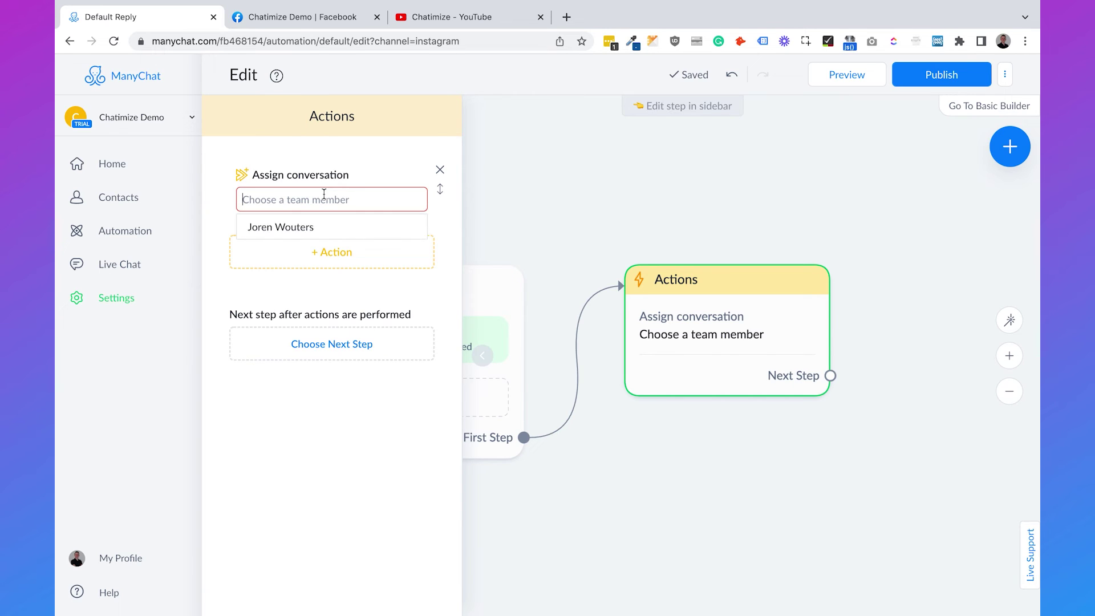
left_click(301, 232)
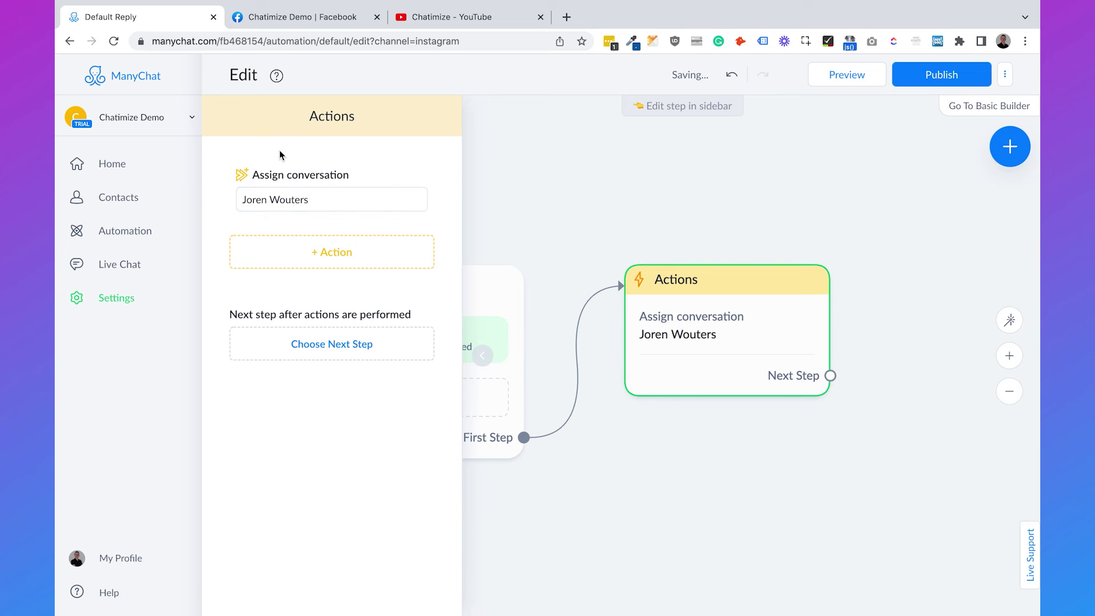
- Add a Notify Admins action below the conversation assignment and open its notification settings
left_click(310, 262)
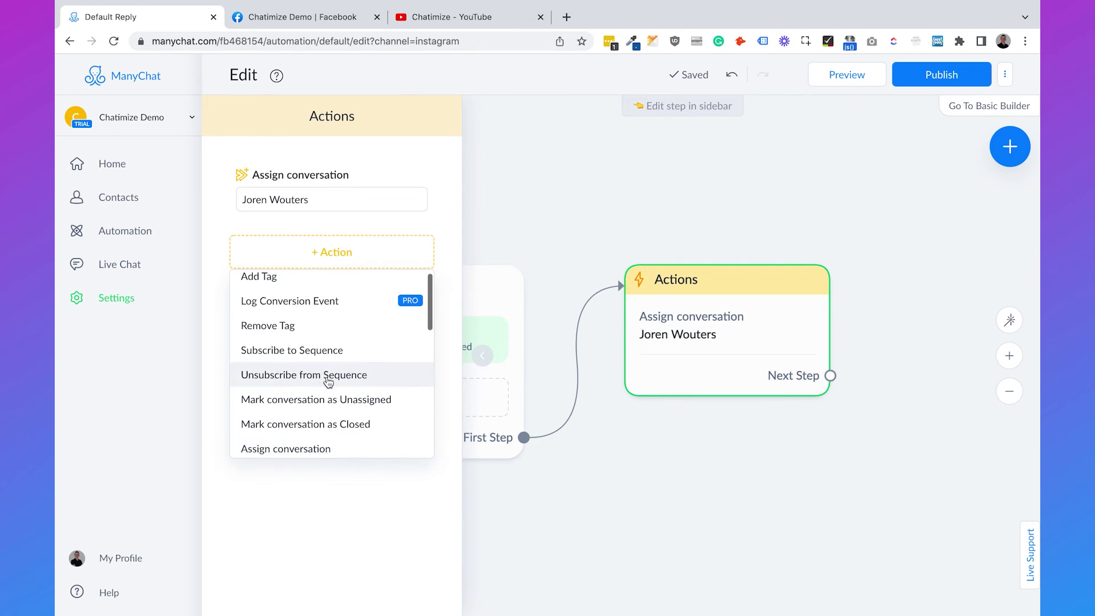
scroll(328, 381, "down", 3)
left_click(296, 342)
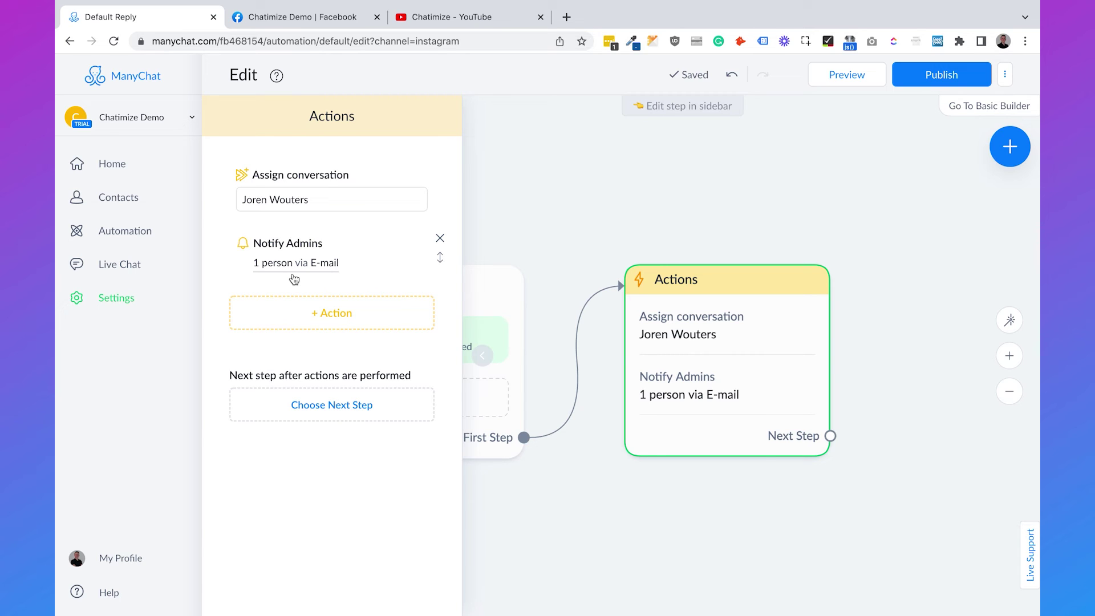
left_click(294, 278)
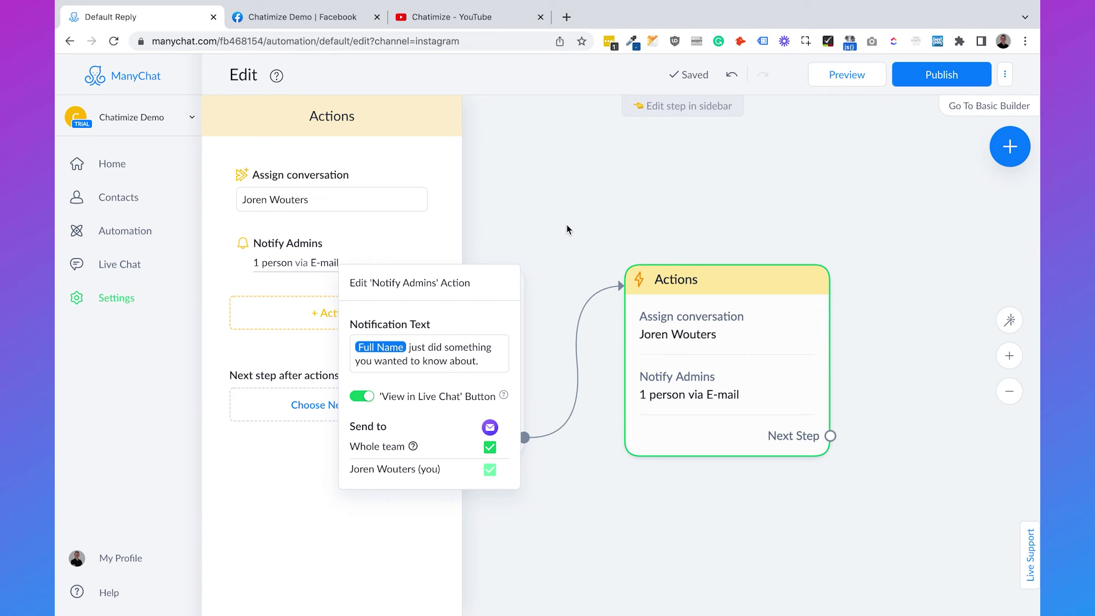
- Close the Notify Admins settings and publish the Default Reply automation
left_click(704, 185)
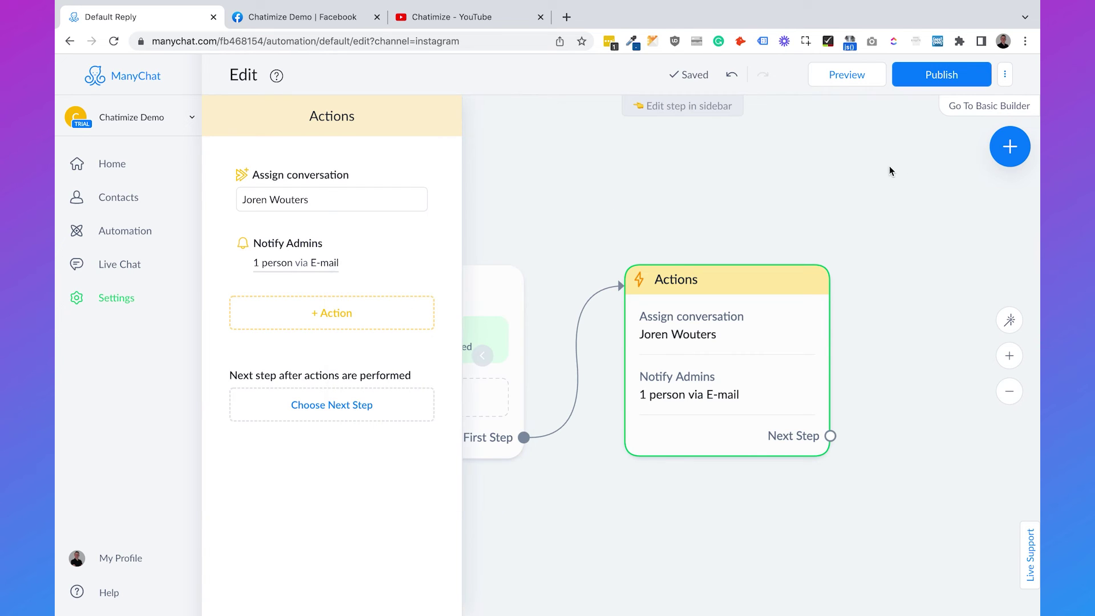
left_click(925, 77)
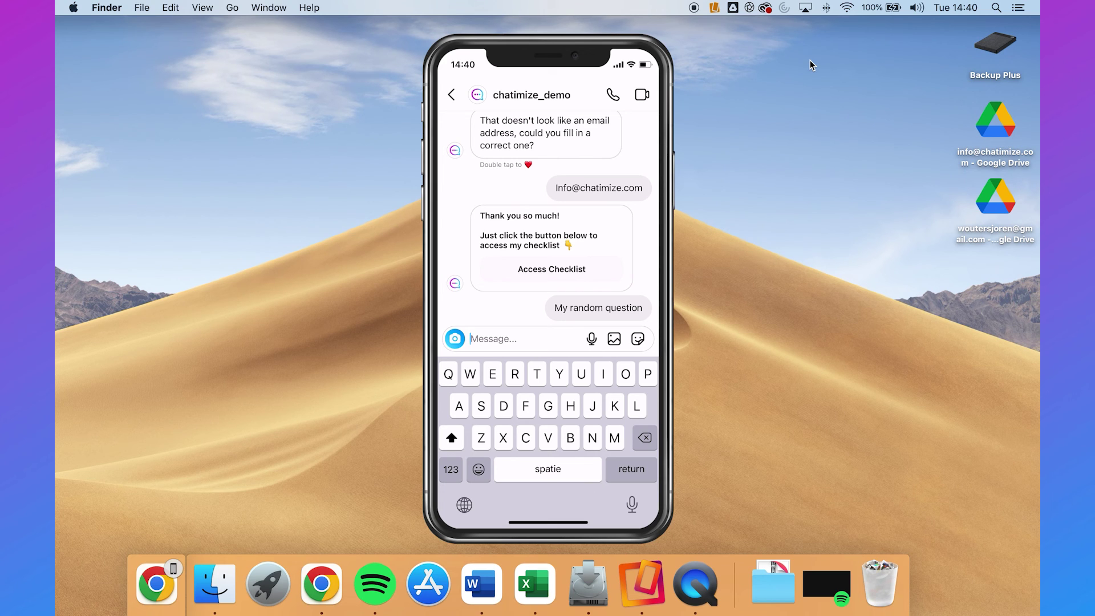
- Switch back to ManyChat in Chrome and open the assigned conversation containing "My random question" in Live Chat
key("ctrl+Up")
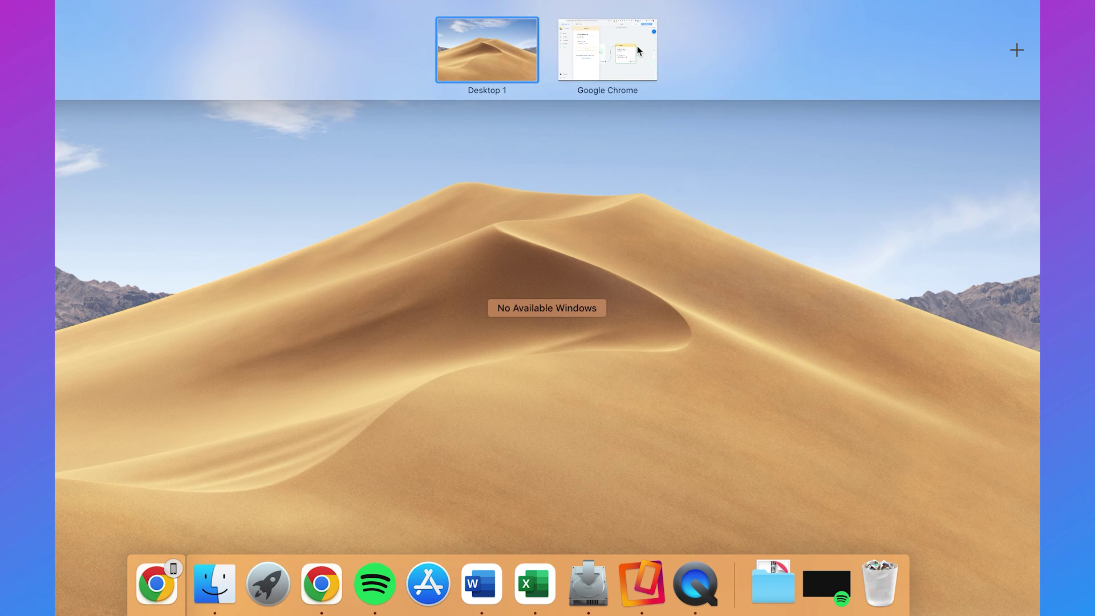
left_click(637, 46)
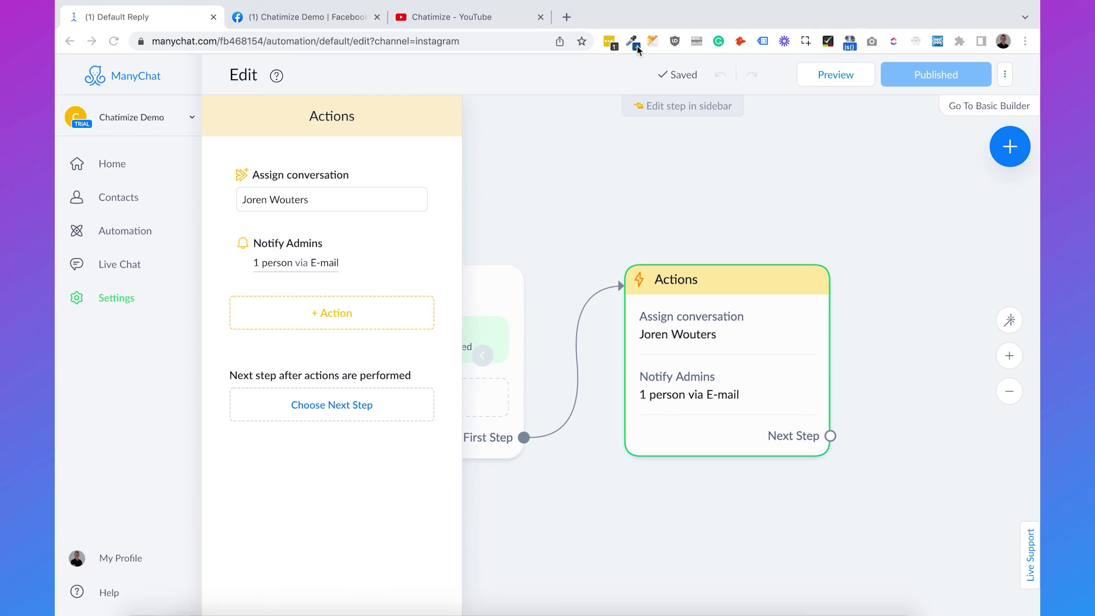
left_click(147, 263)
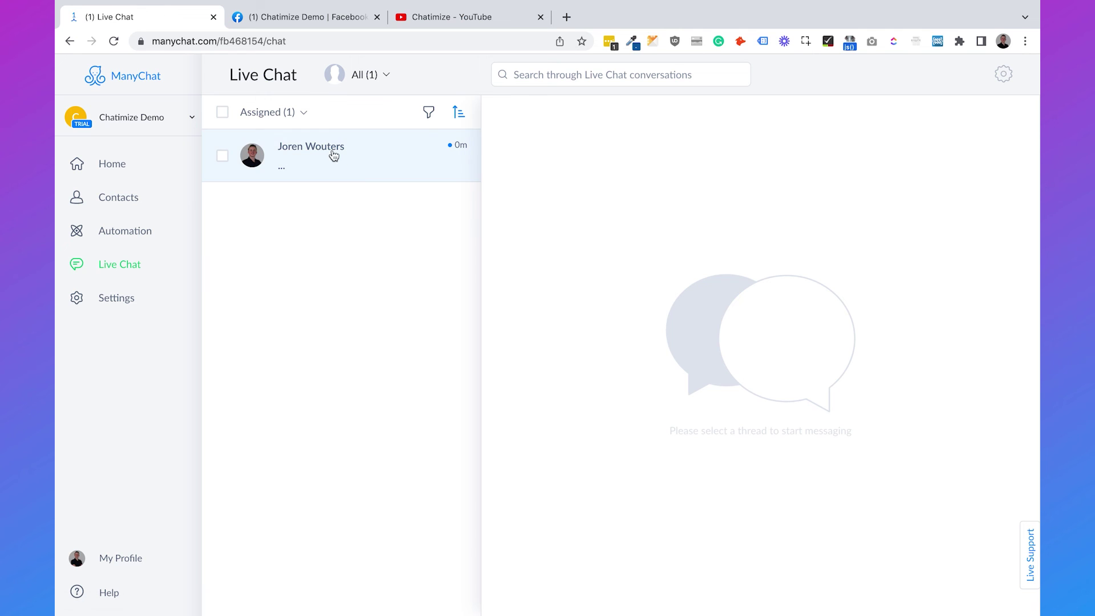
left_click(313, 165)
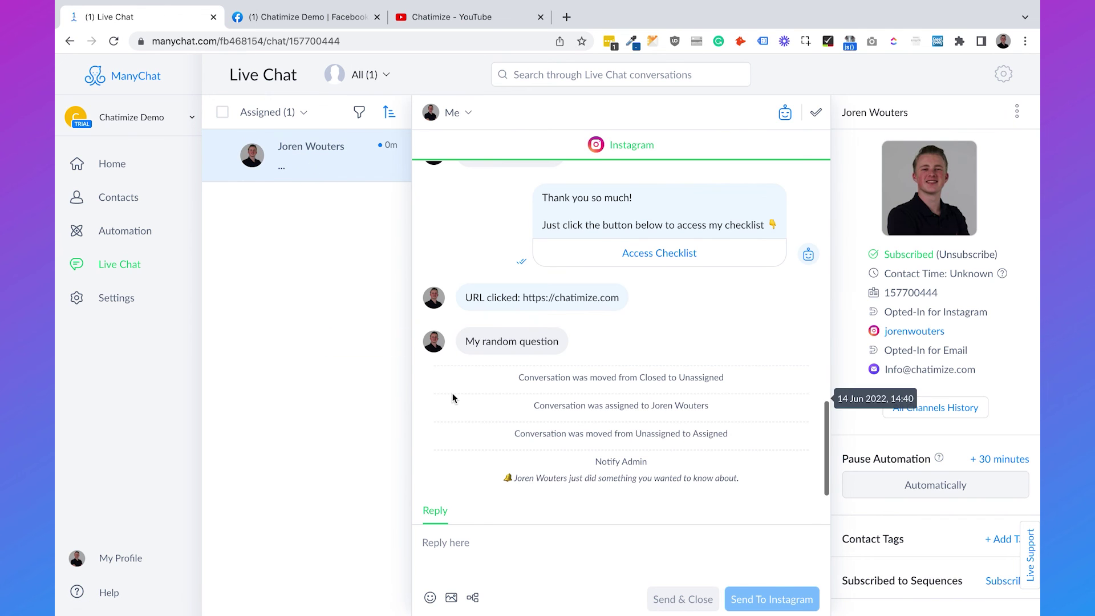
- Send the reply "Hey! How can I help you?" to the Instagram contact and check the chat on the mirrored phone
left_click(485, 545)
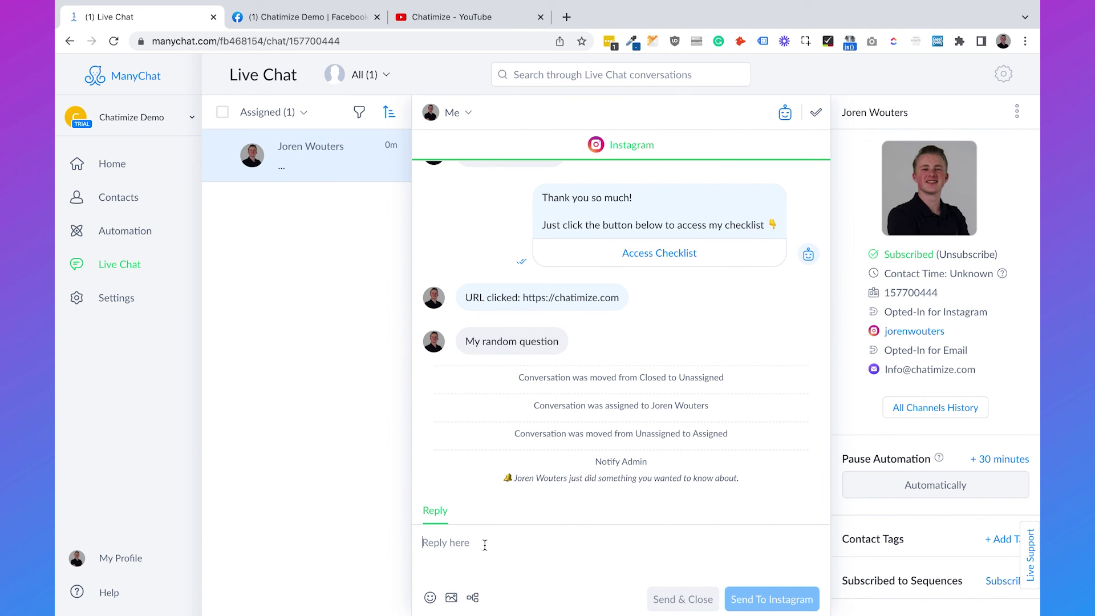
type("Hey")
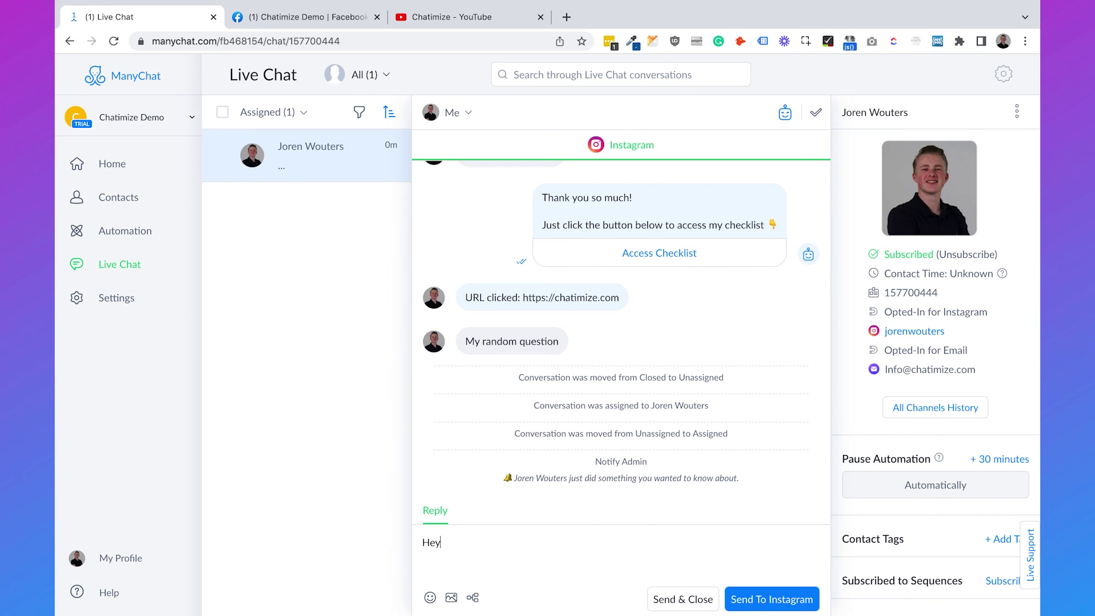
type("! How can I help you?")
key("Return")
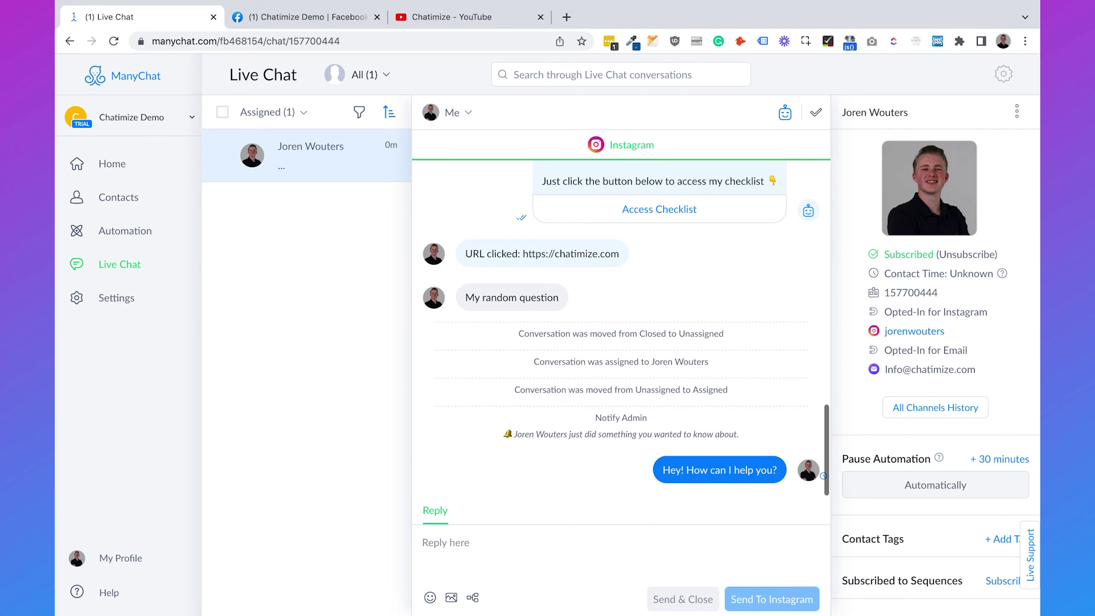
key("ctrl+Up")
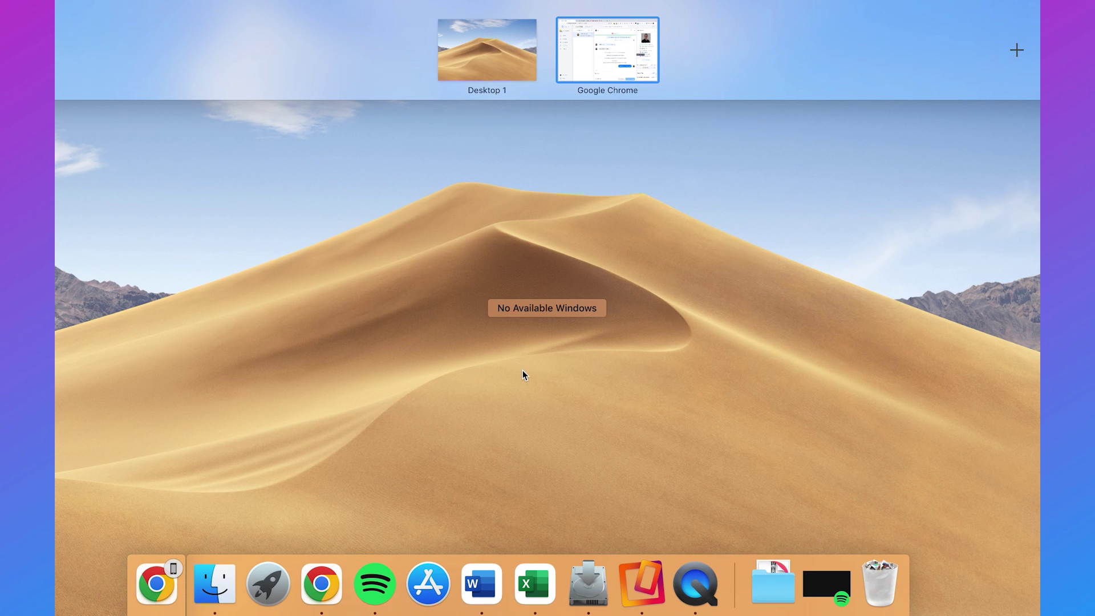
left_click(583, 169)
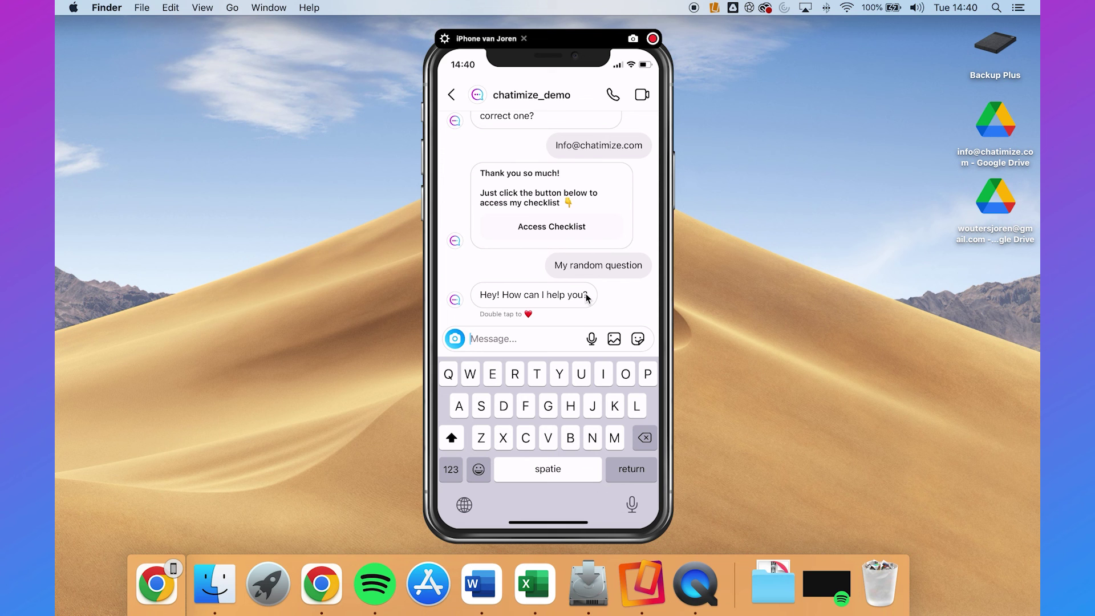
- Return to ManyChat's Live Chat in Chrome and mark the assigned conversation as closed
key("ctrl+Up")
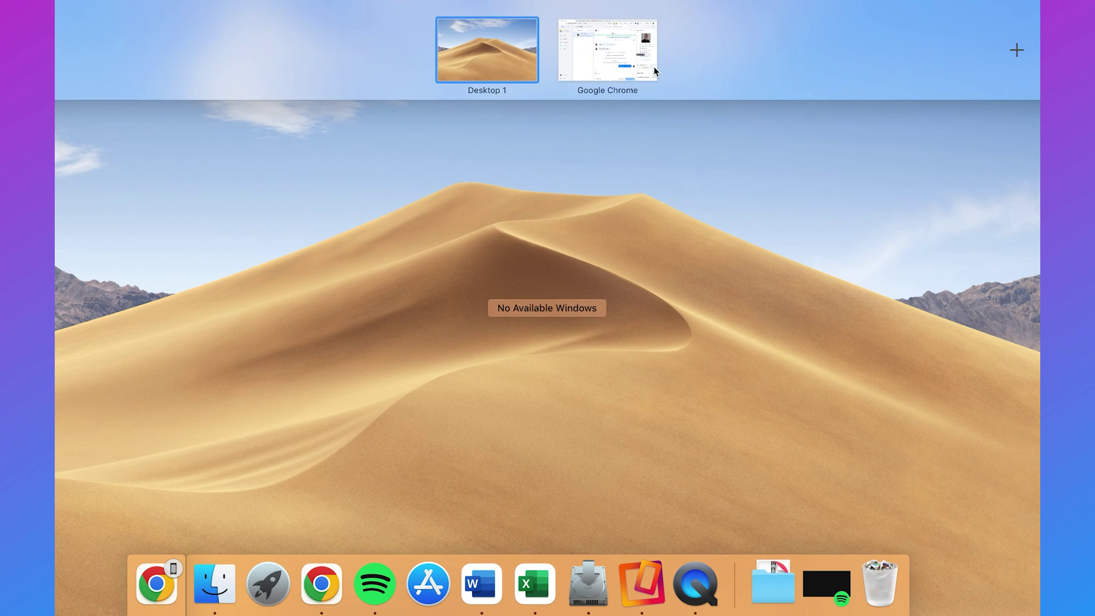
left_click(653, 67)
mouse_move(589, 358)
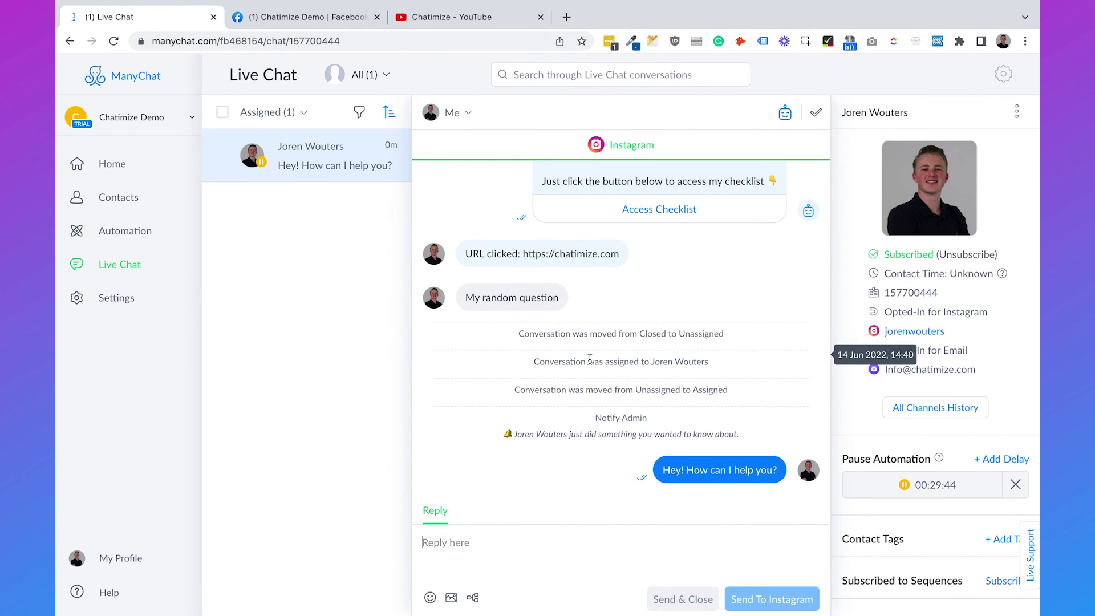
left_click(818, 113)
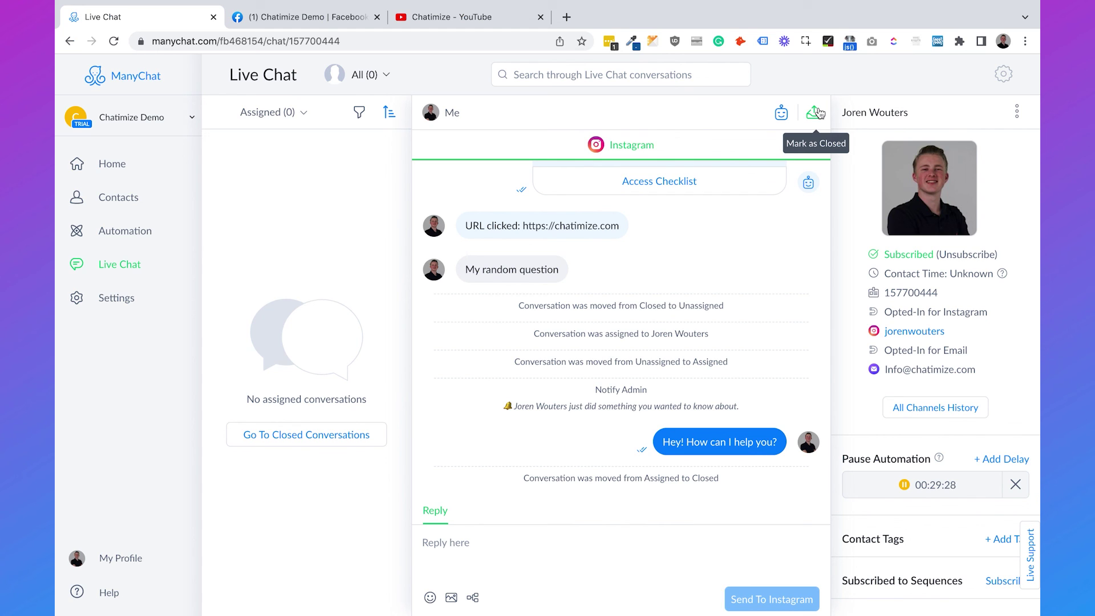
- Switch to the Chatimize YouTube channel and browse to its Instagram Chatbot Tutorials section
left_click(490, 16)
scroll(527, 262, "down", 8)
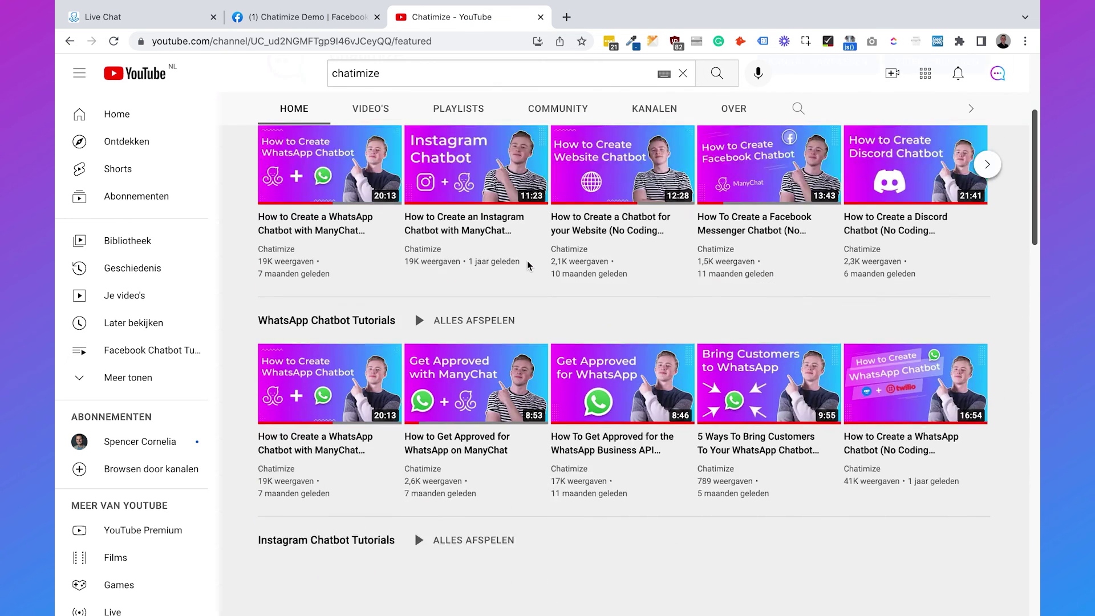
scroll(528, 265, "down", 3)
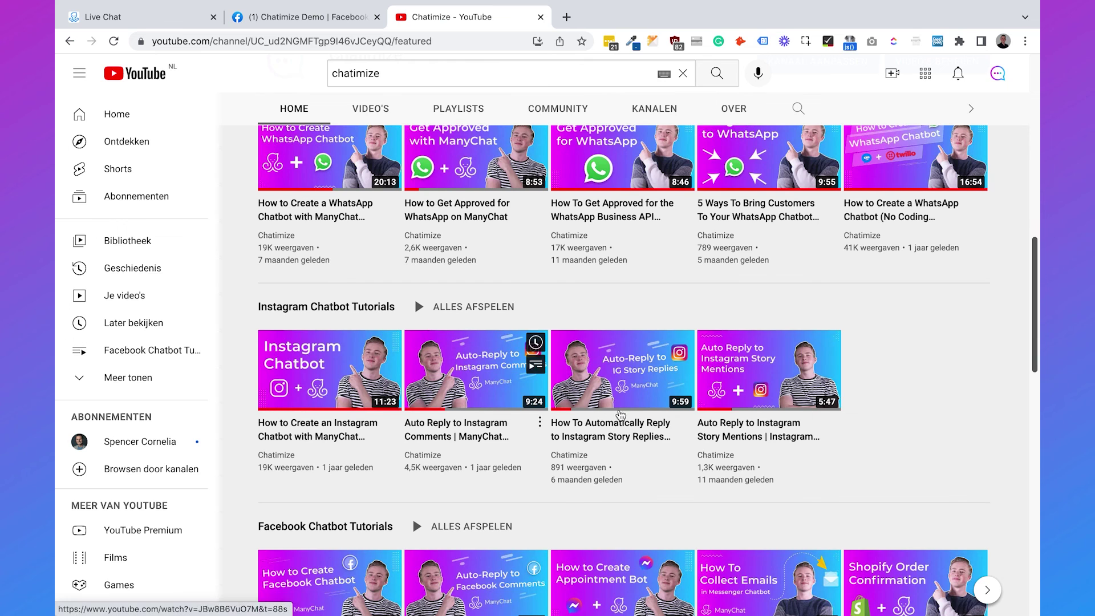